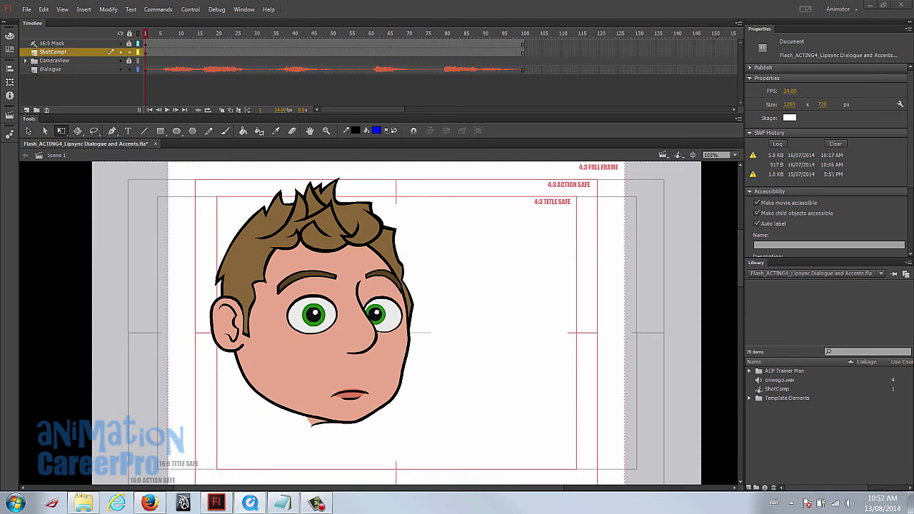
- Test the movie, replay the lip-sync animation from its start, and move the player window out of the way
key("ctrl+Return")
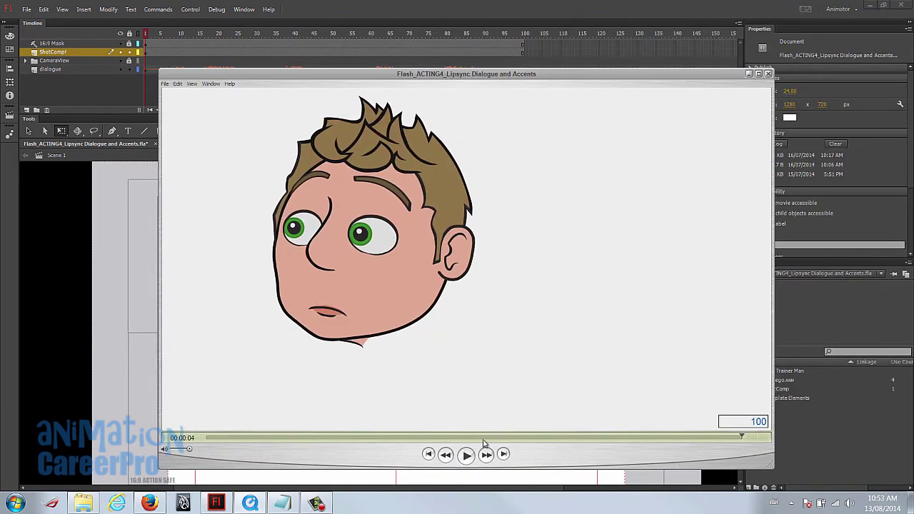
left_click(429, 455)
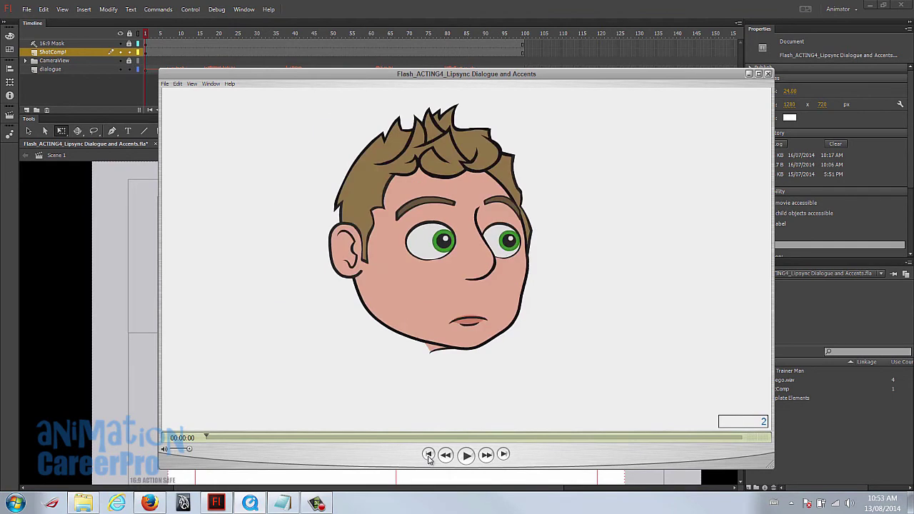
left_click(468, 455)
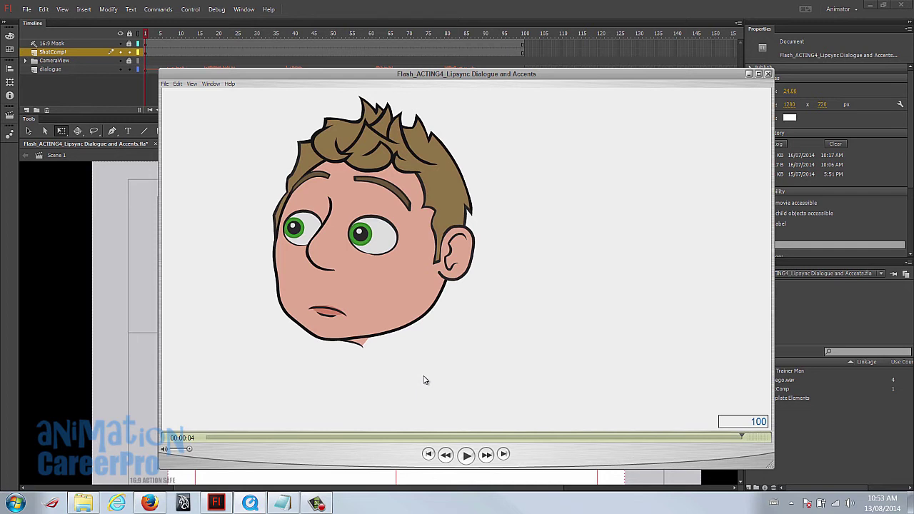
left_click_drag(273, 76, 913, 135)
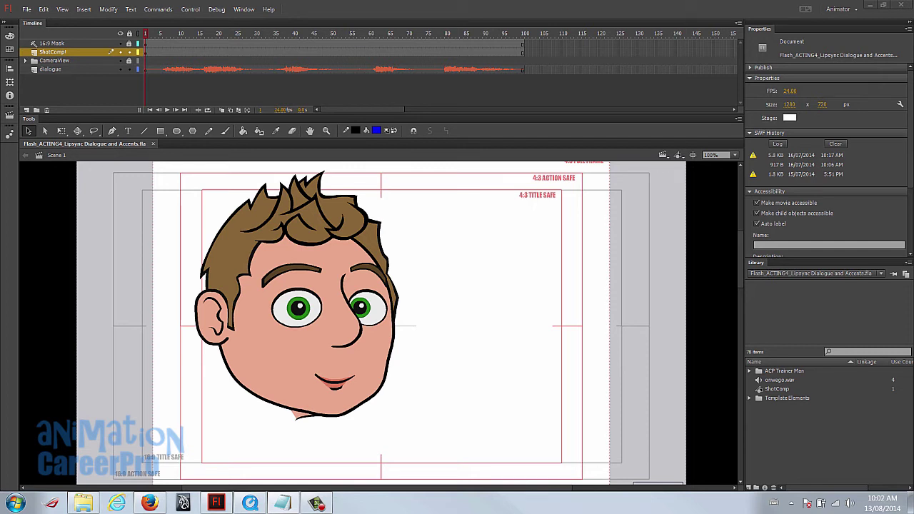
- Examine the dialogue layer in Scene 1 and in the nested ShotComp symbol
left_click(88, 69)
left_click(284, 246)
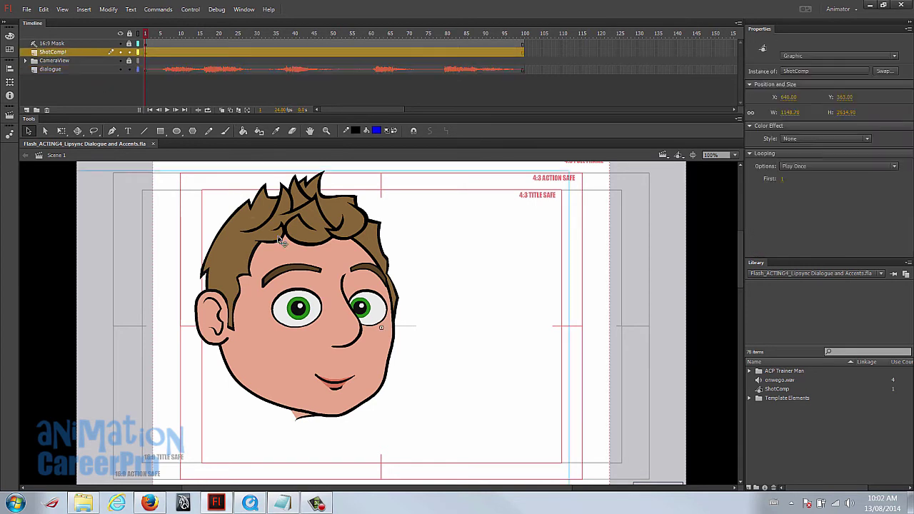
double_click(285, 250)
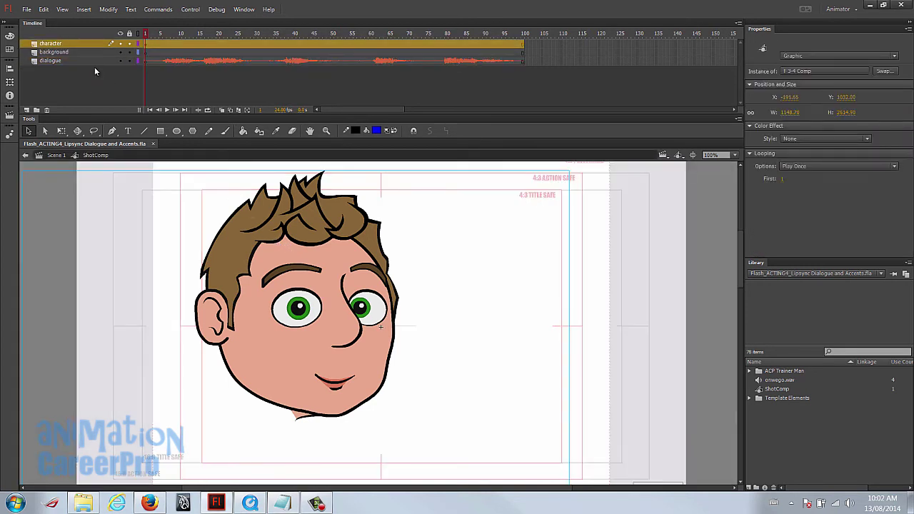
left_click(93, 61)
- Enter the F 3-4 Comp symbol and select its dialogue layer below the body-part layers
left_click(302, 266)
double_click(305, 263)
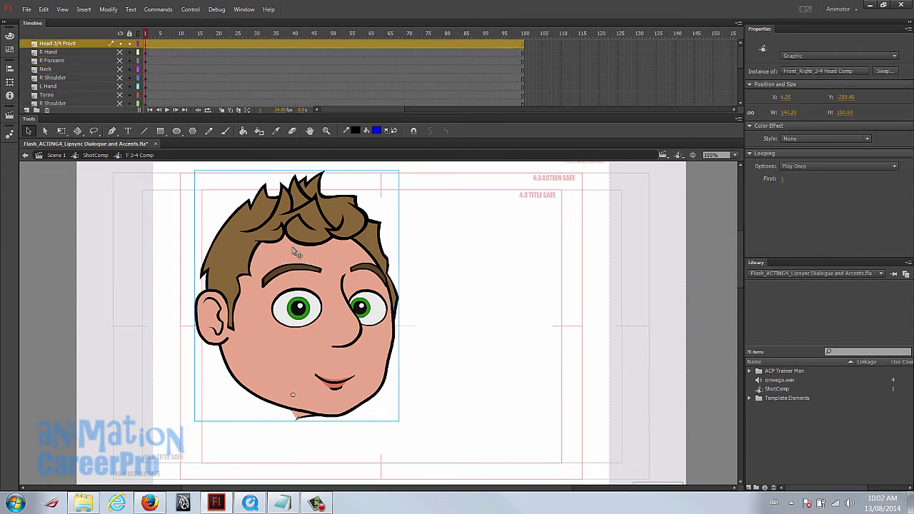
scroll(79, 93, "down", 5)
left_click(82, 93)
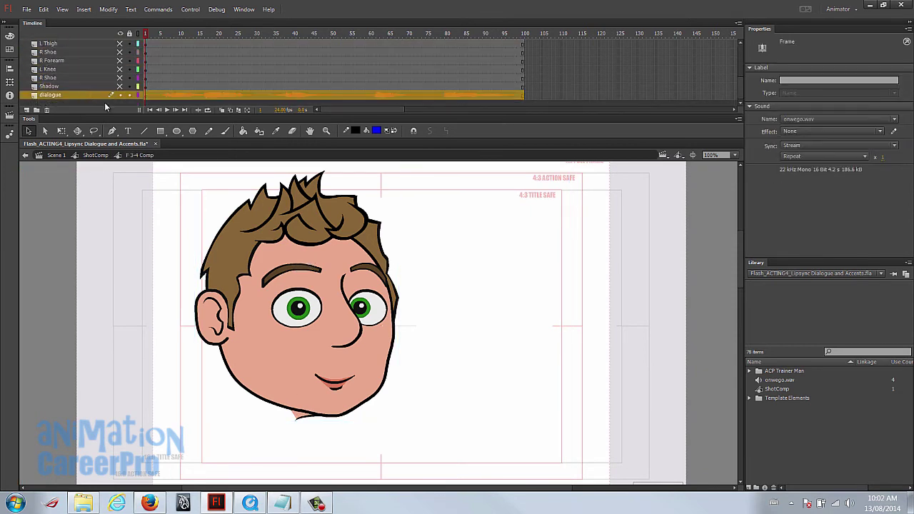
- Enter the Front_Right_3-4 Head Comp symbol, find its dialogue layer and select the mouth
double_click(322, 253)
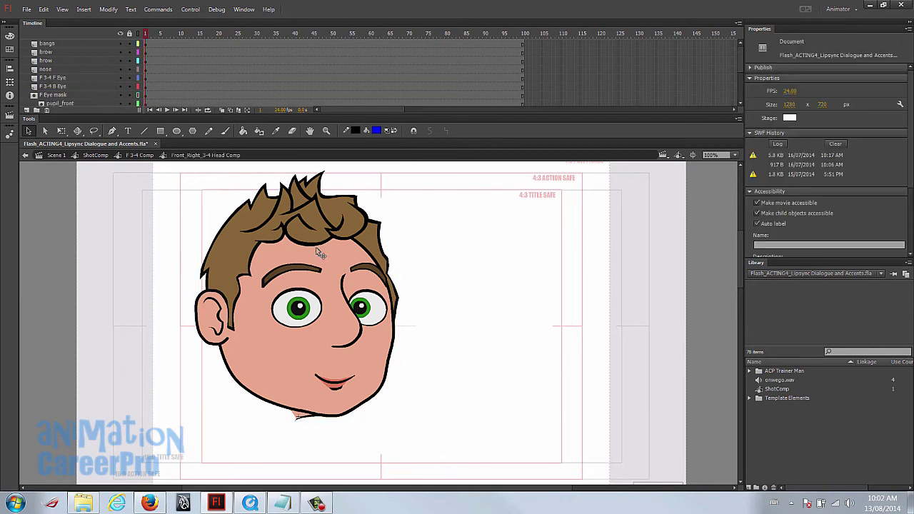
scroll(171, 98, "down", 3)
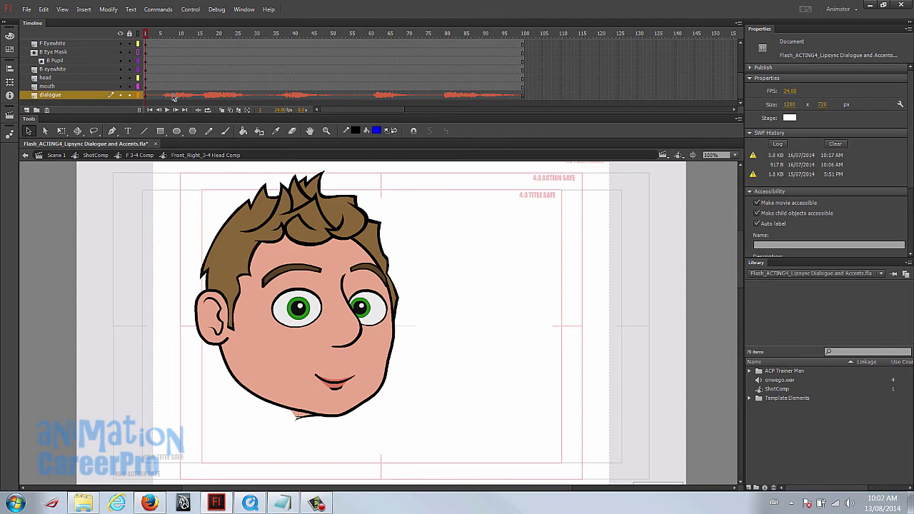
left_click(354, 377)
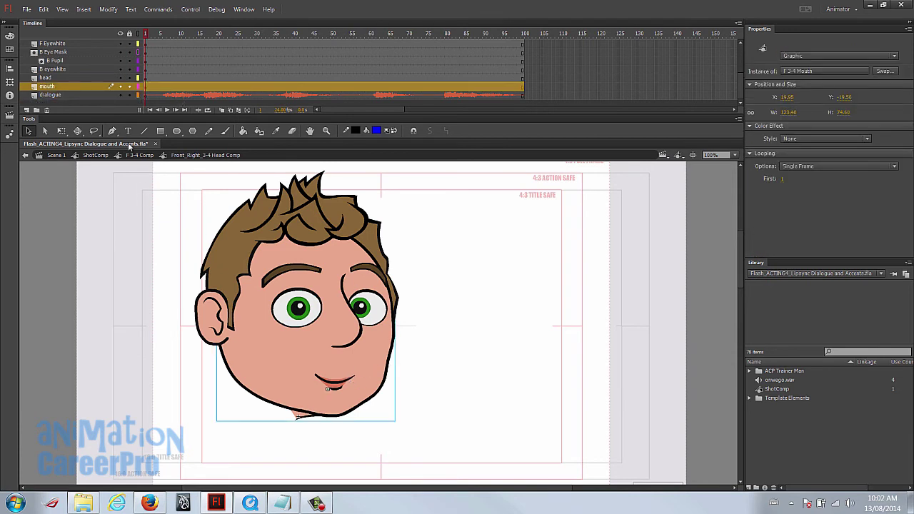
- Return to Scene 1, try clearing the dialogue layer's first keyframe, and undo the clearing
left_click(56, 155)
right_click(146, 70)
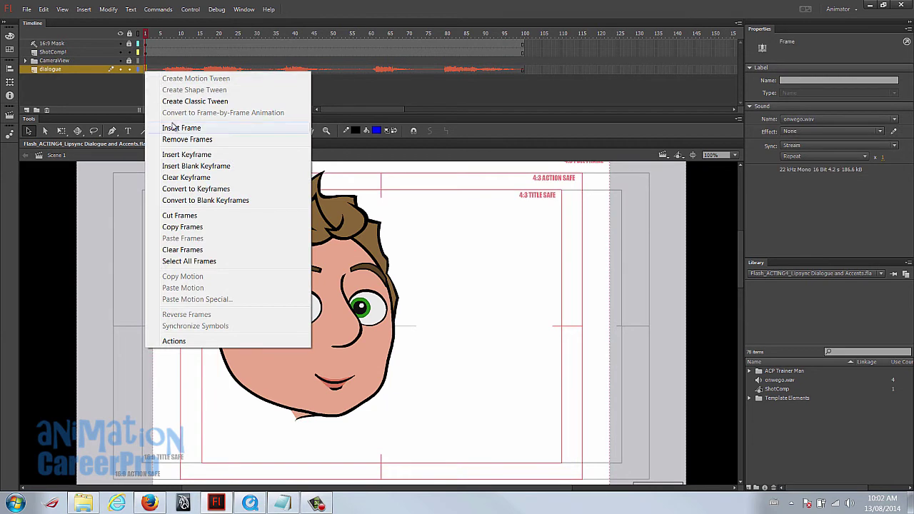
left_click(190, 178)
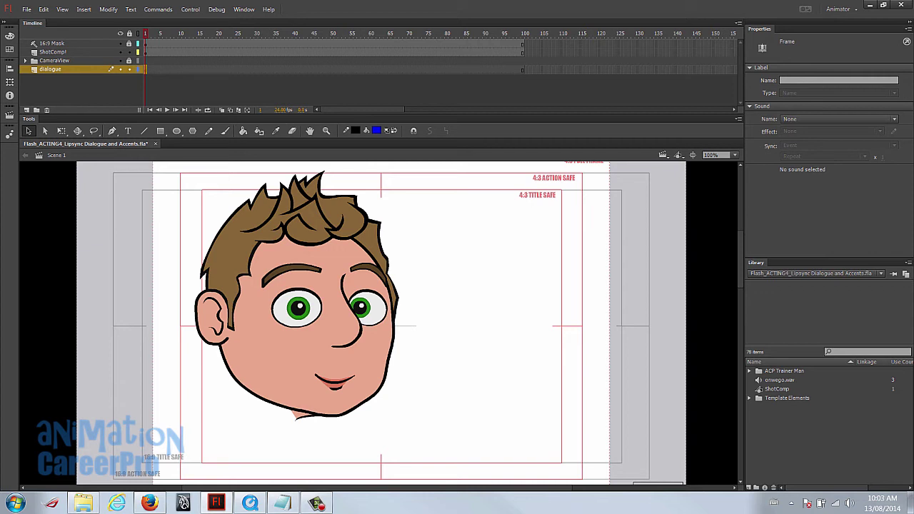
key("ctrl+z")
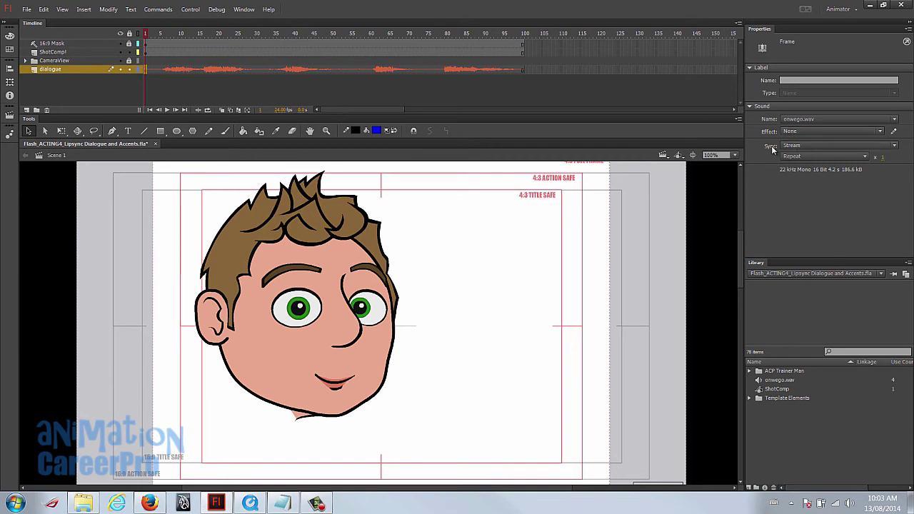
- Set the dialogue sound's sync to Stream and check the audio by scrubbing and playing the timeline from frame 1
left_click(892, 146)
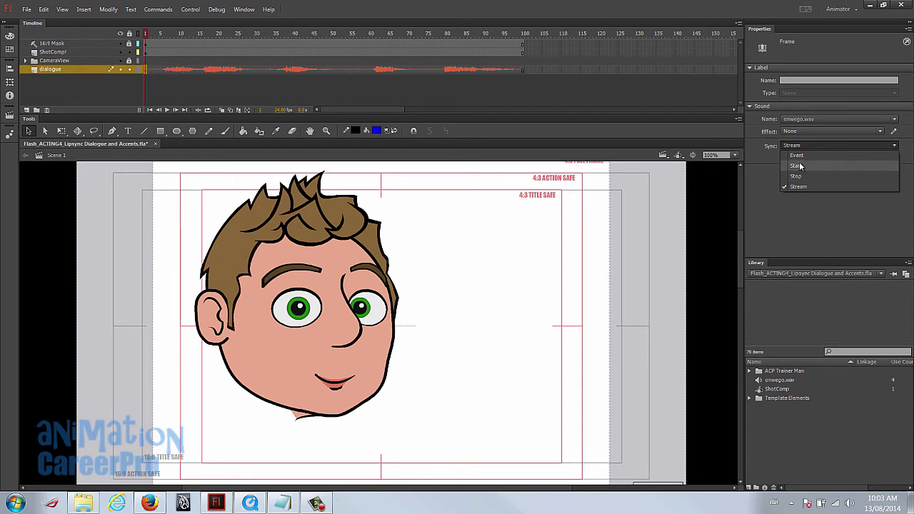
left_click(799, 187)
left_click_drag(172, 34, 245, 34)
left_click(147, 34)
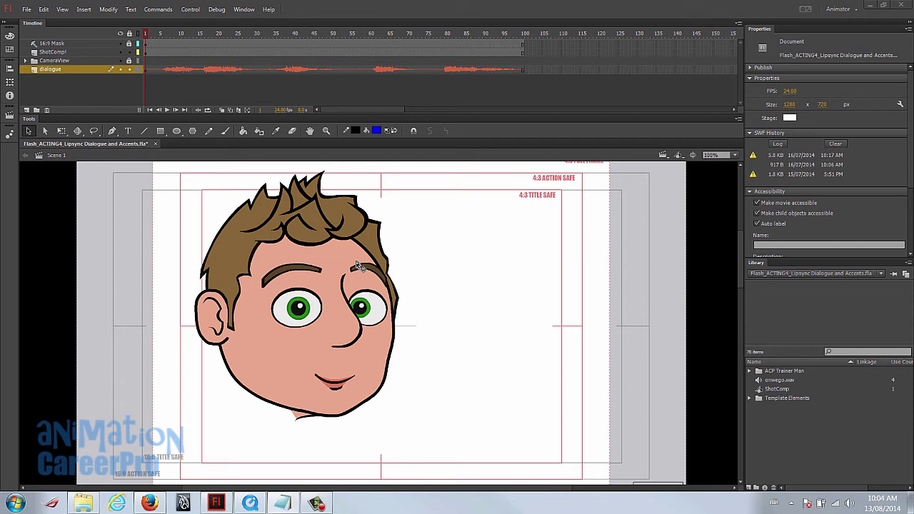
key("Return")
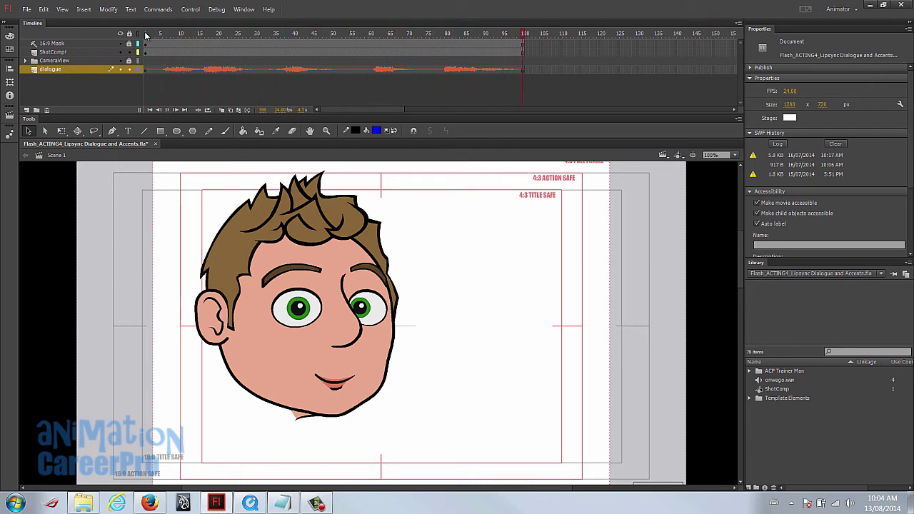
- Enter ShotComp and its F 3-4 Comp symbol, examine the body-part layers, and select the head
double_click(344, 333)
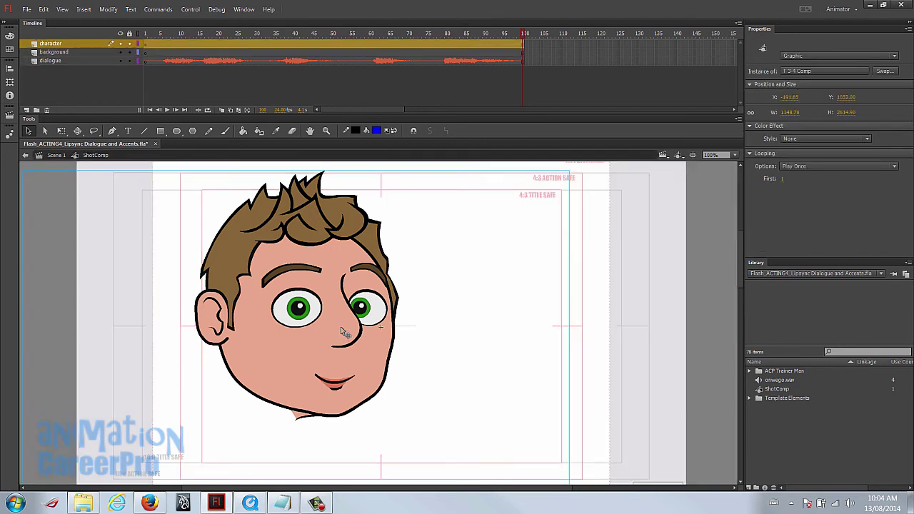
key("z")
left_click(336, 315, "alt")
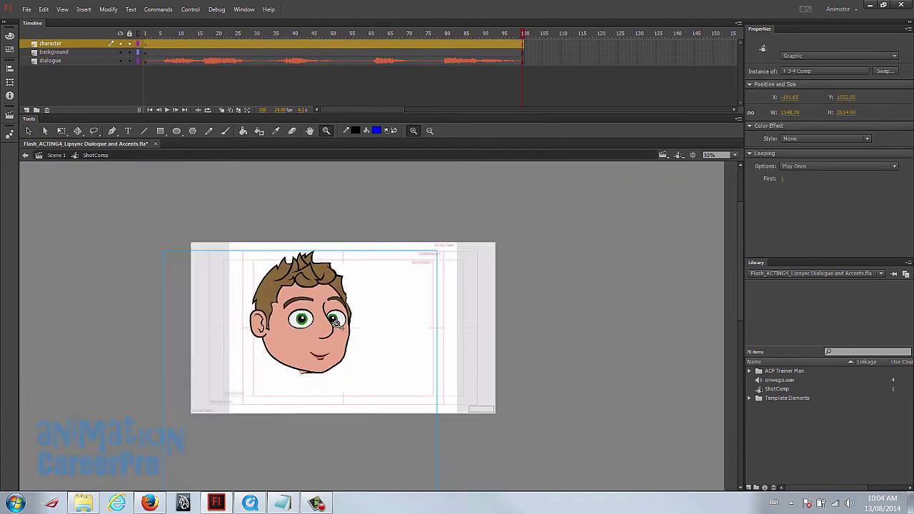
key("v")
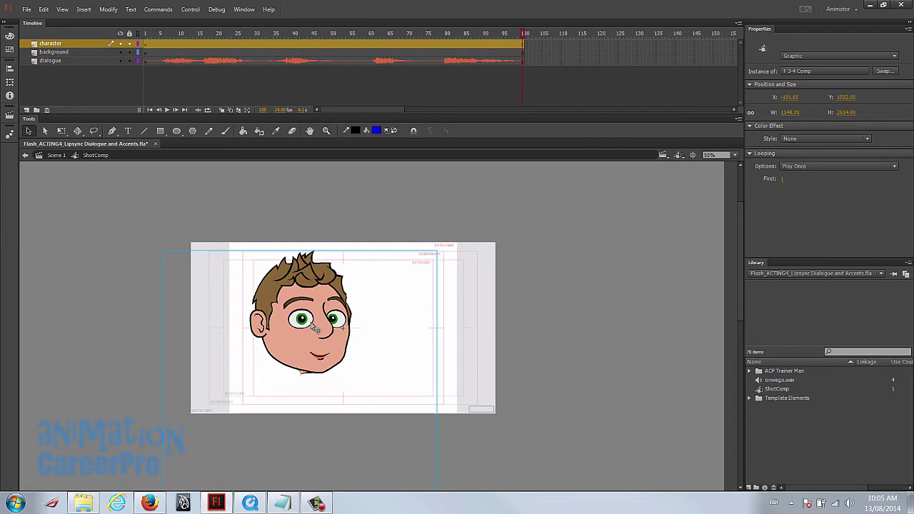
double_click(319, 327)
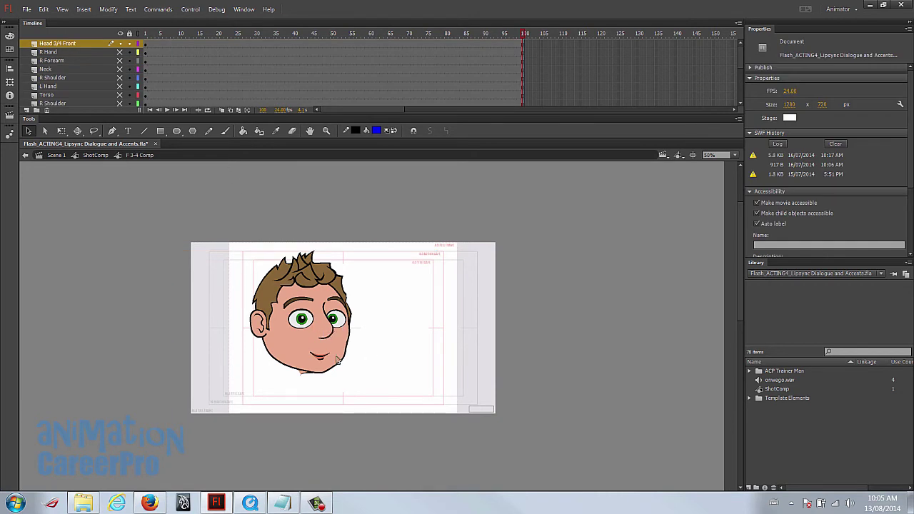
left_click(285, 317)
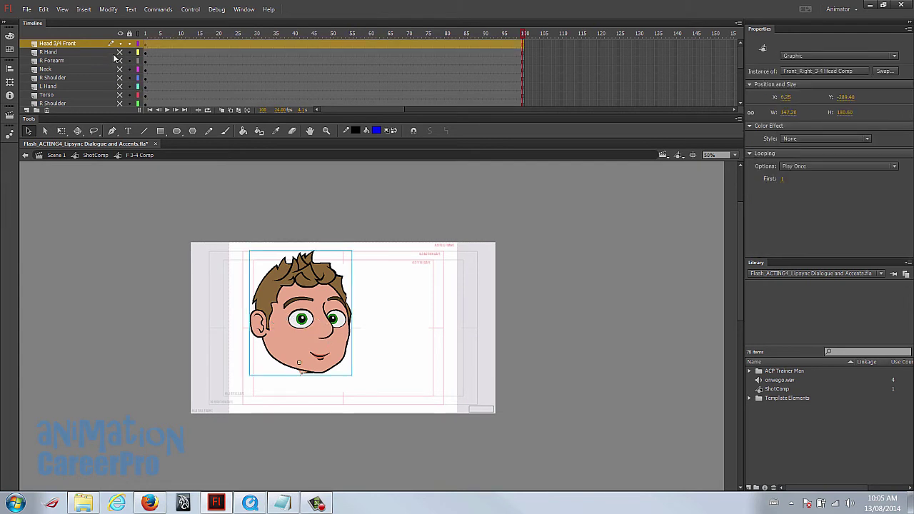
left_click_drag(101, 51, 102, 70)
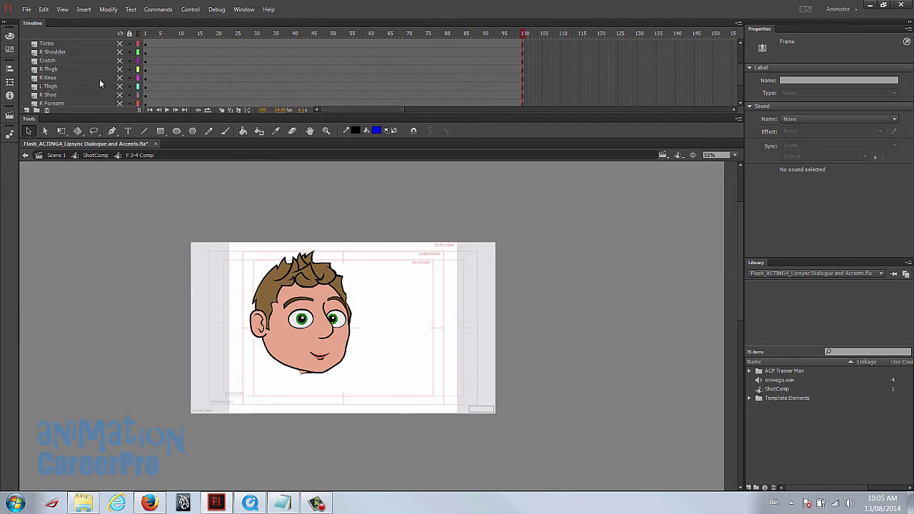
left_click(317, 324)
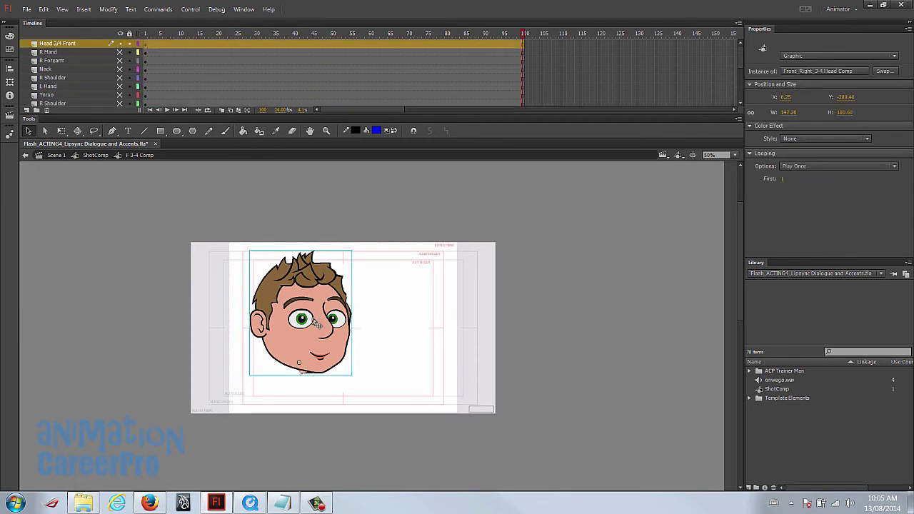
- Enter the Front_Right_3-4 Head Comp symbol and select frame 1 of the mouth layer
double_click(317, 323)
left_click(320, 359)
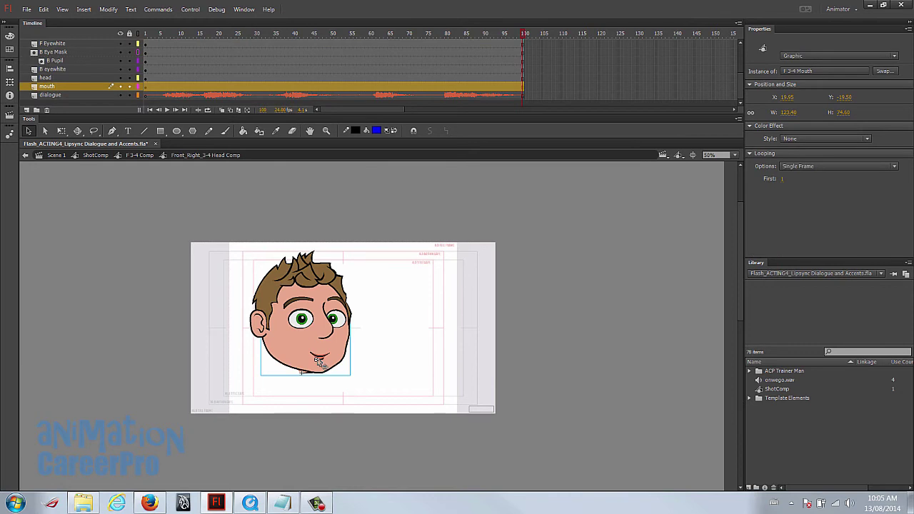
left_click(147, 88)
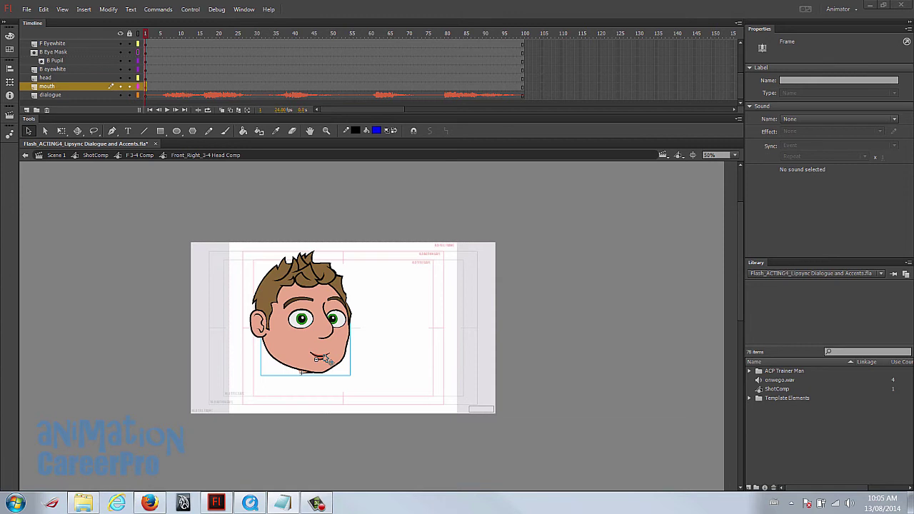
- Examine the layers inside the F 3-4 Mouth symbol, from Bottom lip line to Mouth Inside, and return to the head comp
double_click(325, 357)
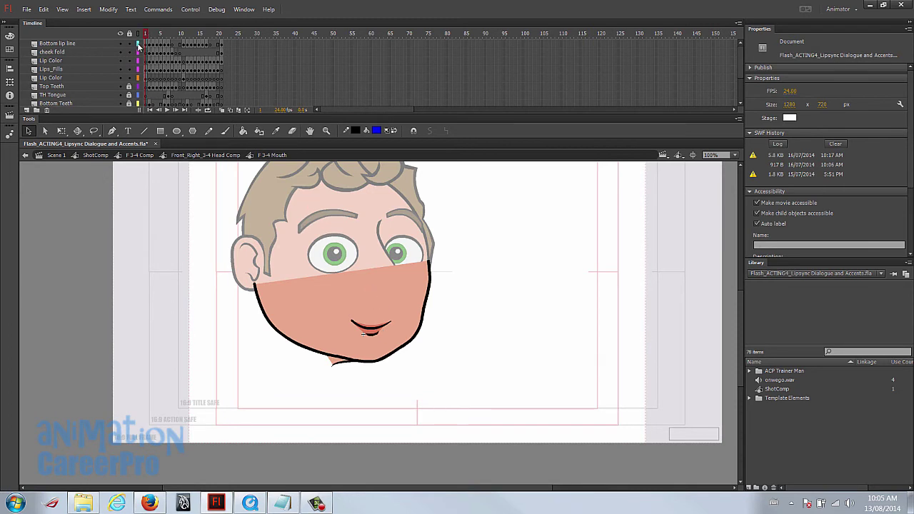
left_click(94, 43)
left_click(93, 52)
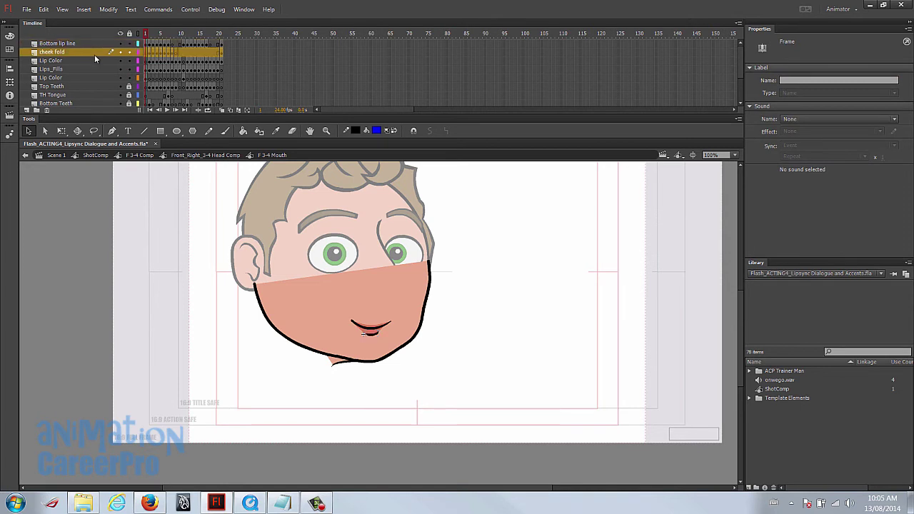
left_click(94, 59)
left_click(97, 77)
left_click(95, 85)
left_click(96, 93)
scroll(95, 91, "down", 1)
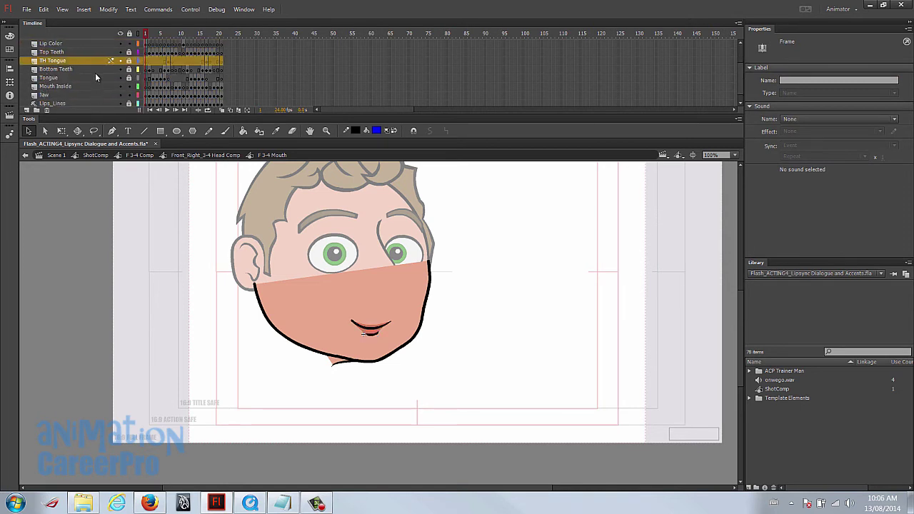
left_click(85, 86)
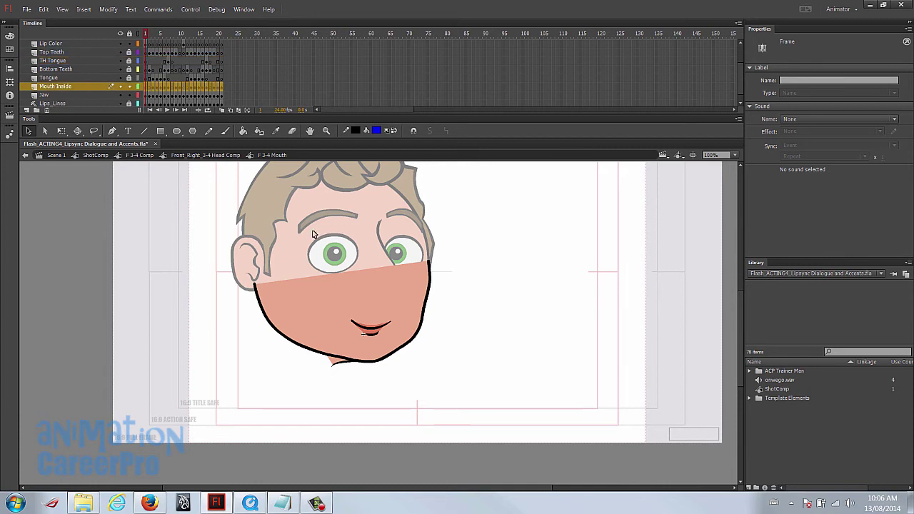
double_click(553, 231)
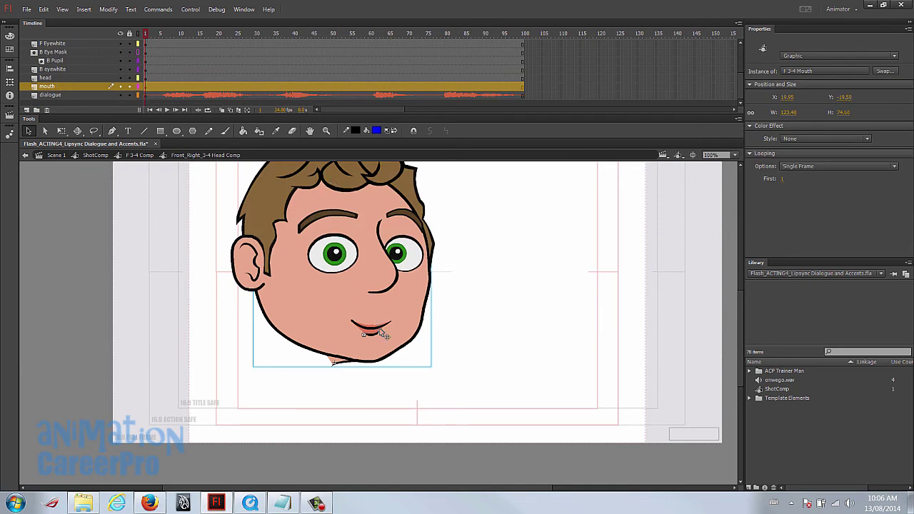
- Select the mouth on frame 1 and preview its different shapes by varying the Single Frame first-frame value, ending on 1
mouse_move(398, 330)
left_mouse_down()
mouse_move(398, 365)
mouse_move(391, 312)
mouse_move(393, 329)
left_mouse_up()
left_click_drag(778, 179, 783, 178)
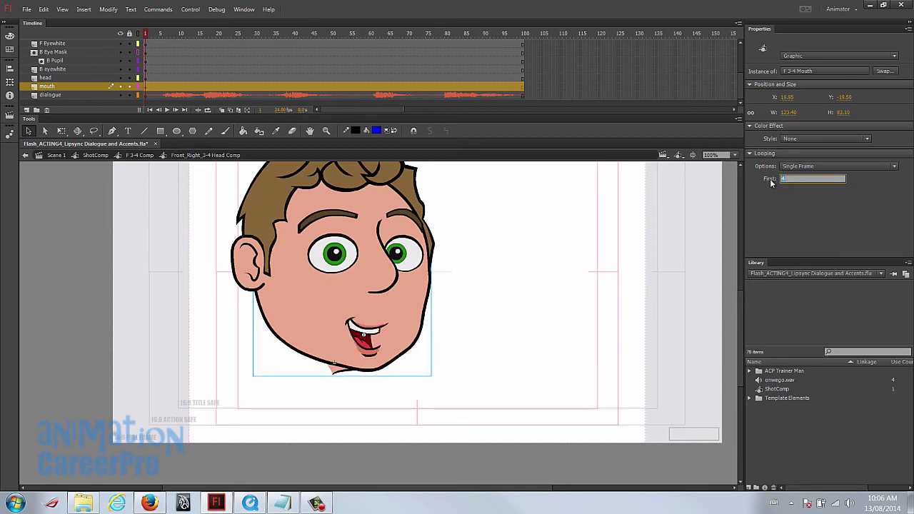
left_click(783, 178)
key("Up")
key("Up")
key("Up")
key("Down")
key("Down")
key("Down")
key("Down")
key("Down")
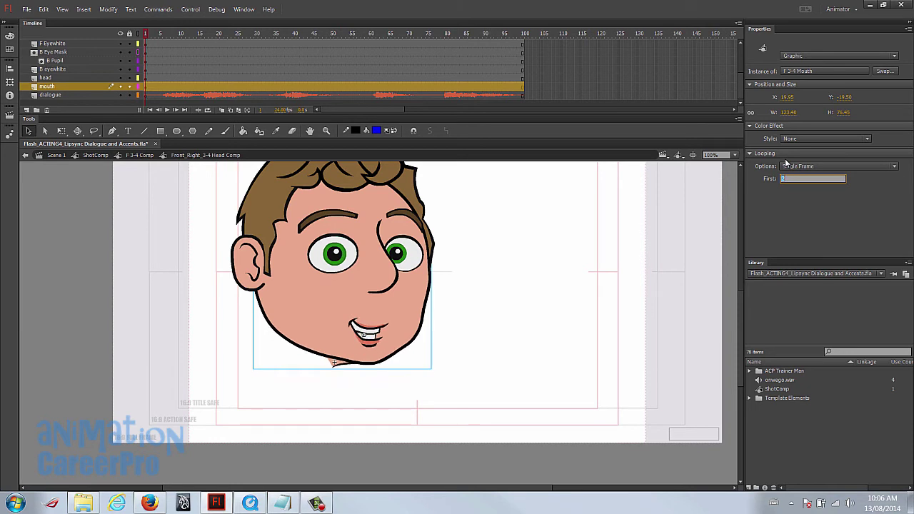
key("Up")
key("Up")
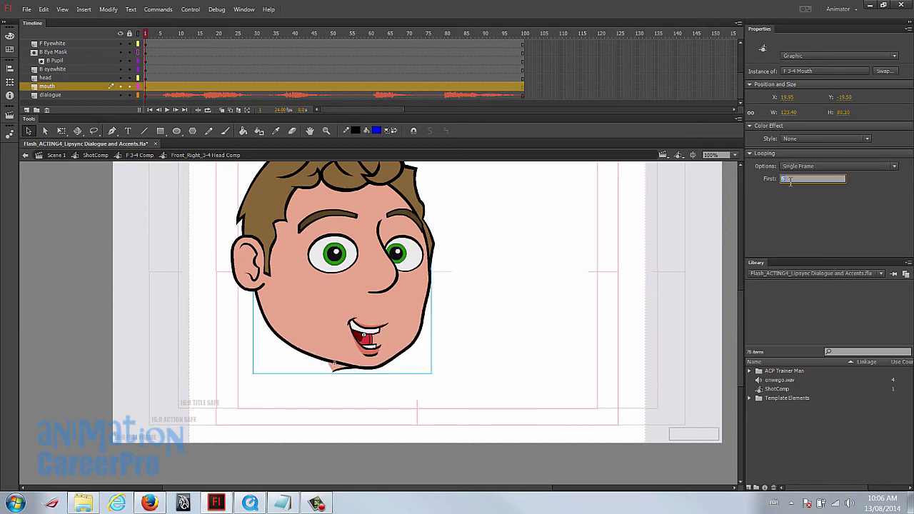
key("Down")
key("Down")
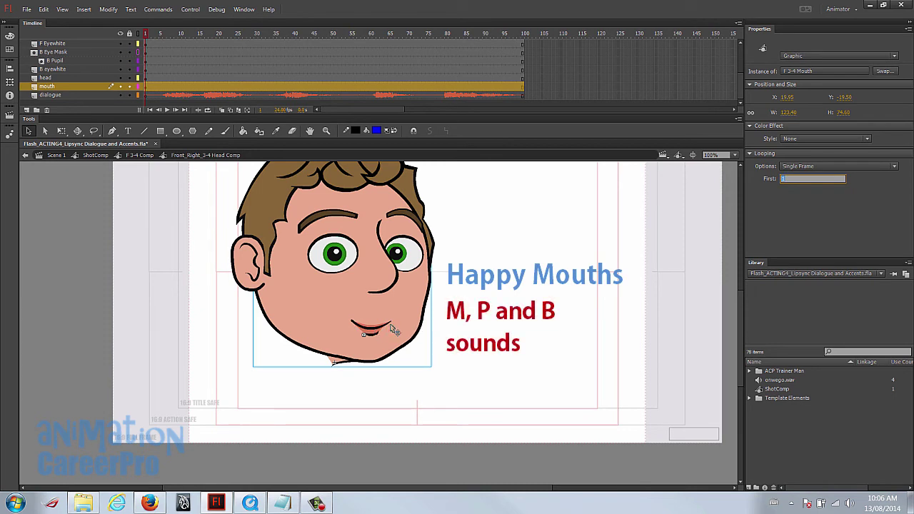
- Examine the mouth shapes one after another from first frame 2 through 6
key("Up")
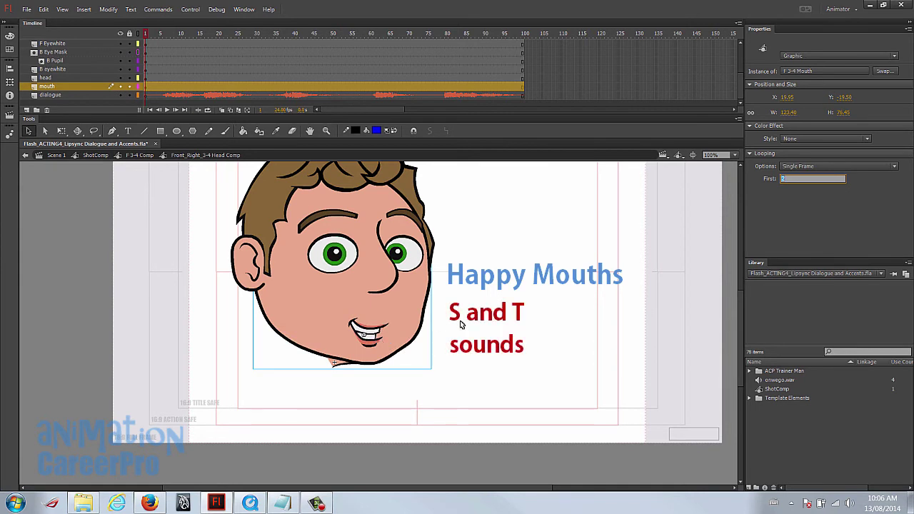
key("Up")
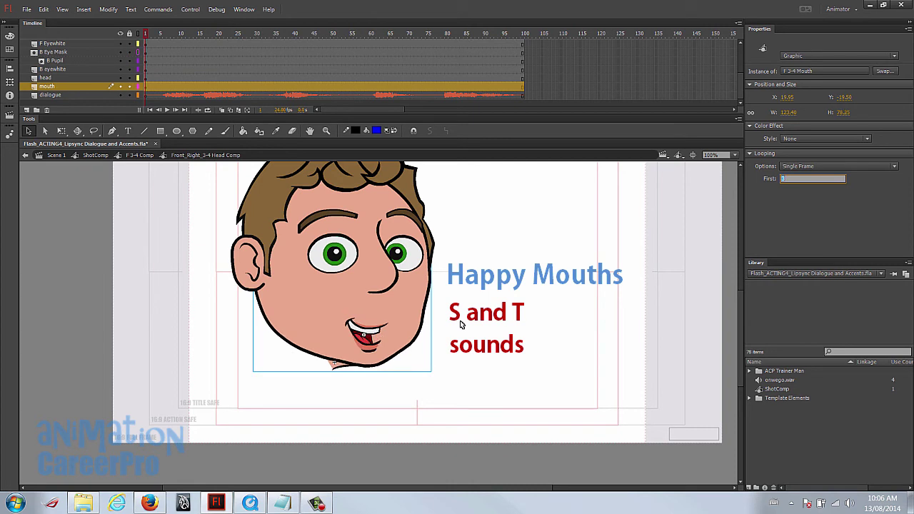
key("Up")
key("Up")
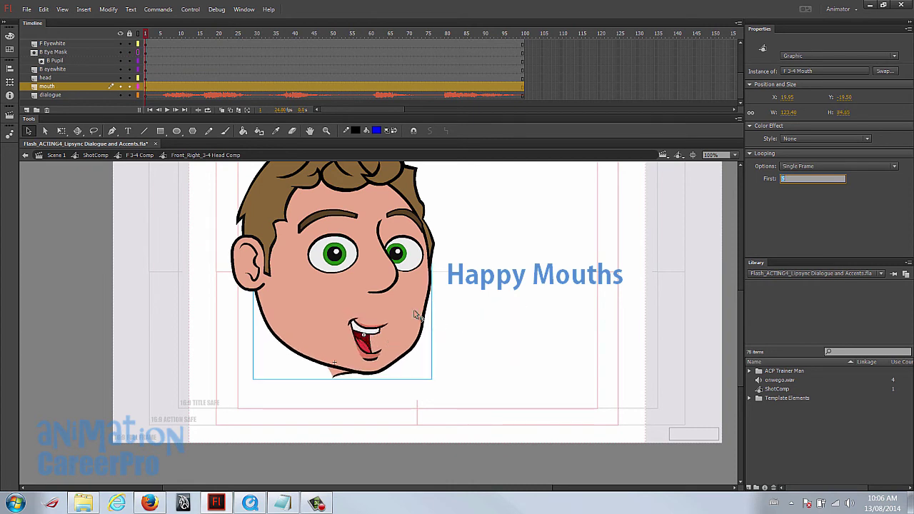
key("Up")
key("Up")
key("Up")
key("Up")
key("Up")
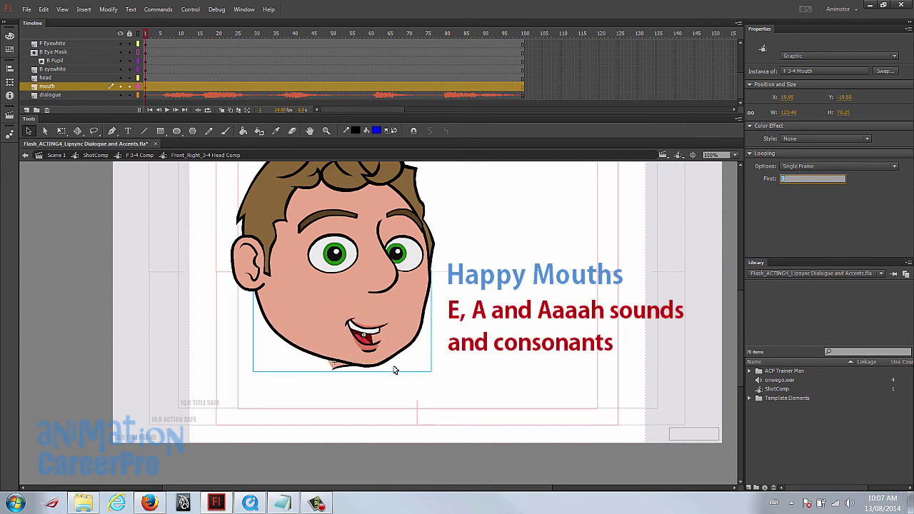
key("Up")
key("Up")
key("Up")
key("Up")
key("Up")
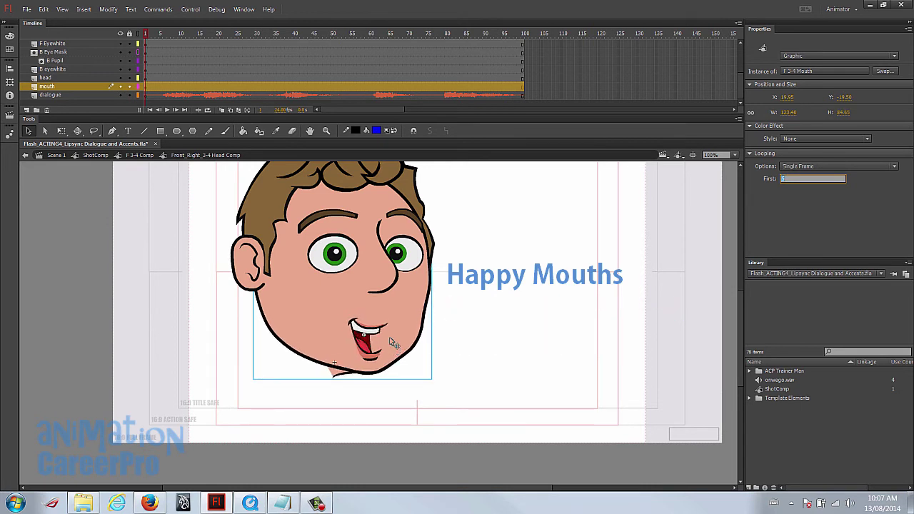
key("Up")
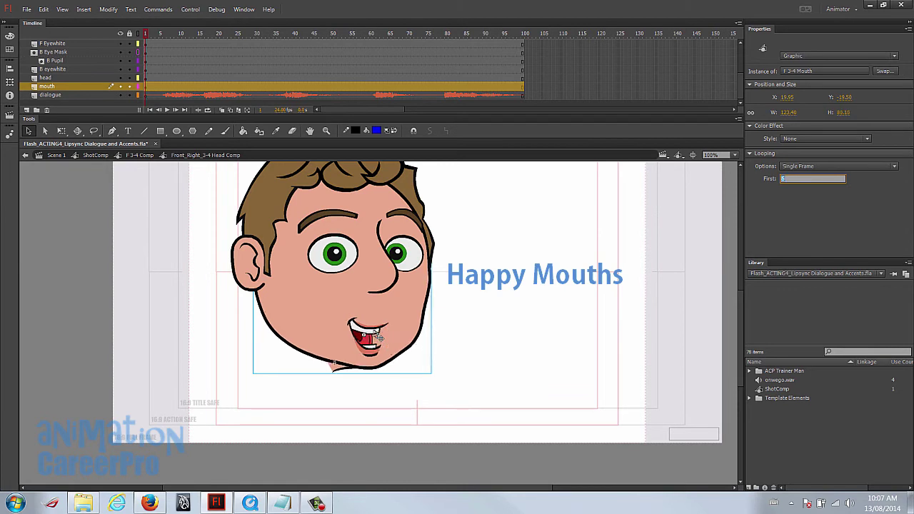
- Examine the mouth shapes from first frame 6 through 10 up close
key("z")
left_click(375, 334)
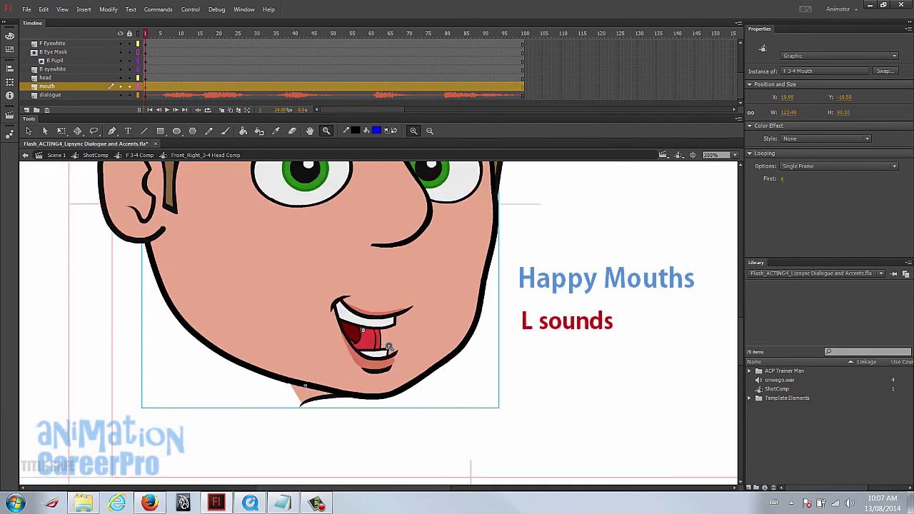
key("v")
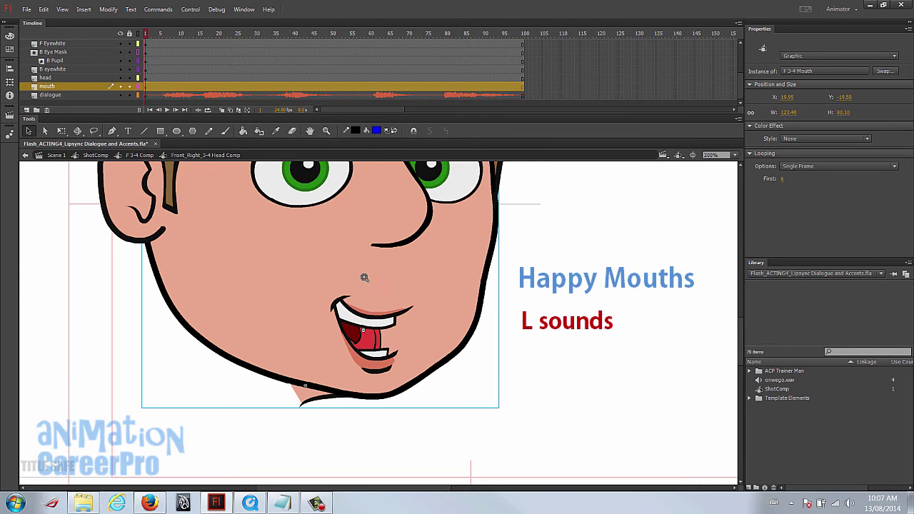
key("Up")
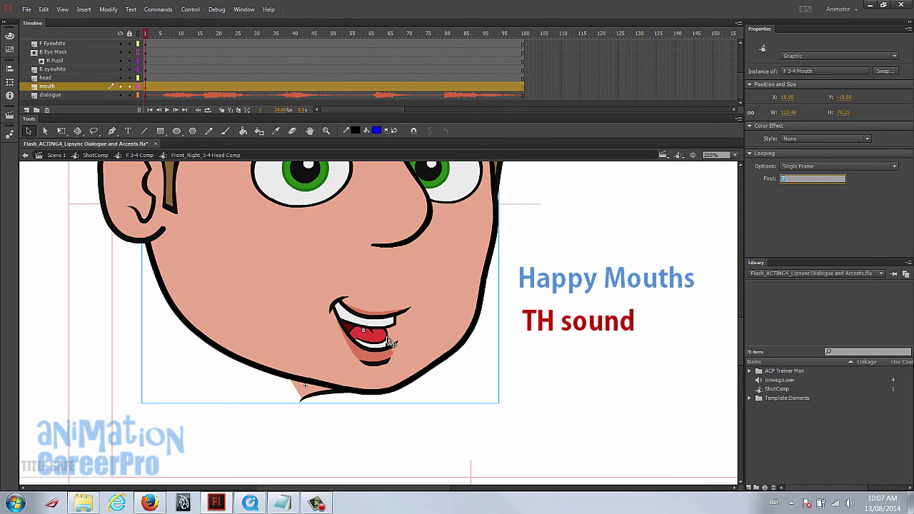
key("Up")
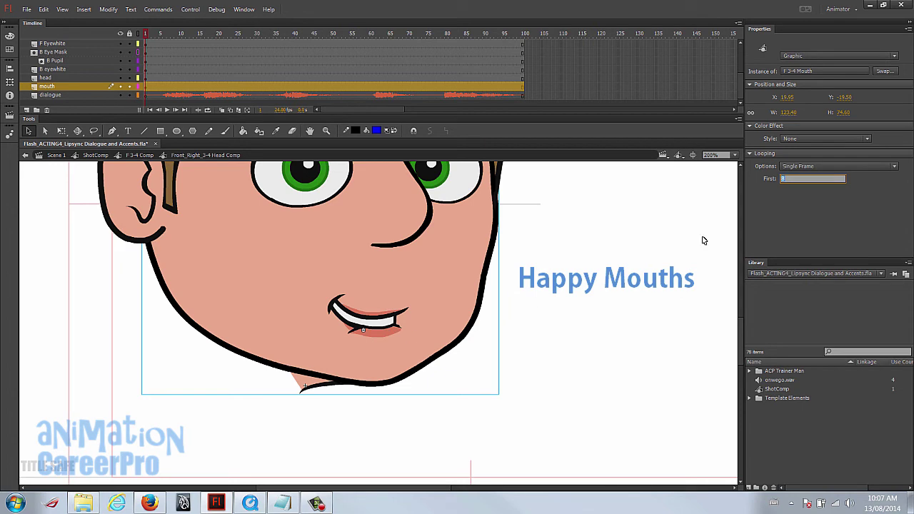
key("Up")
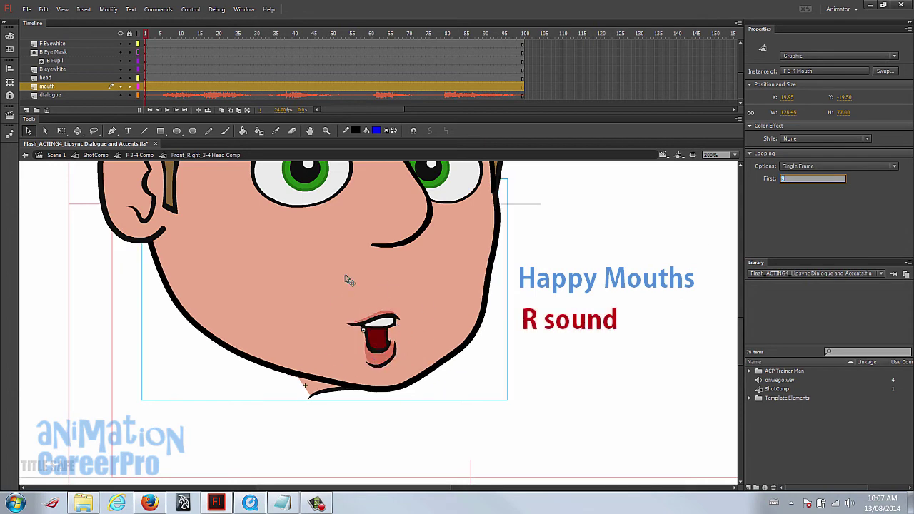
key("Up")
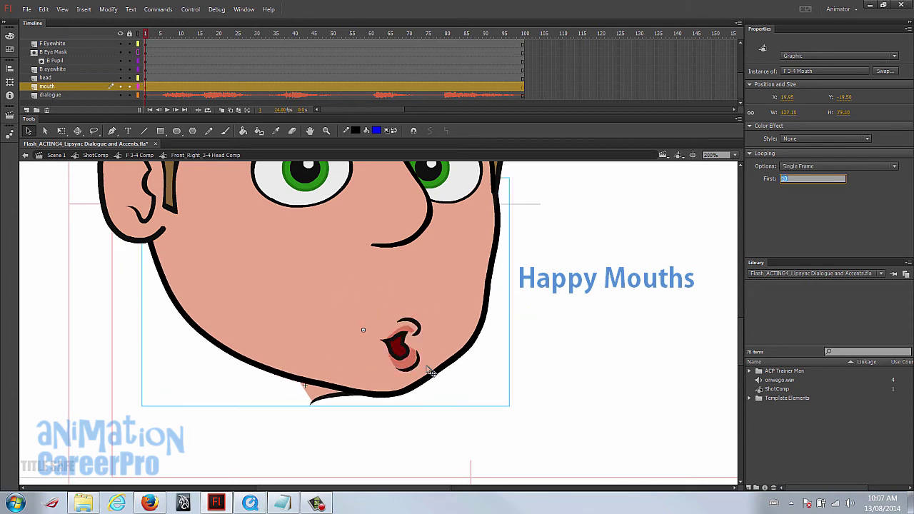
- Compare the first set of mouth shapes again and advance the mouth's first frame to 11
key("Up")
key("Down")
key("Down")
key("Down")
key("Down")
key("Down")
key("Up")
key("Up")
key("Up")
key("Up")
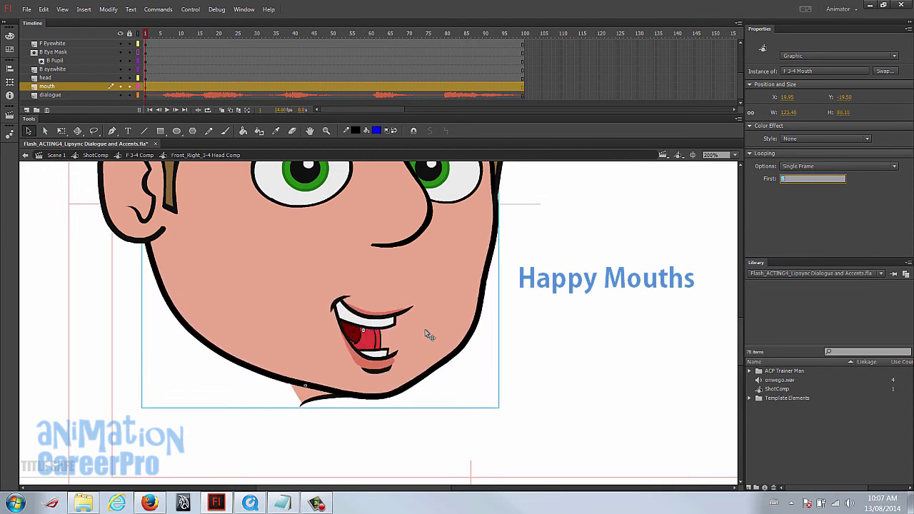
key("Up")
key("Up")
key("Up")
key("Up")
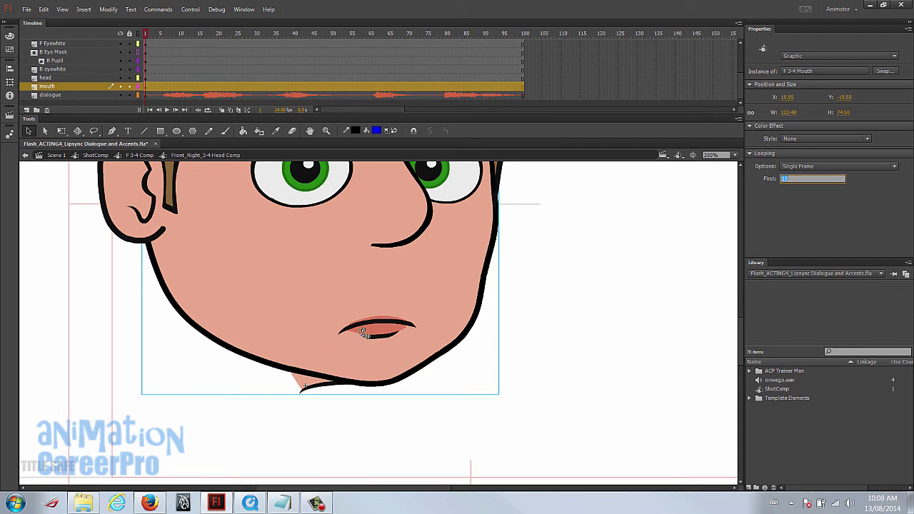
- Examine the second set of mouth shapes from first frame 12 through 21 and return the mouth to first frame 1
key("Up")
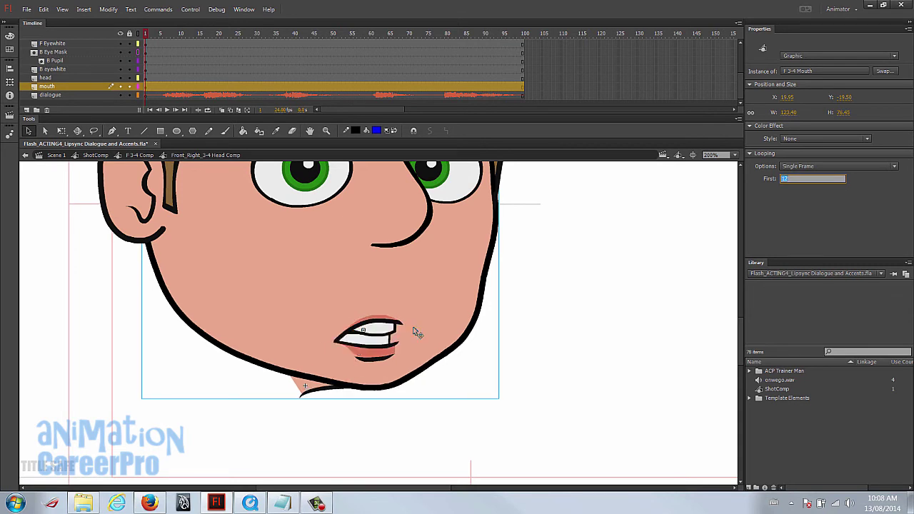
key("Up")
key("Up")
key("Up")
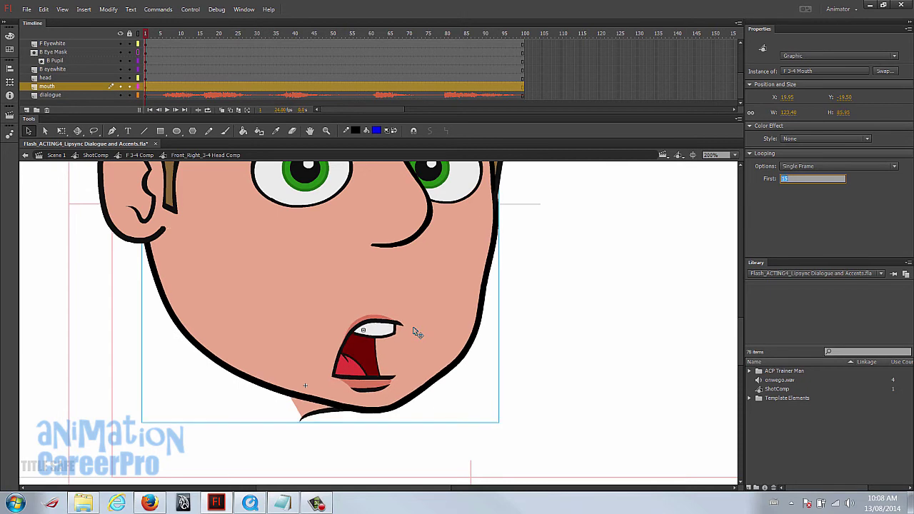
key("Up")
key("Up")
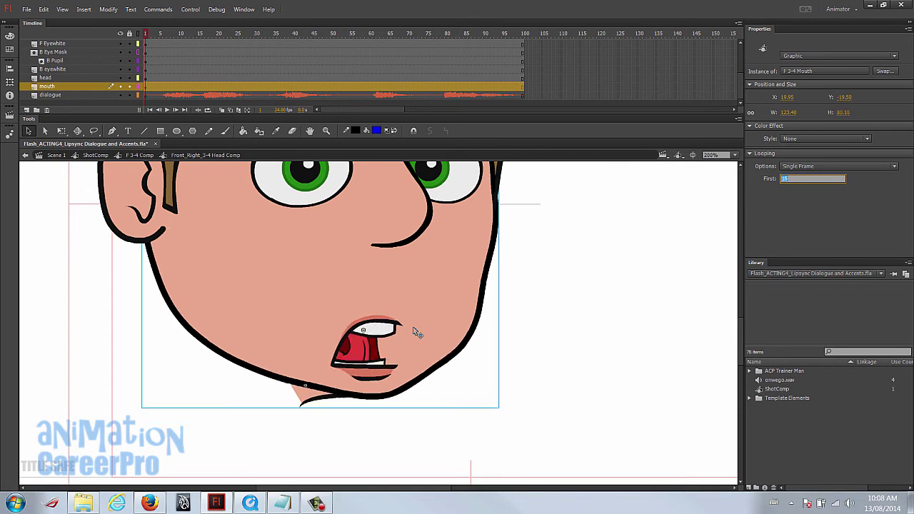
key("Up")
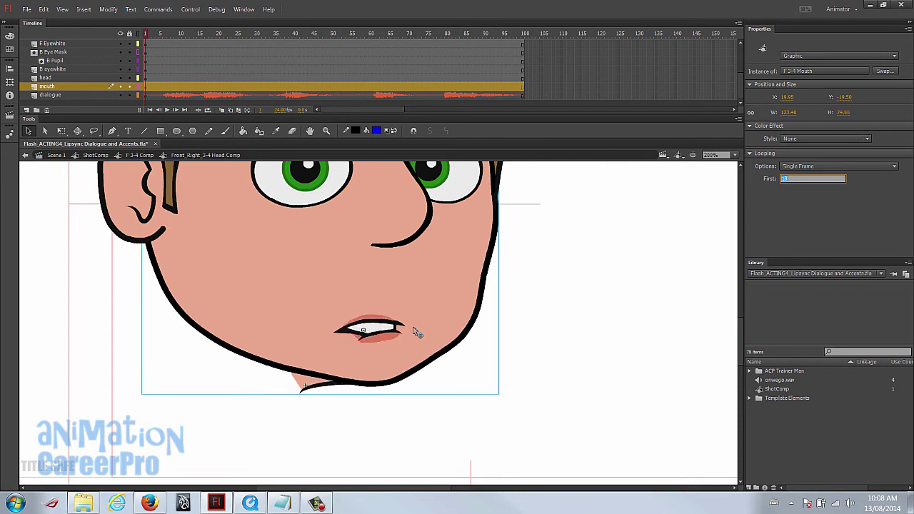
key("Up")
key("Up")
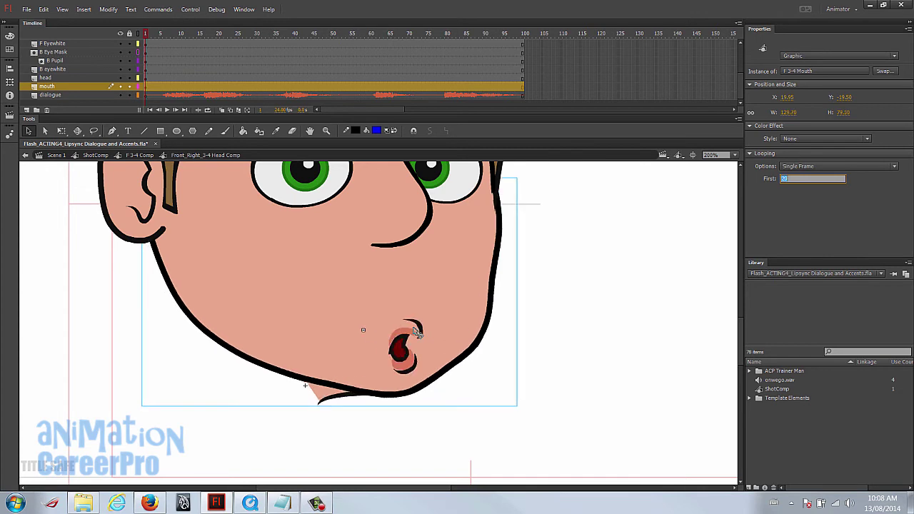
key("Up")
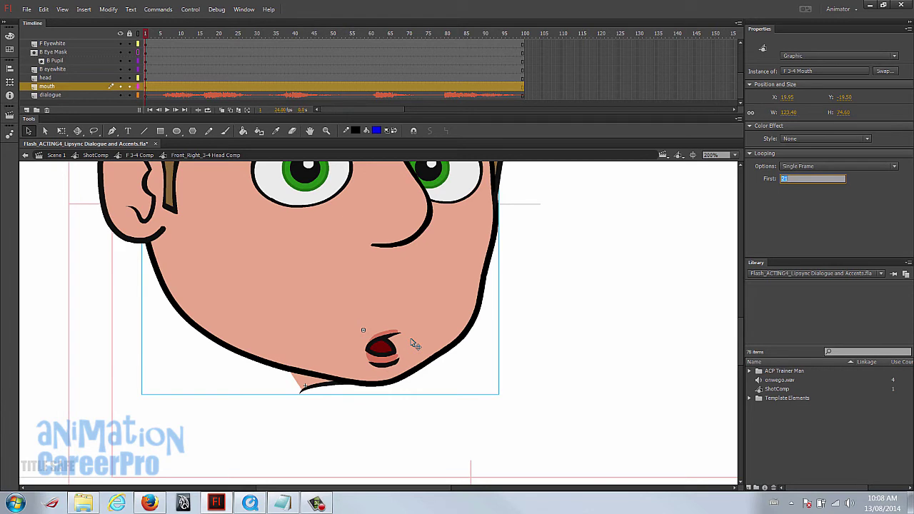
key("Up")
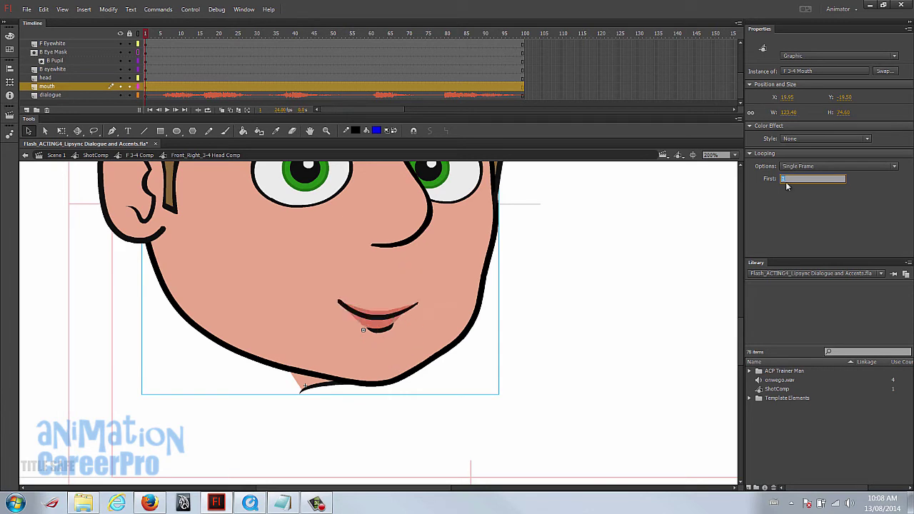
- Run through the complete range of mouth shapes from first frame 1 to 21 once more and go back to 1
key("Up")
key("Up")
key("Up")
key("Up")
key("Up")
key("Up")
key("Up")
key("Up")
key("Up")
key("Up")
key("Up")
key("Up")
key("Up")
key("Up")
key("Up")
key("Up")
key("Up")
key("Up")
key("Up")
key("Up")
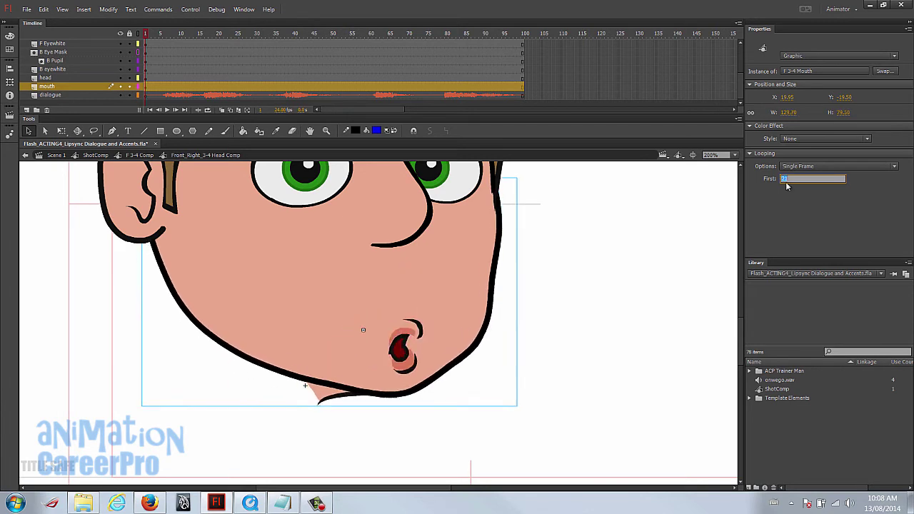
key("Up")
- Listen to the opening dialogue from frame 1 and insert a keyframe on the mouth layer at frame 5
left_click(157, 34)
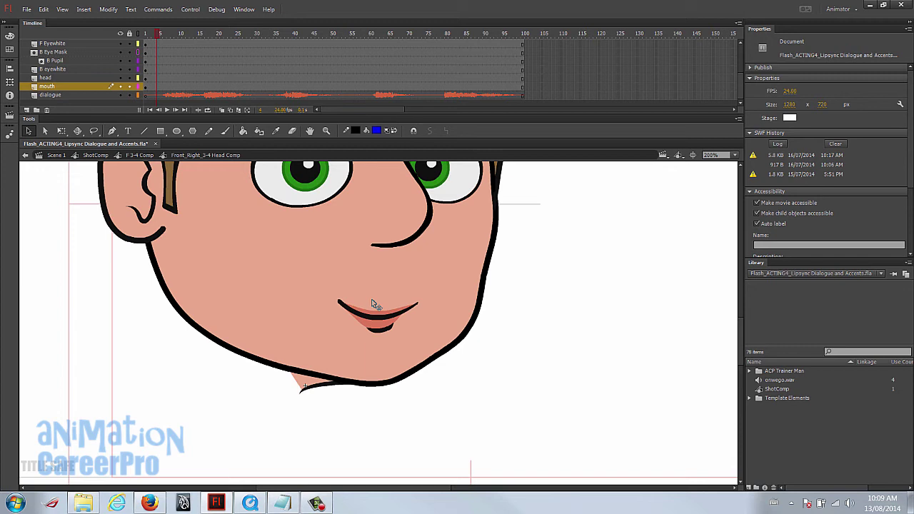
left_click(146, 34)
key("Return")
left_click_drag(149, 34, 162, 43)
left_click(160, 88)
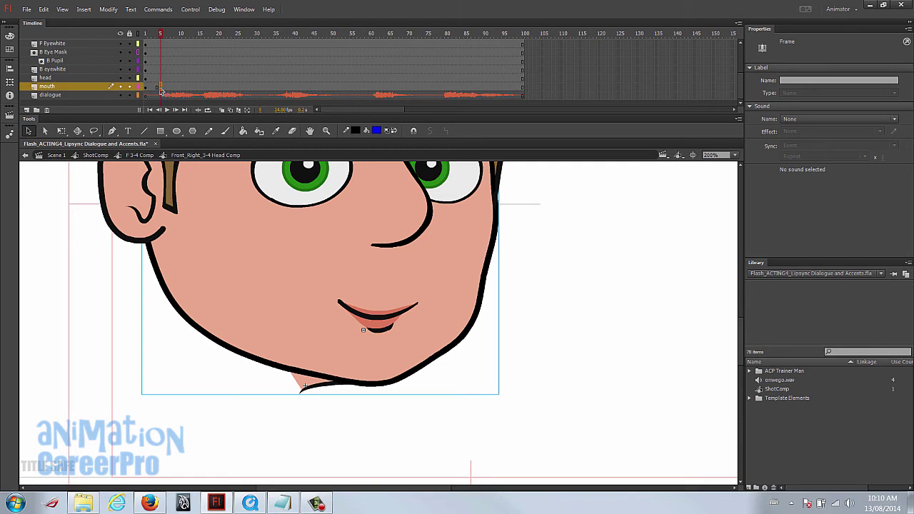
- Select the mouth on frame 5 and try first-frame values 1, 2 and 3 on it
left_click(400, 318)
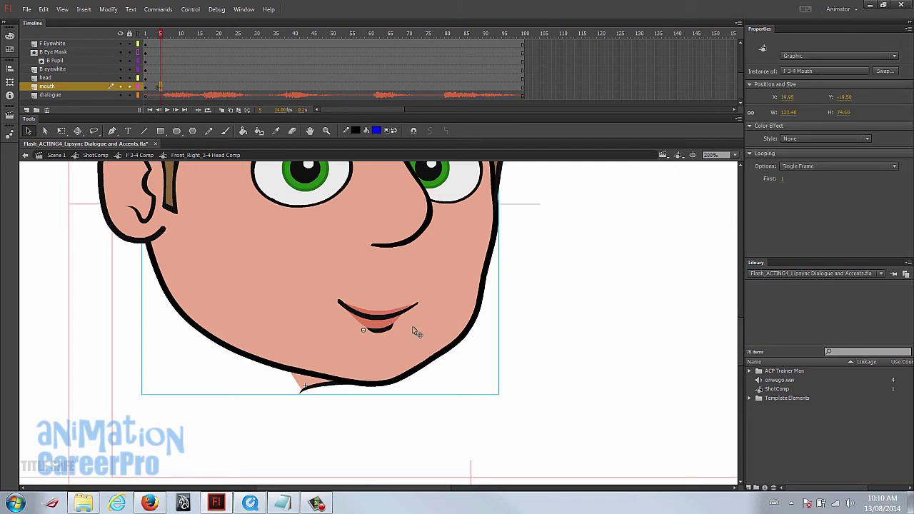
left_click(783, 179)
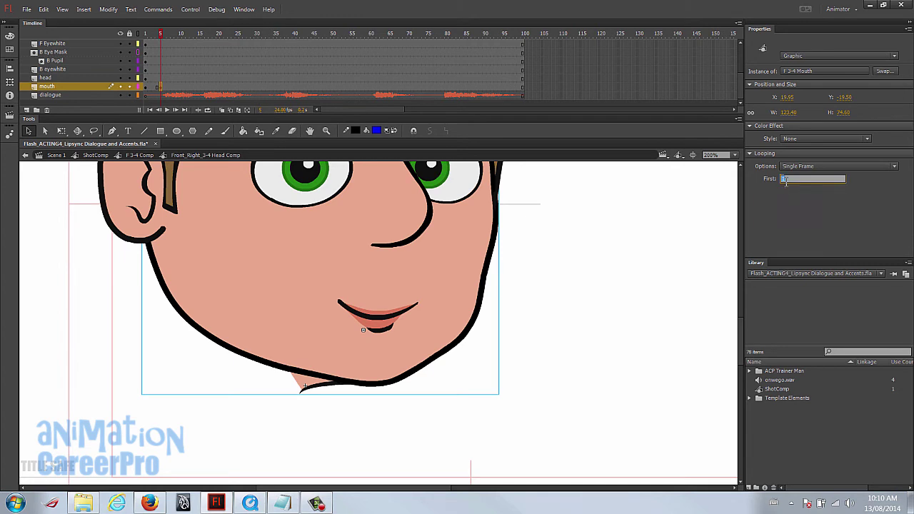
type("2")
key("Return")
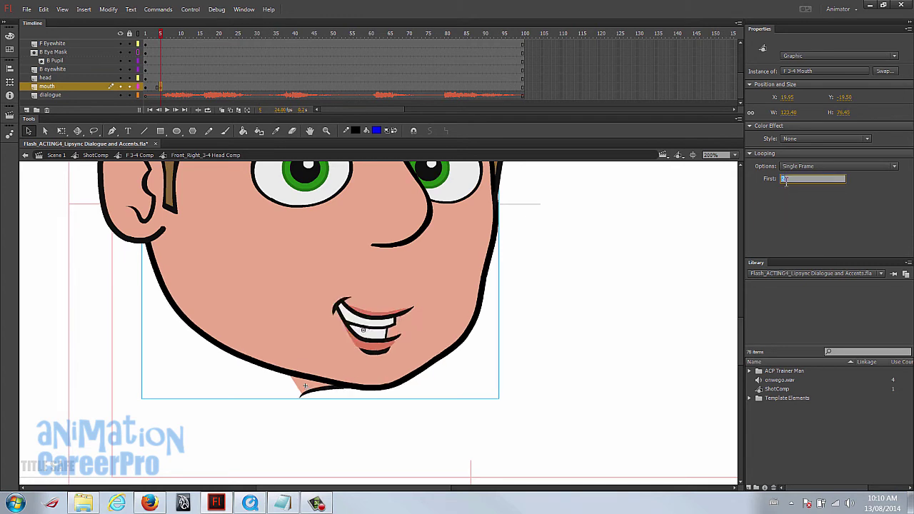
type("1")
key("Return")
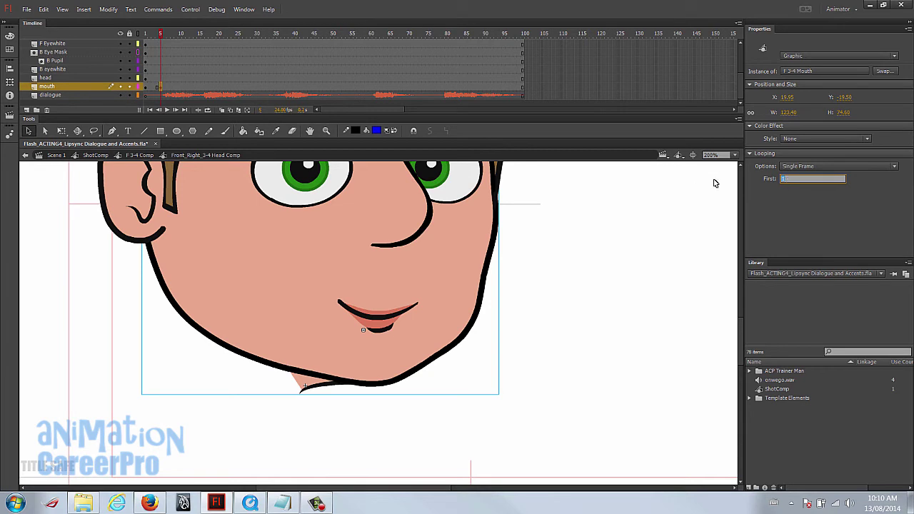
type("2")
key("Return")
type("3")
key("Return")
- Advance through further mouth shapes on frame 5 and set the mouth's first frame to 11
key("Up")
key("Up")
key("Up")
key("Up")
key("Up")
key("Up")
key("Up")
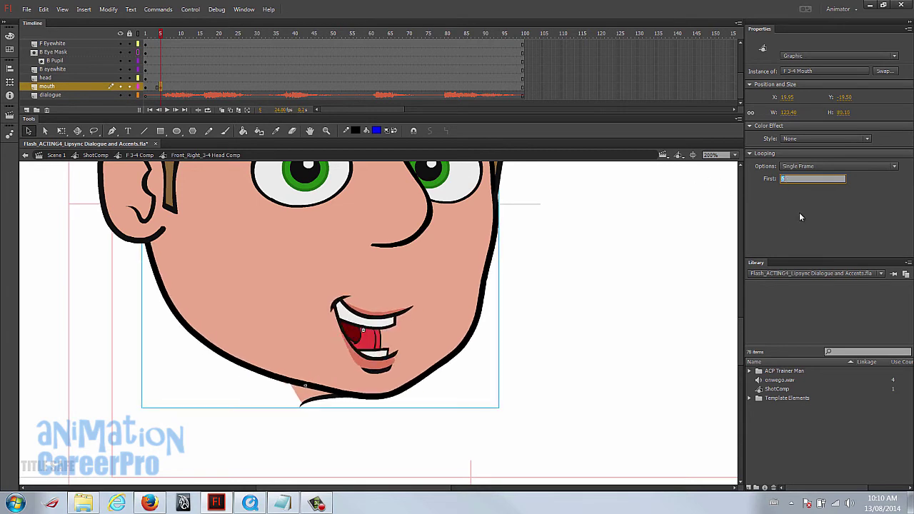
left_click(793, 180)
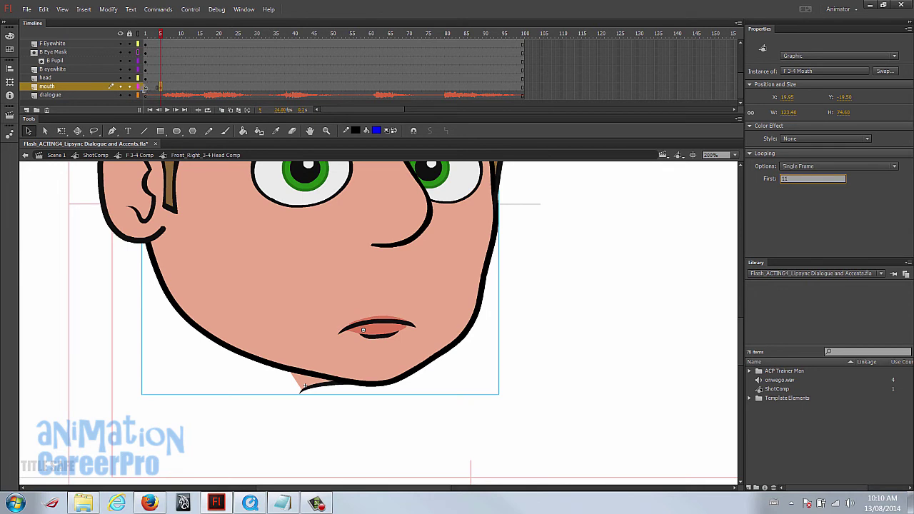
- Set the mouth's first frame to 11 on frame 1 and to 13 on frame 5
left_click(145, 86)
left_click(398, 317)
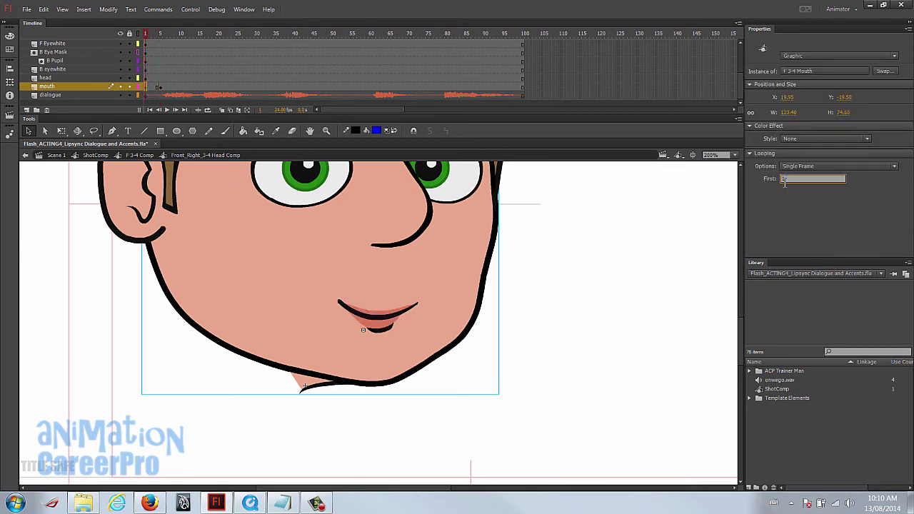
key("period")
key("period")
key("period")
key("period")
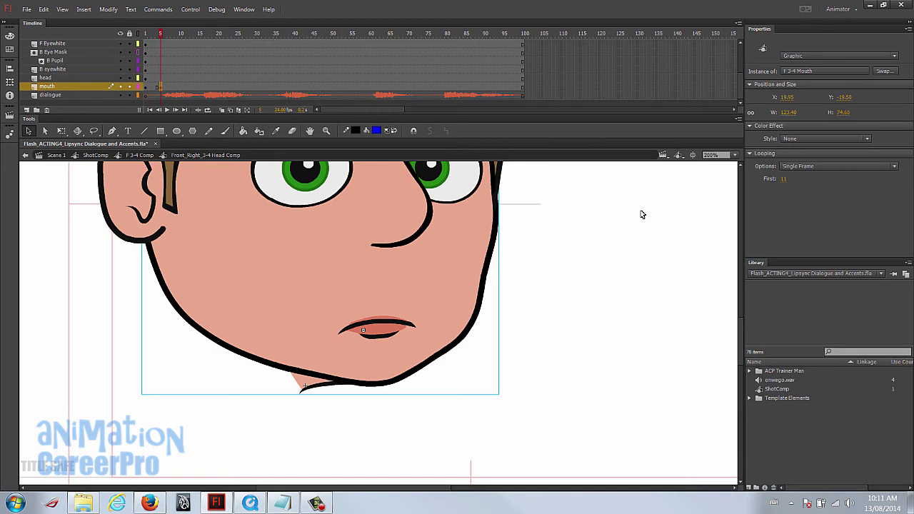
left_click(781, 180)
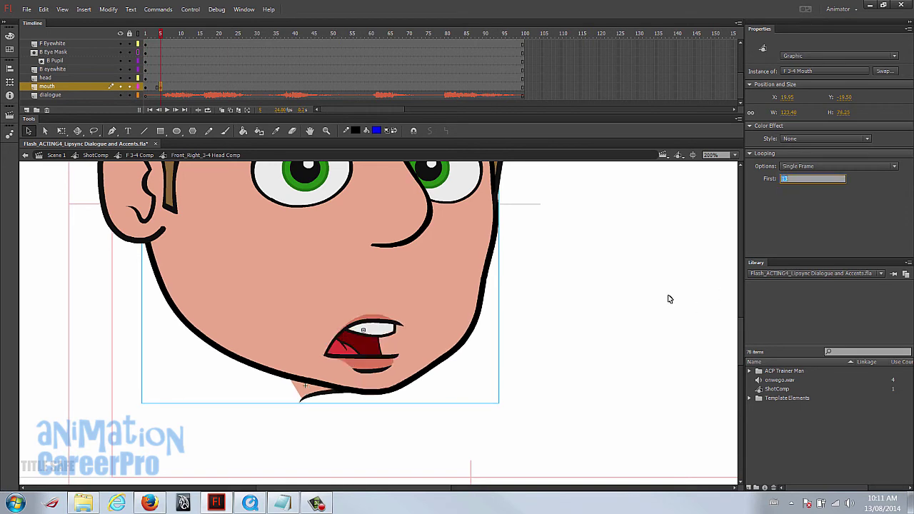
- Insert a keyframe on the mouth layer at frame 7 and set the mouth's first frame to 18
key("period")
key("period")
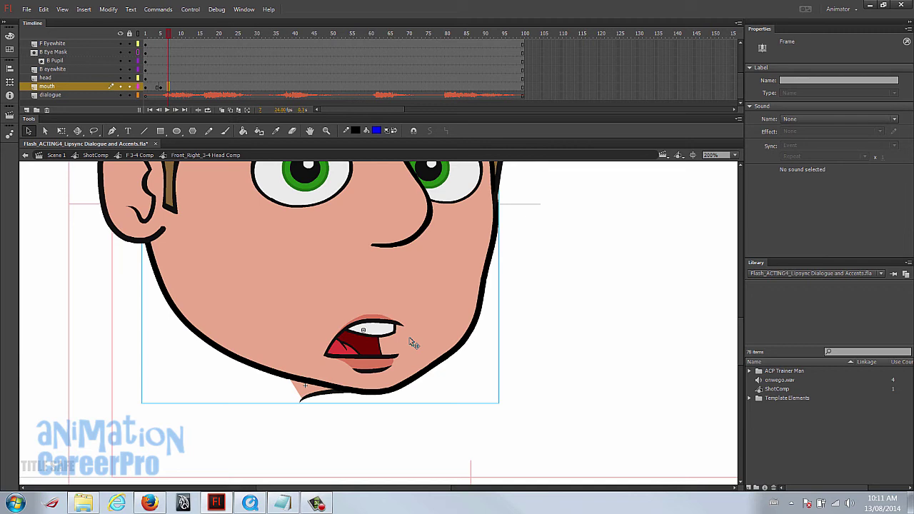
left_click(165, 89)
left_click(169, 88)
left_click(381, 343)
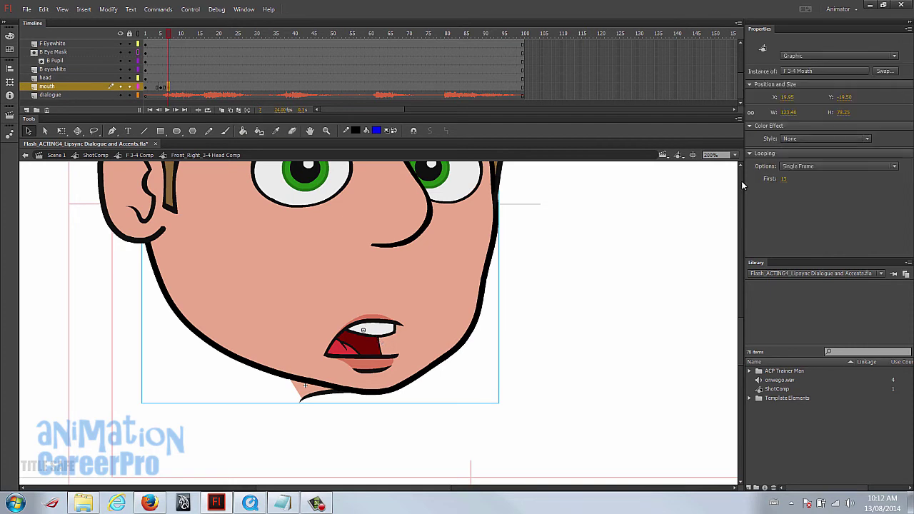
left_click_drag(786, 176, 469, 302)
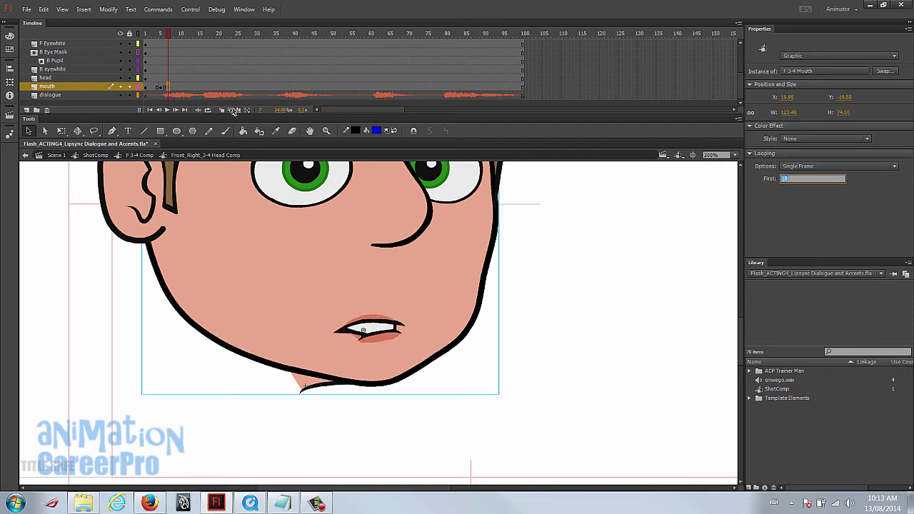
- Insert a keyframe on the mouth layer at frame 9 and set the mouth's first frame to 13
left_click(160, 35)
left_click_drag(160, 34, 177, 34)
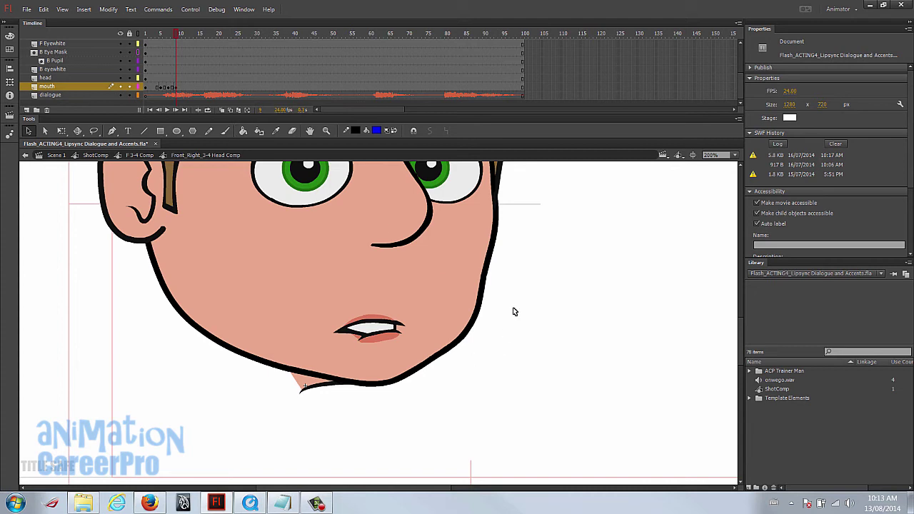
left_click(375, 332)
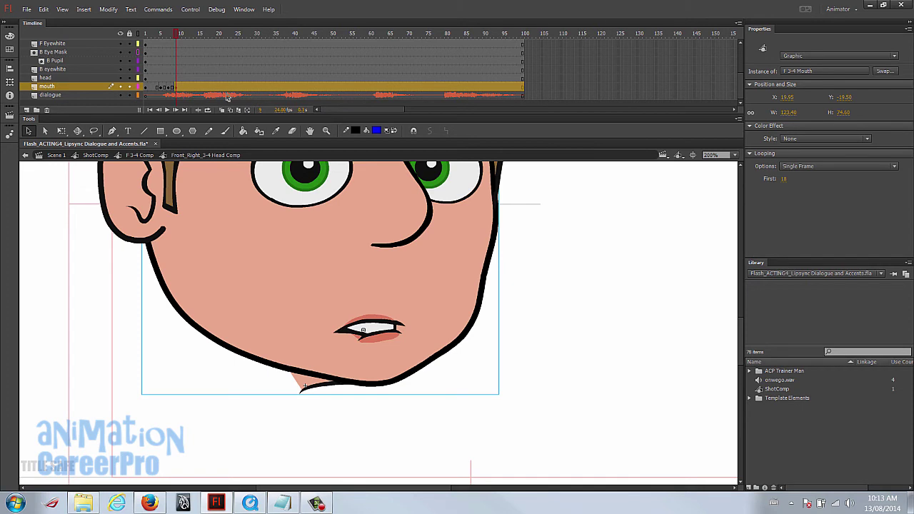
left_click(160, 34)
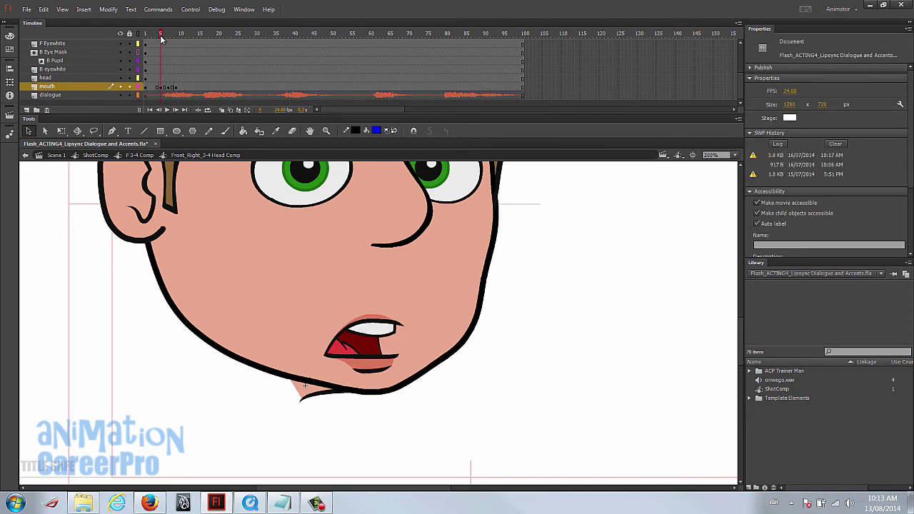
left_click(176, 86)
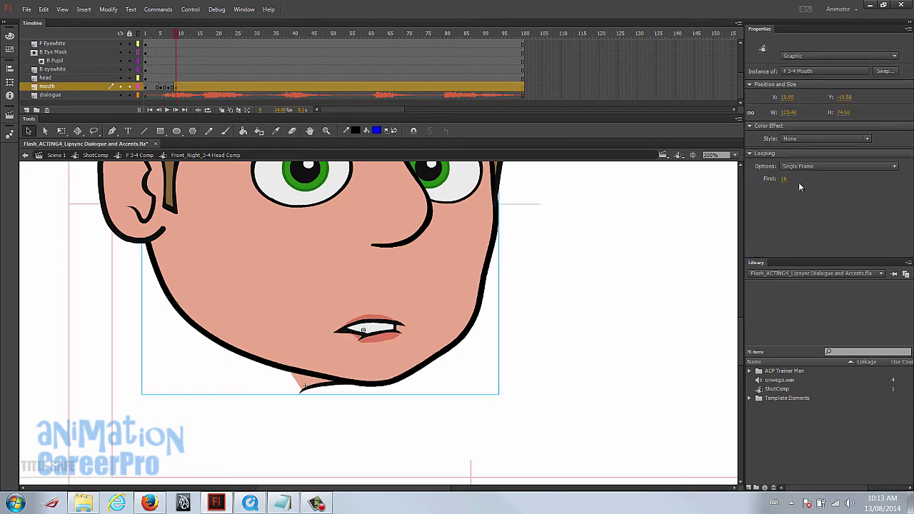
left_click(785, 179)
type("12")
- Scrub through the dialogue from frame 5 to 11 and insert a keyframe on the mouth layer at frame 11
left_click_drag(161, 34, 183, 36)
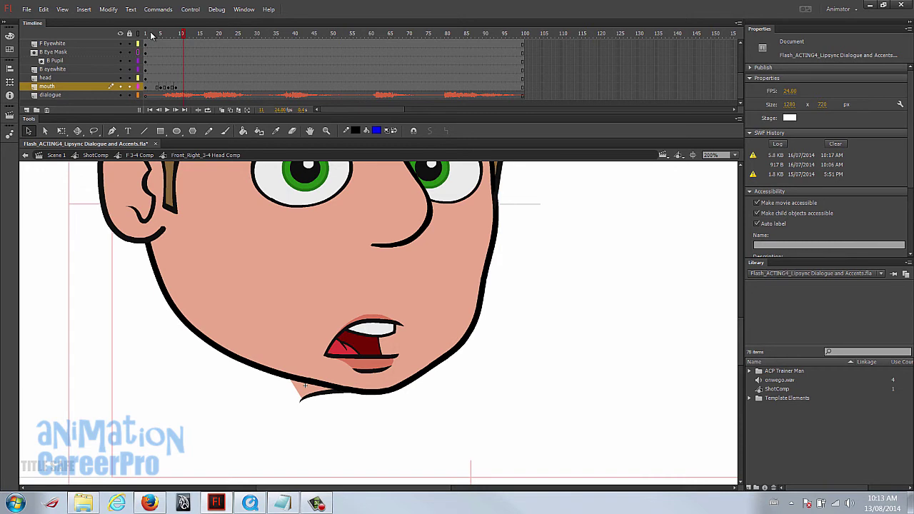
left_click(184, 95)
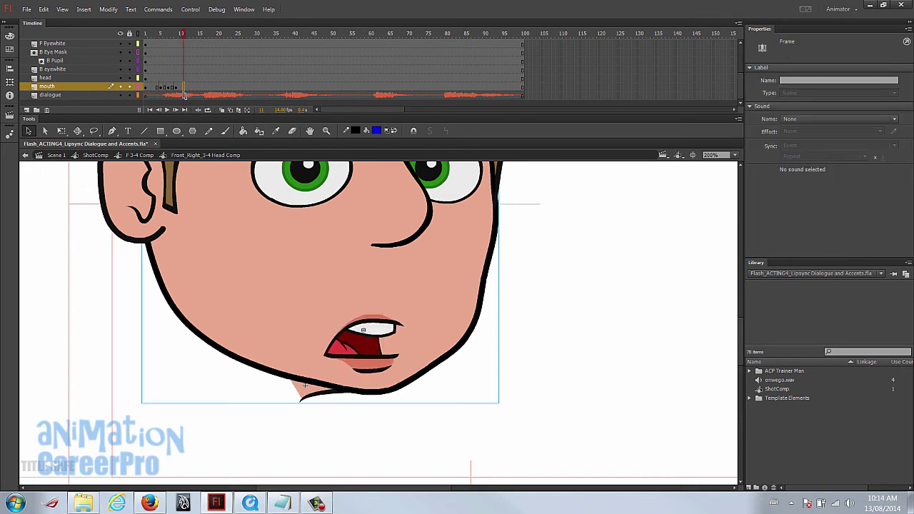
left_click(160, 36)
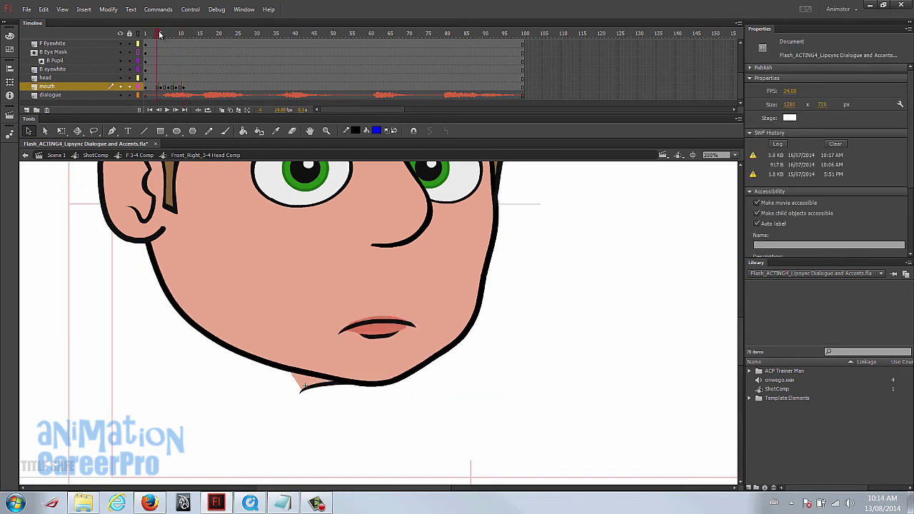
left_click_drag(164, 35, 183, 36)
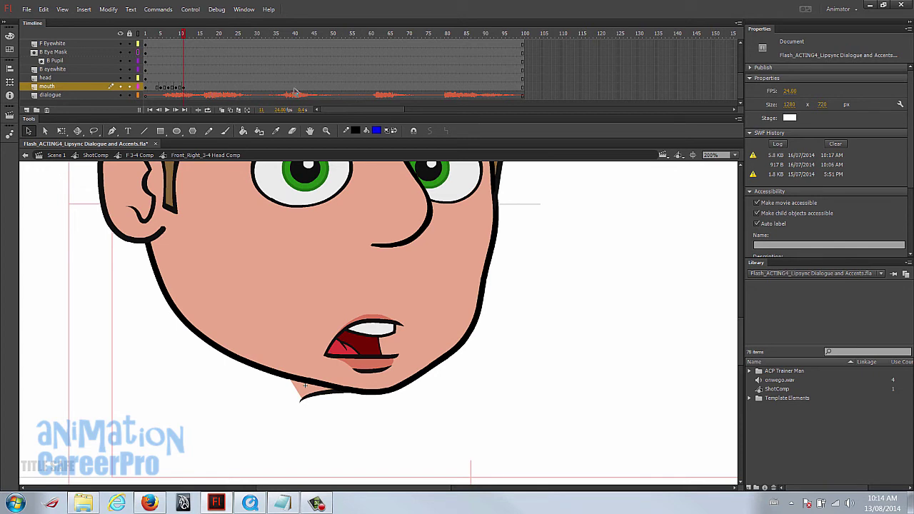
- Insert a keyframe on the mouth layer at frame 13 and set the mouth's first frame to 20
left_click(209, 87)
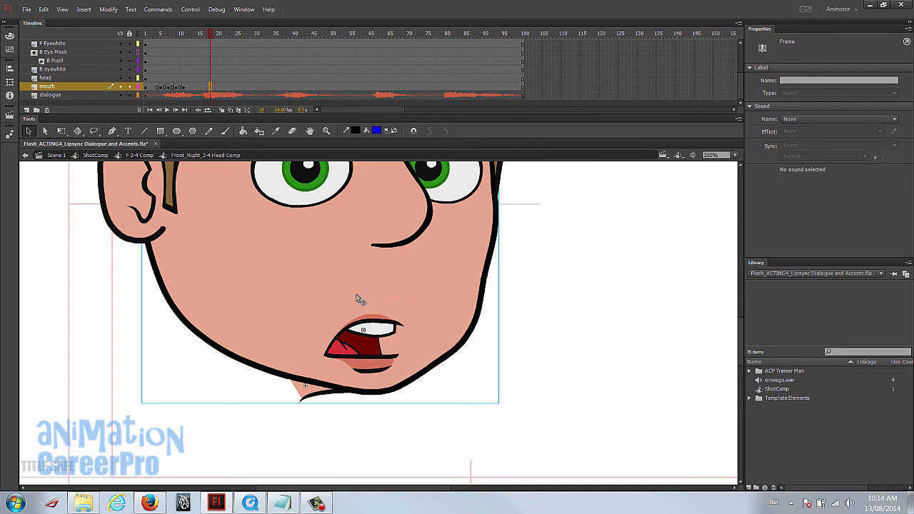
left_click(191, 39)
left_click(192, 86)
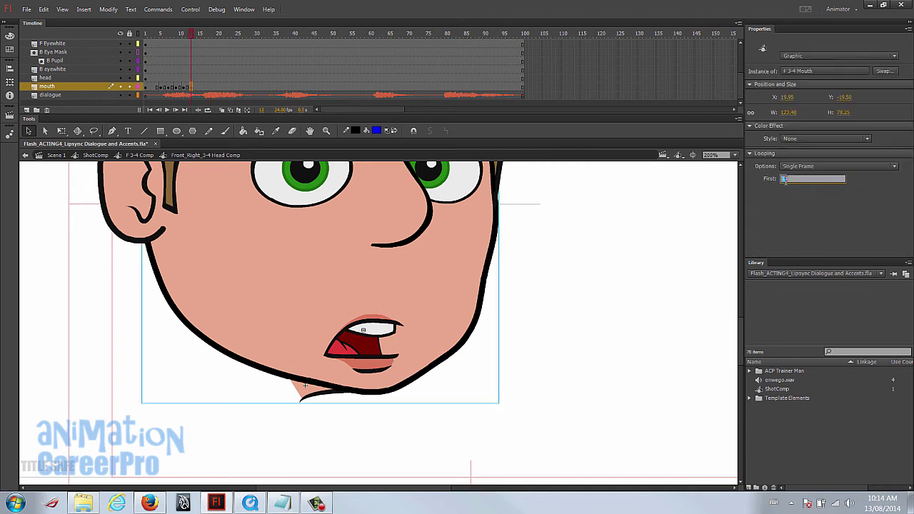
left_click(784, 179)
key("Up")
key("Up")
key("Up")
key("Up")
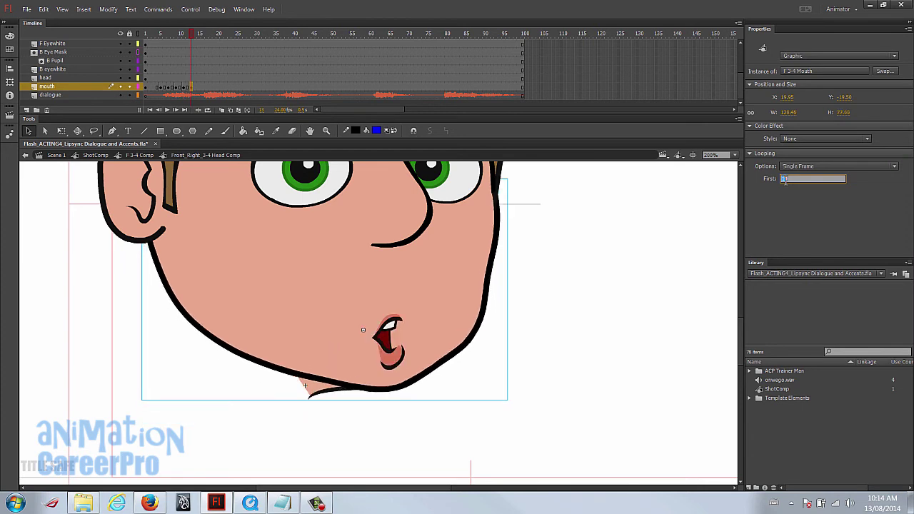
key("Up")
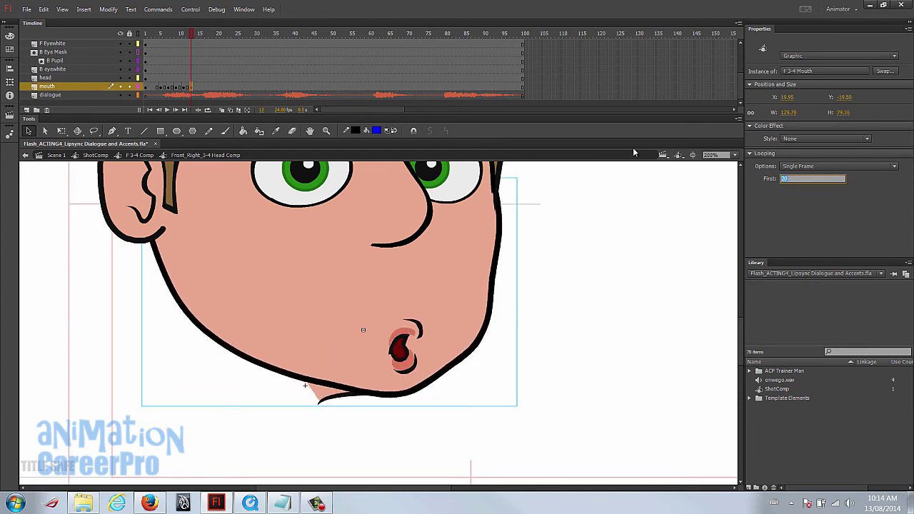
- Scrub the dialogue from frame 1 and move the mouth keyframe on frame 13 to frame 11
left_click_drag(191, 34, 146, 34)
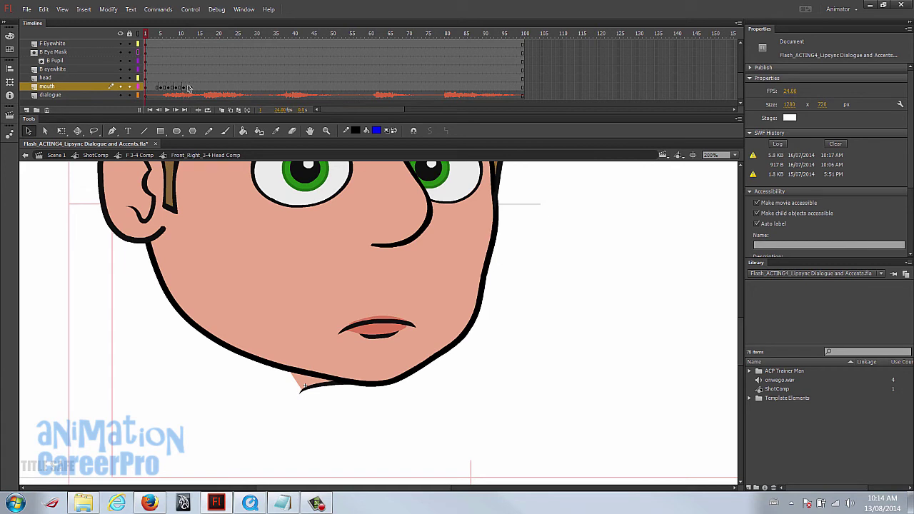
left_click(149, 34)
left_click_drag(151, 35, 180, 42)
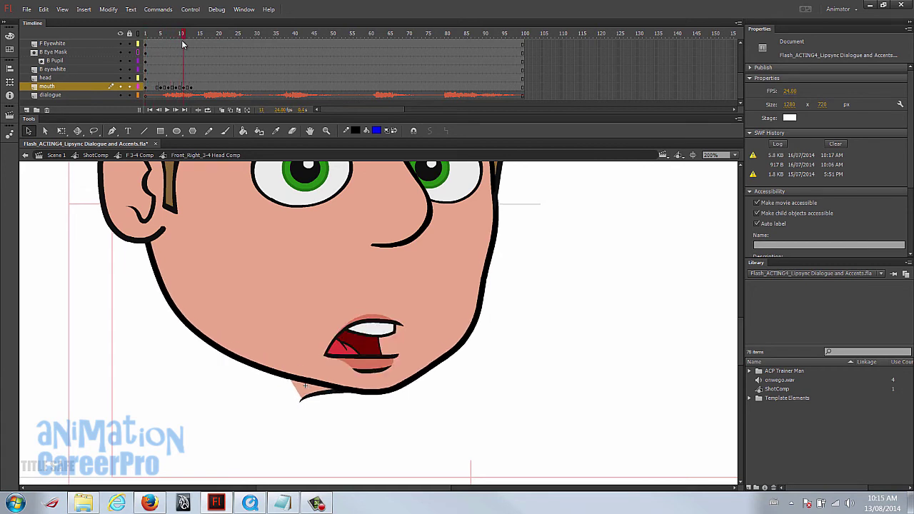
left_click(190, 87)
left_click_drag(185, 87, 184, 88)
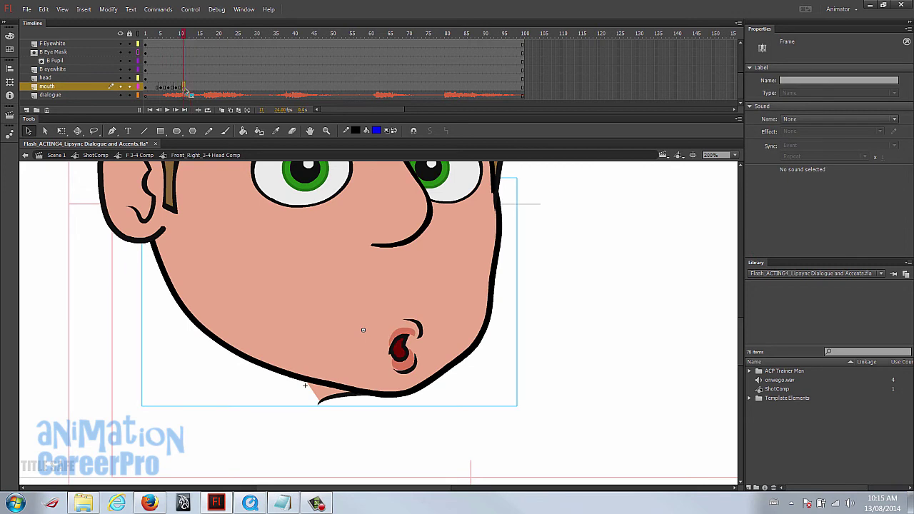
- Shift the mouth keyframes on frames 5 to 11 one frame earlier and scrub over them
left_click_drag(155, 34, 185, 39)
left_click_drag(157, 87, 185, 90)
left_click(181, 41)
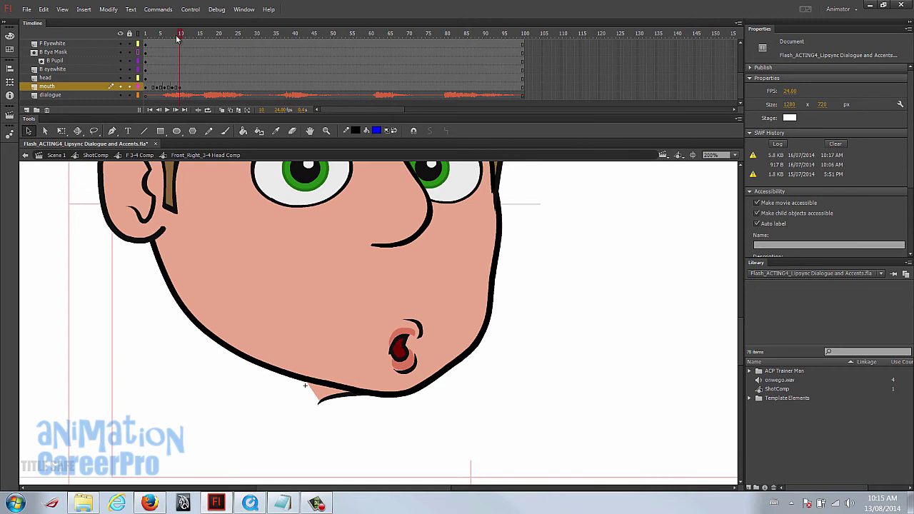
left_click(172, 37)
left_click_drag(172, 37, 182, 39)
- Insert a new keyframe on the mouth layer at frame 11 and set its mouth's first frame to 13
left_click(185, 86)
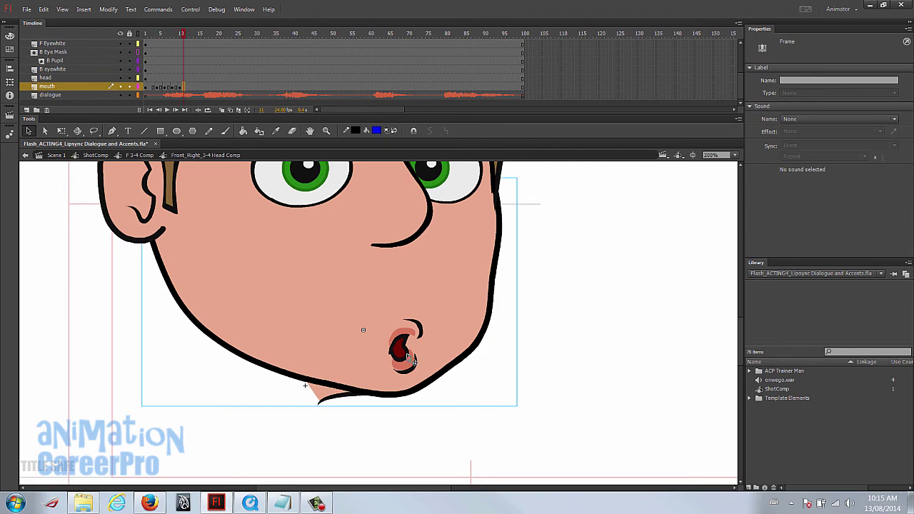
left_click(184, 86)
left_click(185, 88)
- Insert a keyframe on the mouth layer at frame 13 and set the mouth's first frame to 14
left_click(194, 93)
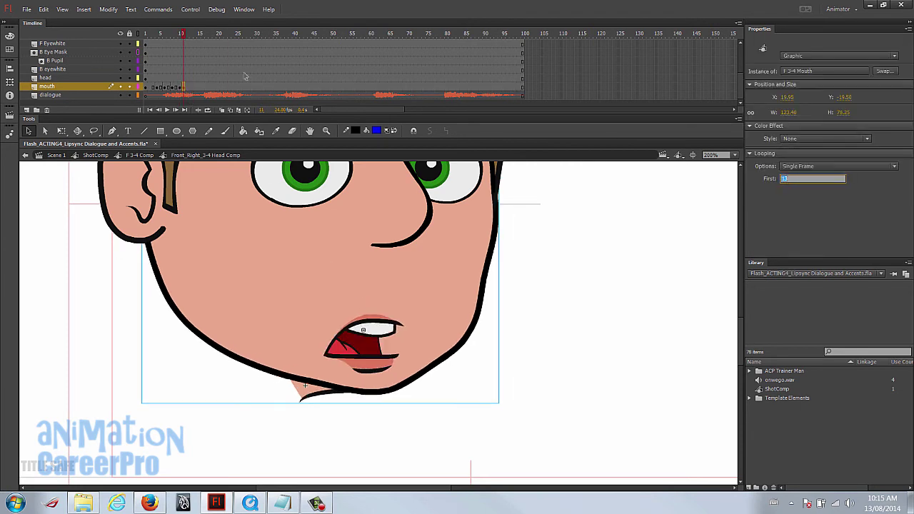
left_click(385, 332)
left_click(788, 180)
type("3")
key("Return")
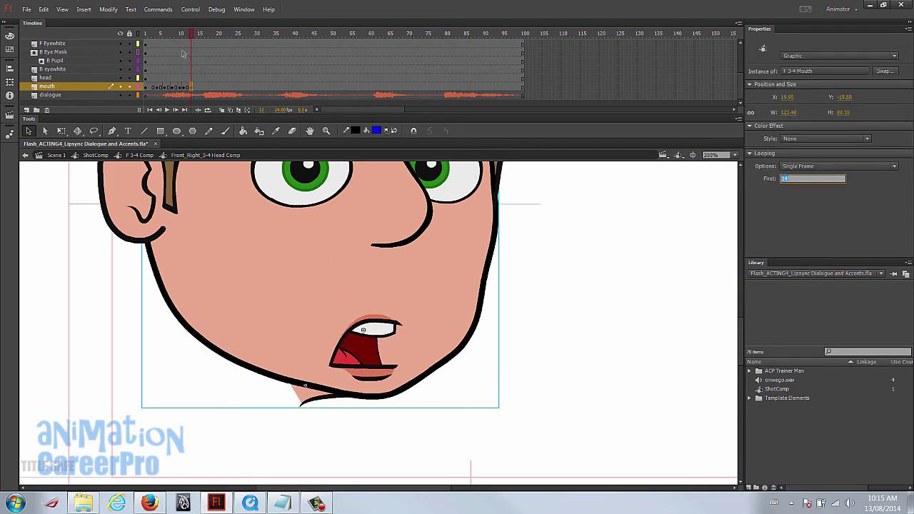
- Step through neighbouring first-frame values for the mouth on frame 13 and choose the clenched-teeth shape
left_click(334, 278)
left_click(384, 345)
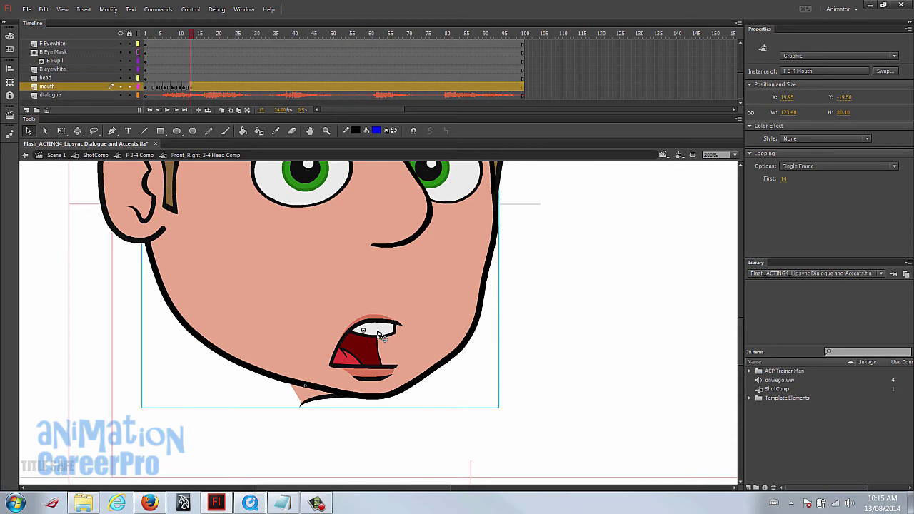
left_click(783, 178)
key("Up")
key("Up")
key("Down")
left_click(193, 37)
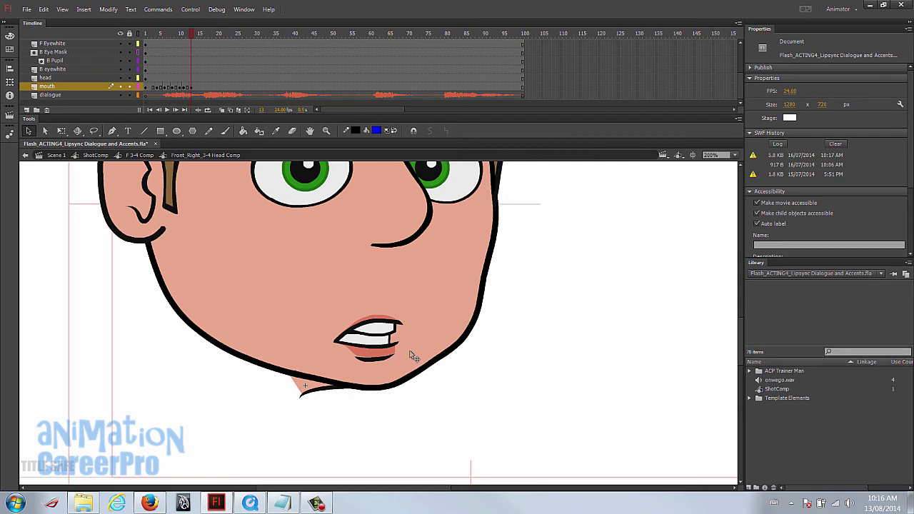
- Play back the lip-sync from frame 1
left_click(155, 38)
mouse_move(155, 38)
left_mouse_down()
mouse_move(196, 38)
mouse_move(147, 38)
left_mouse_up()
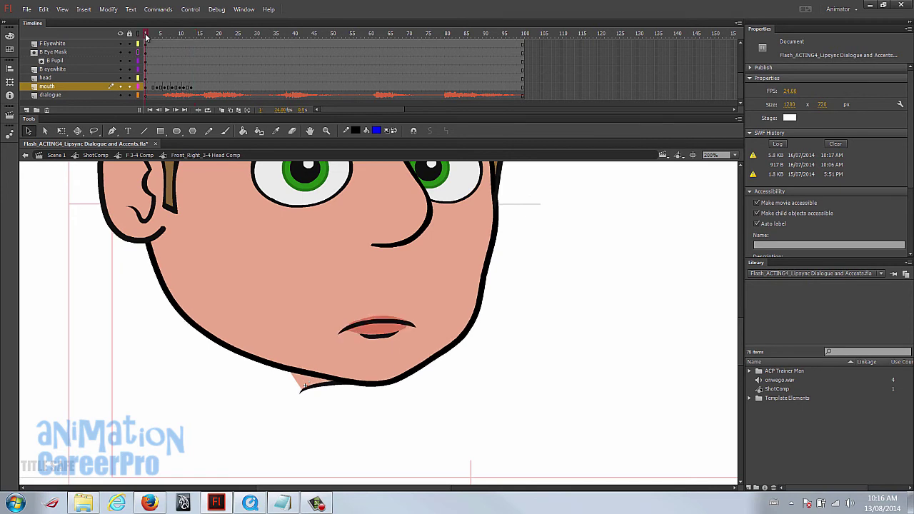
key("Return")
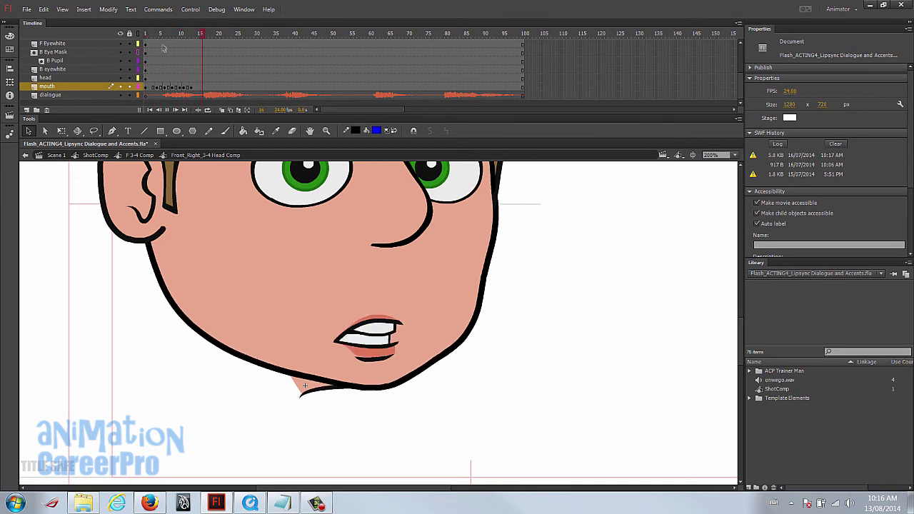
- Insert a keyframe on the mouth layer at frame 16 and set the mouth's first frame to 13
key("z")
key("ctrl+1")
left_click(191, 37)
left_click(379, 366)
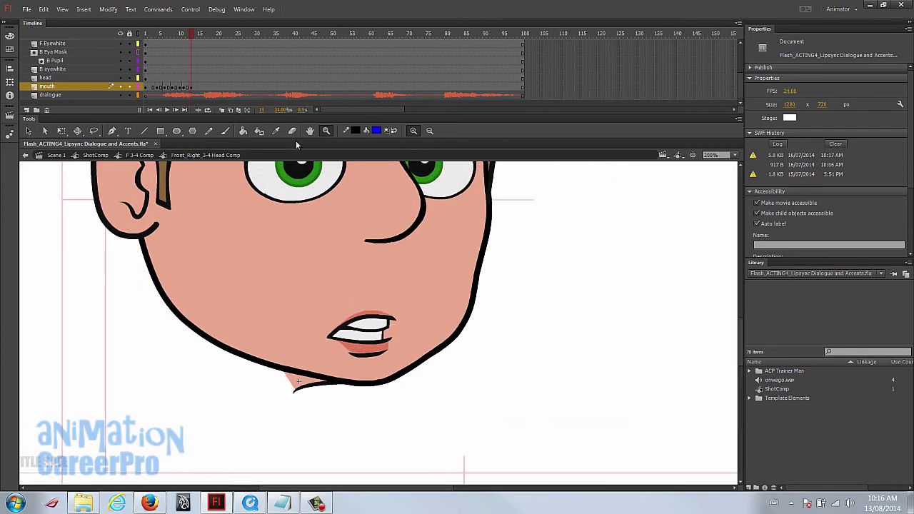
left_click_drag(192, 37, 206, 34)
left_click(204, 87)
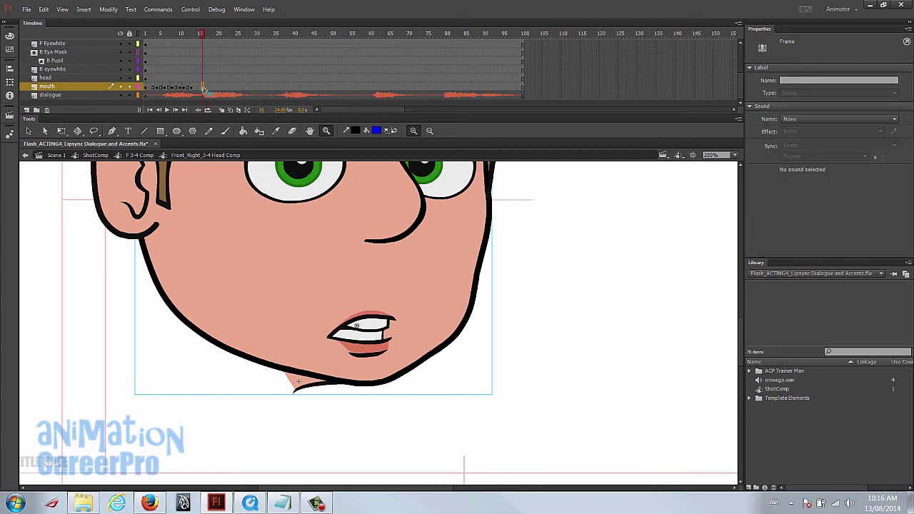
left_click(204, 88)
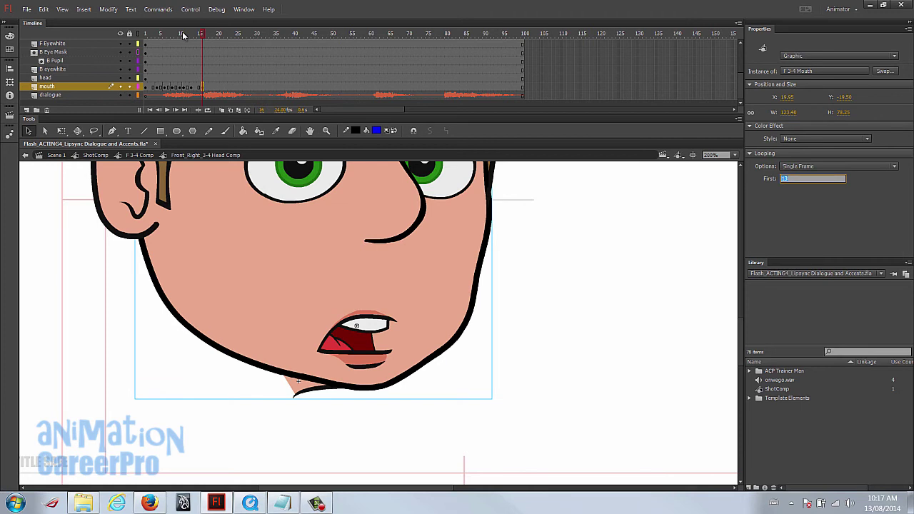
- Insert a keyframe on the mouth layer at frame 18 and set the mouth's first frame to 14
left_click(212, 87)
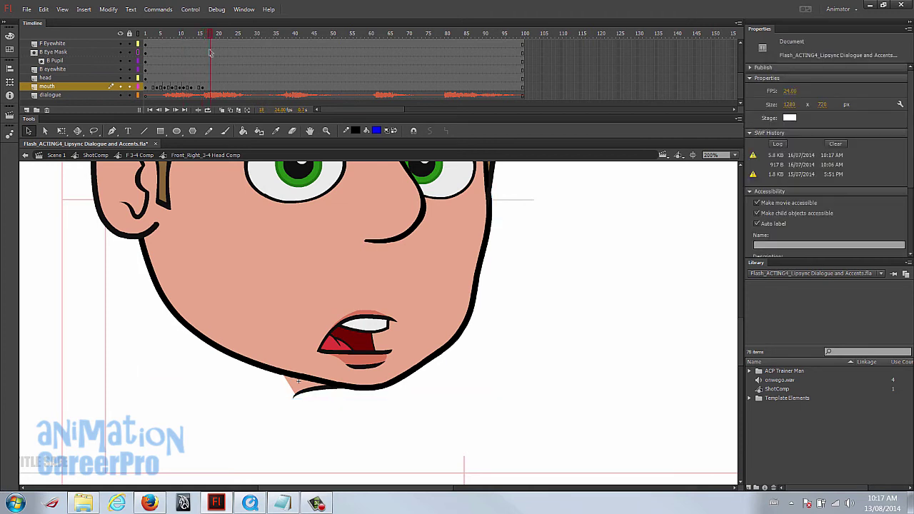
left_click(212, 87)
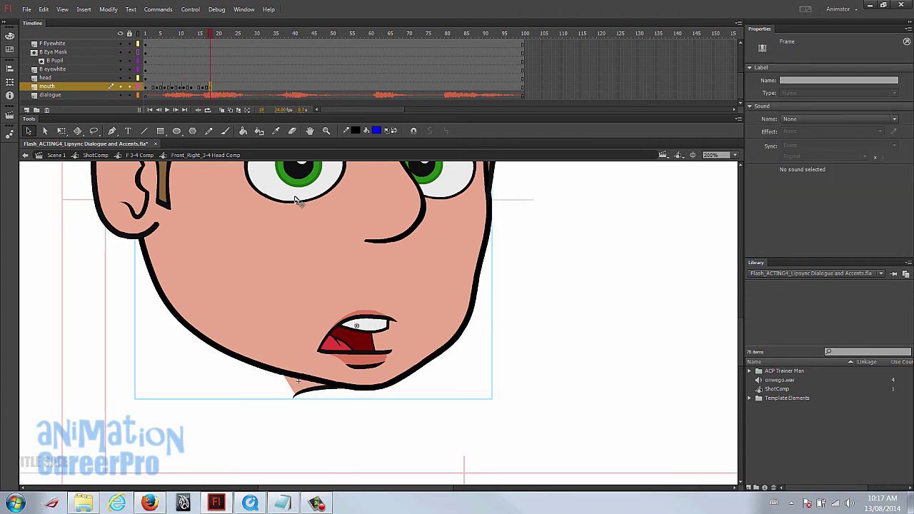
left_click(358, 350)
left_click(786, 180)
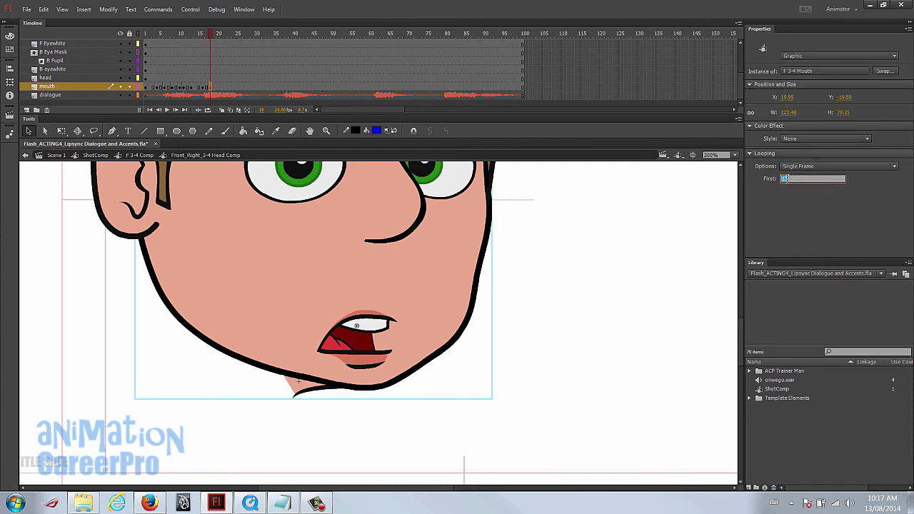
type("14")
key("Return")
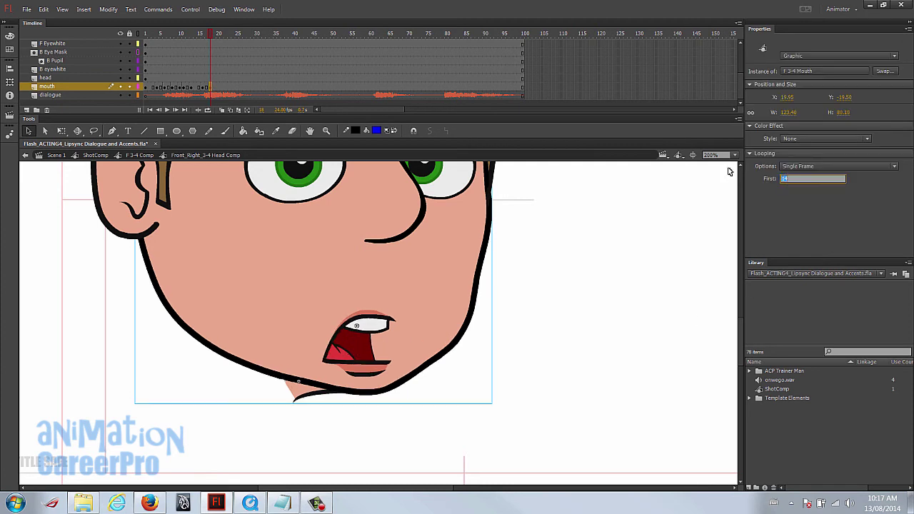
- Insert a keyframe on the mouth layer at frame 20 and set the mouth's first frame to 15
left_click(201, 33)
left_click_drag(200, 34, 219, 33)
left_click(221, 90)
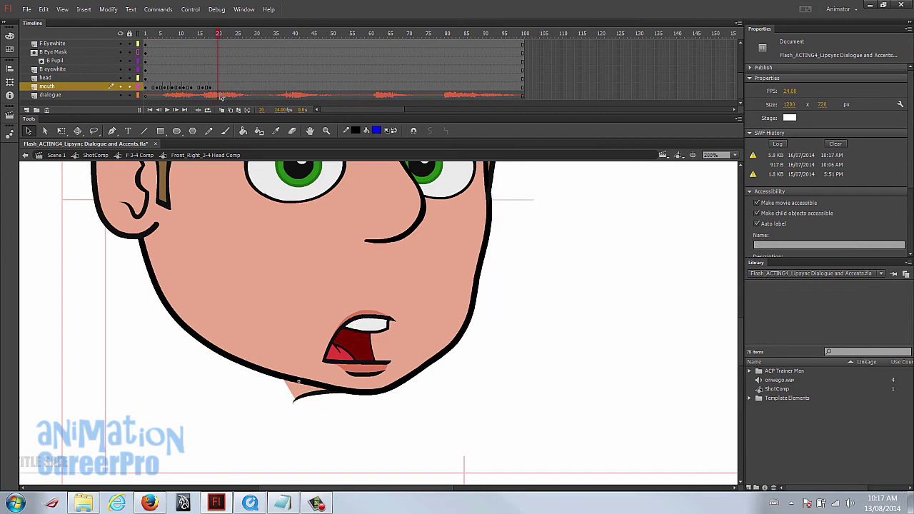
left_click(221, 87)
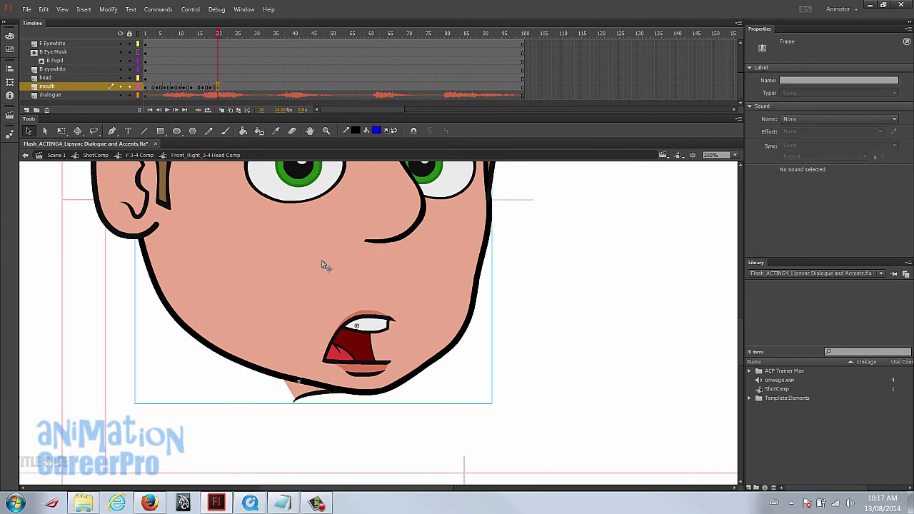
left_click(345, 310)
left_click(793, 178)
type("15")
key("Return")
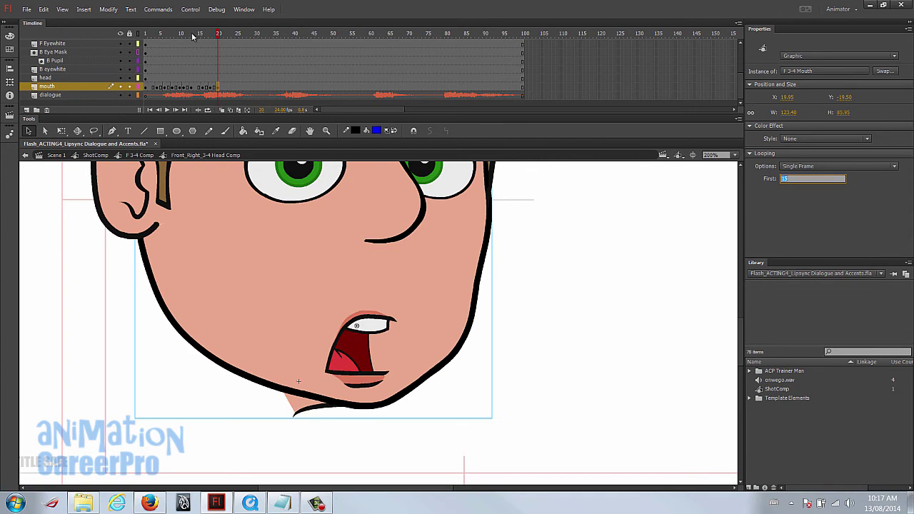
- Insert a keyframe on the mouth layer at frame 22 and set the mouth's first frame to 14
left_click(196, 34)
left_click_drag(207, 33, 226, 33)
left_click(227, 87)
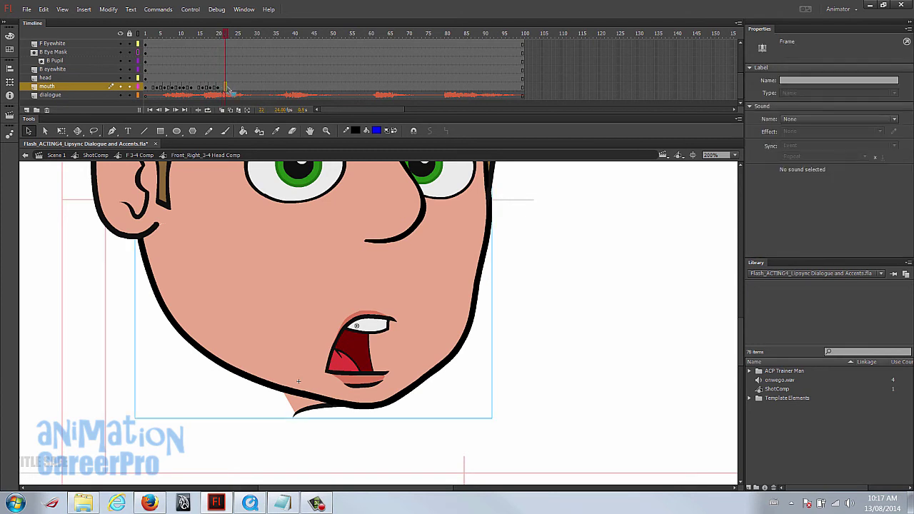
left_click(378, 362)
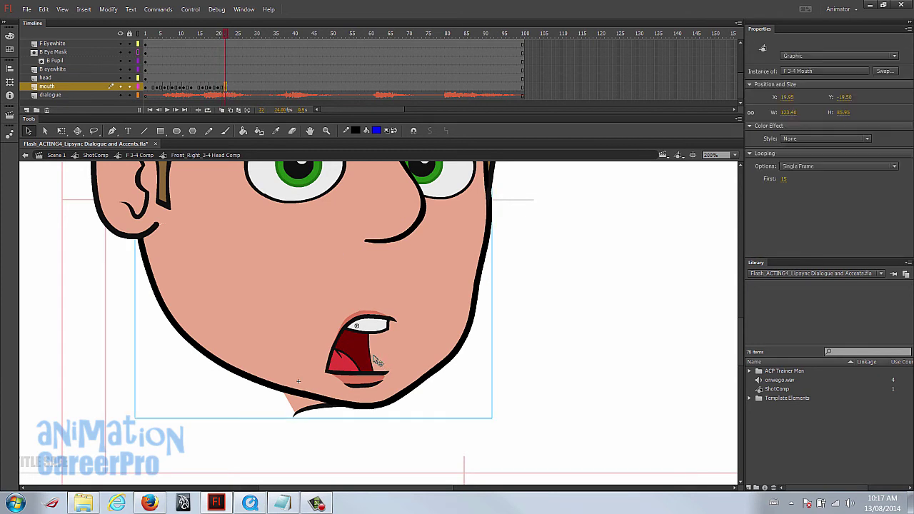
left_click(784, 179)
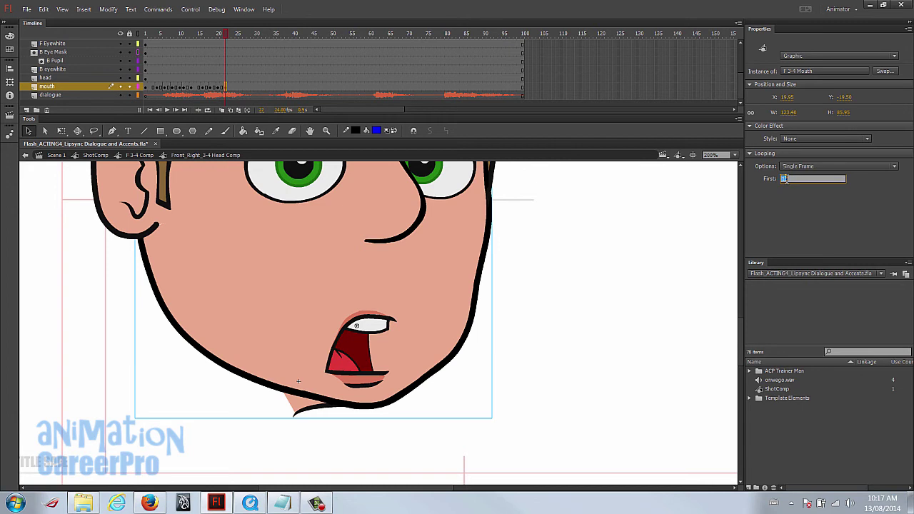
type("14")
key("Return")
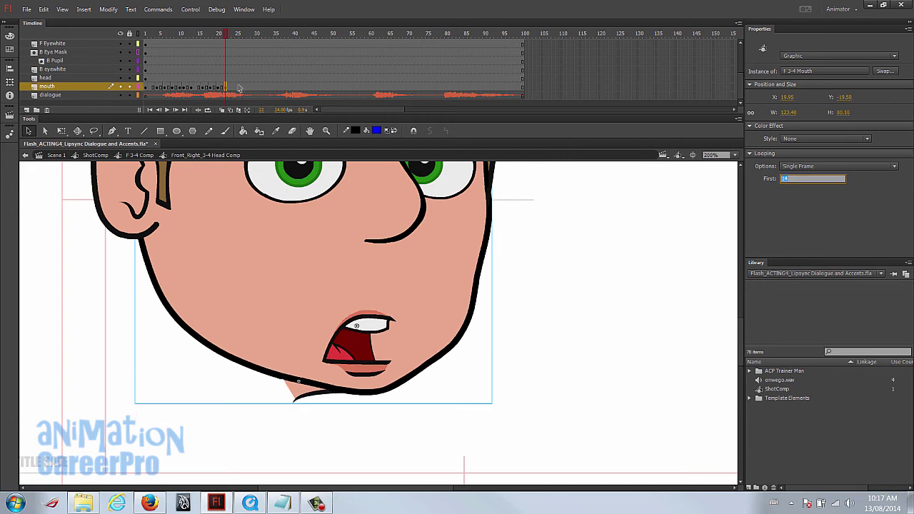
- Insert a keyframe on the mouth layer at frame 24 and set the mouth's first frame to 12
left_click_drag(226, 33, 233, 33)
left_click(366, 340)
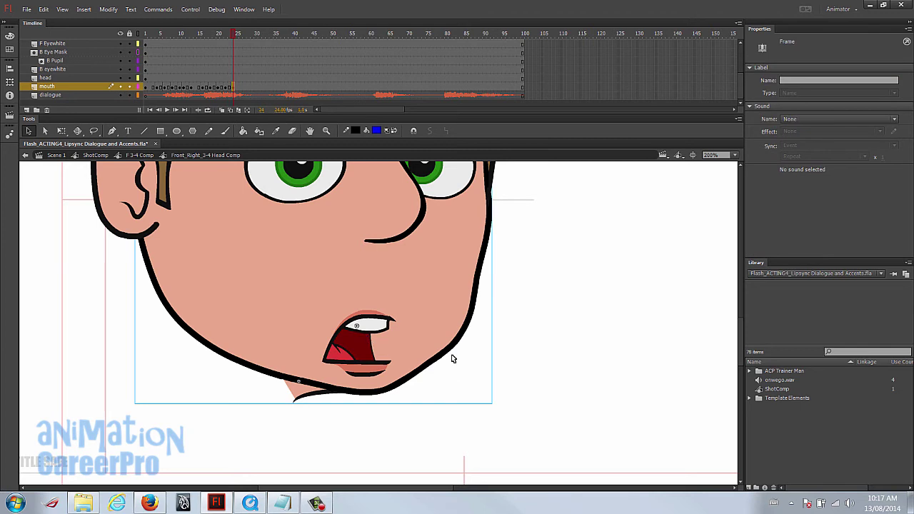
left_click(785, 180)
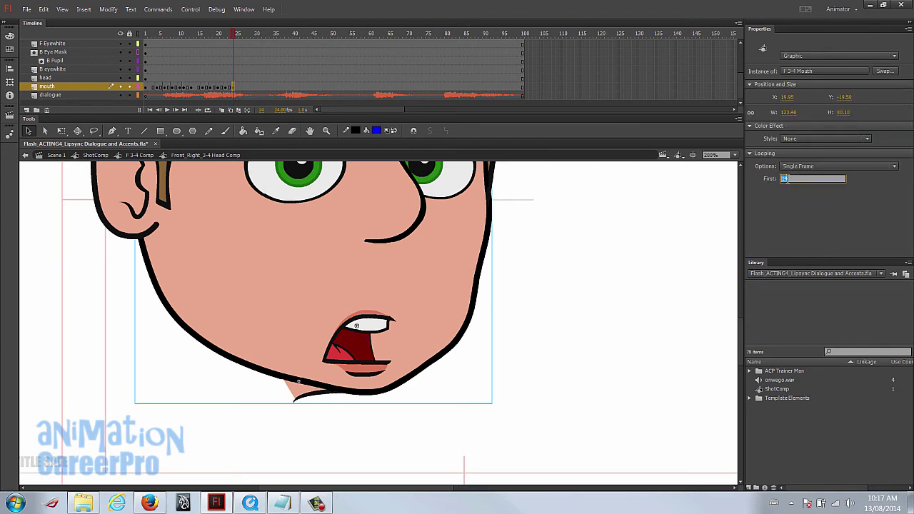
type("12")
key("Return")
- Scrub through the dialogue and play back the lip-sync from the start to check the mouth timing
mouse_move(215, 33)
left_mouse_down()
mouse_move(200, 34)
mouse_move(284, 43)
left_mouse_up()
left_click(201, 34)
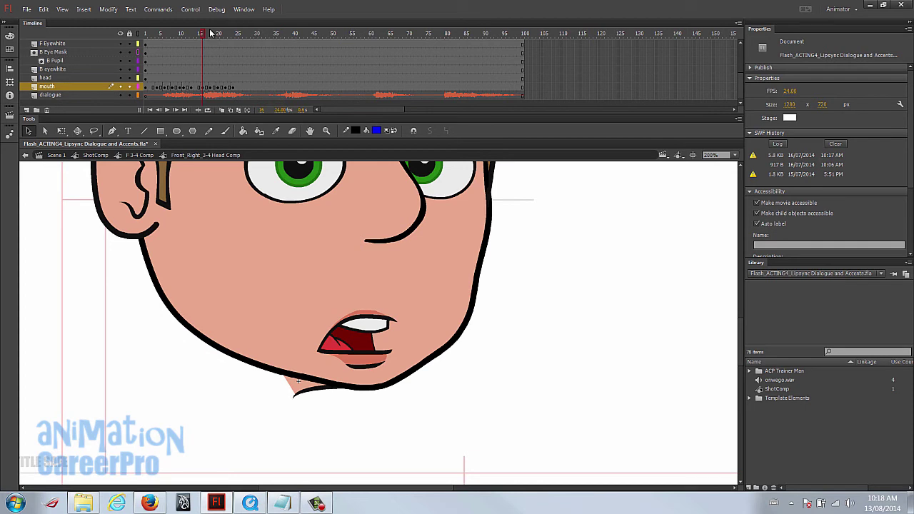
left_click(147, 33)
key("Return")
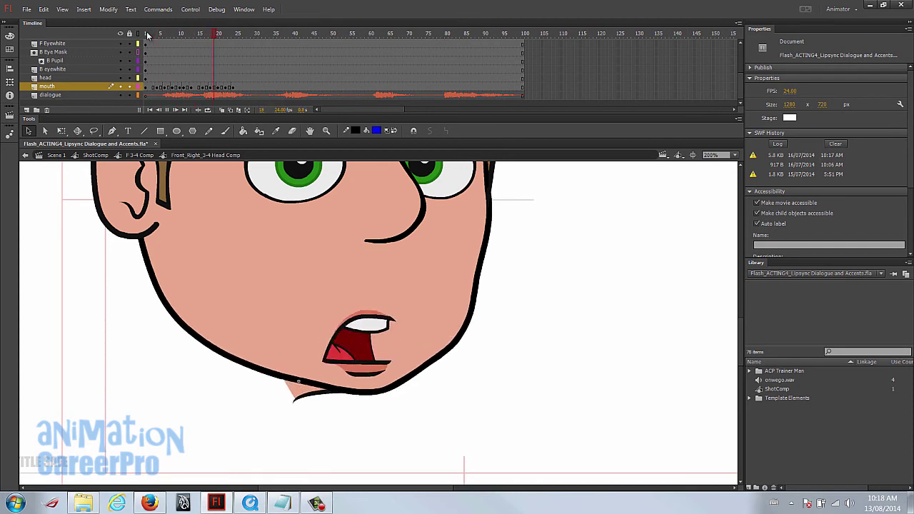
left_click(154, 34)
key("Return")
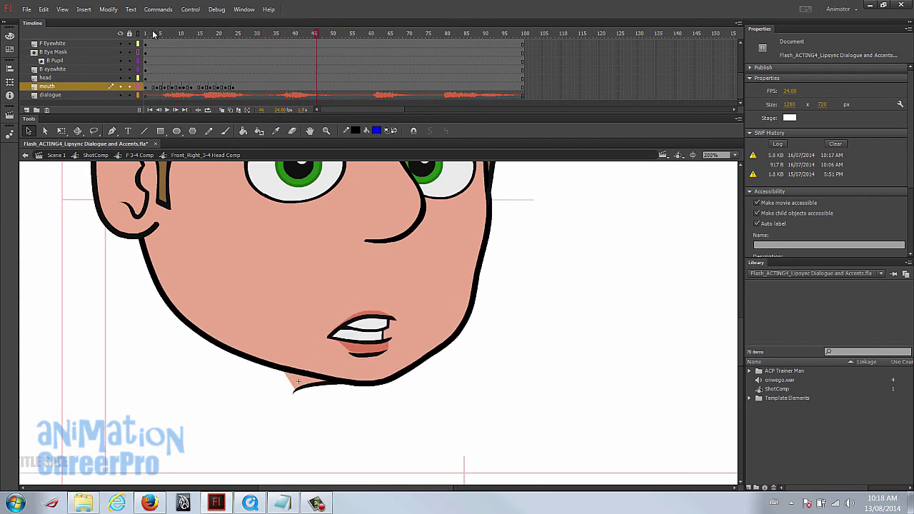
left_click(231, 34)
key("Return")
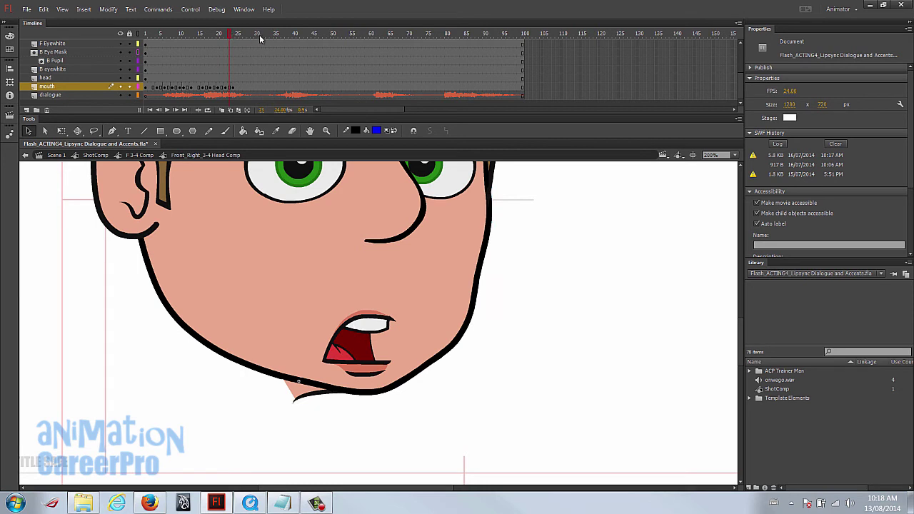
- Insert a keyframe on the mouth layer at frame 27 and close the mouth by setting its first frame to 11
left_click(236, 34)
left_click(238, 34)
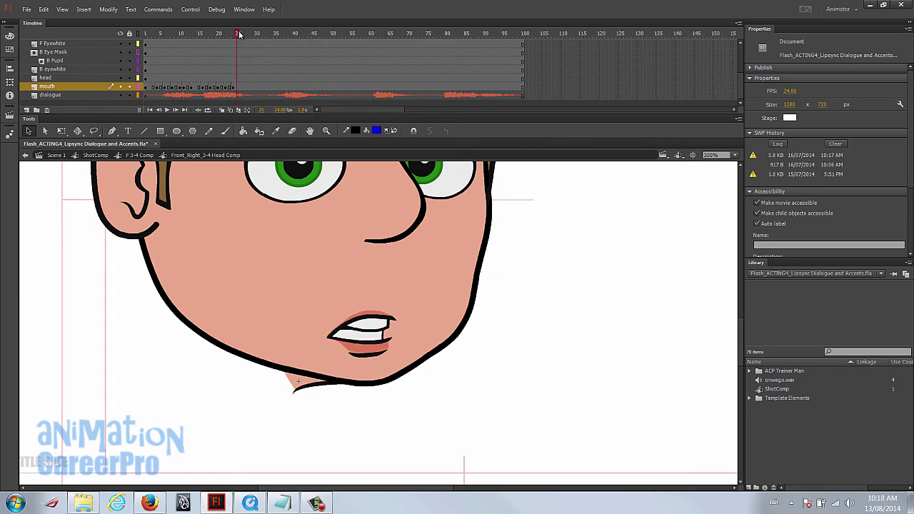
left_click(245, 90)
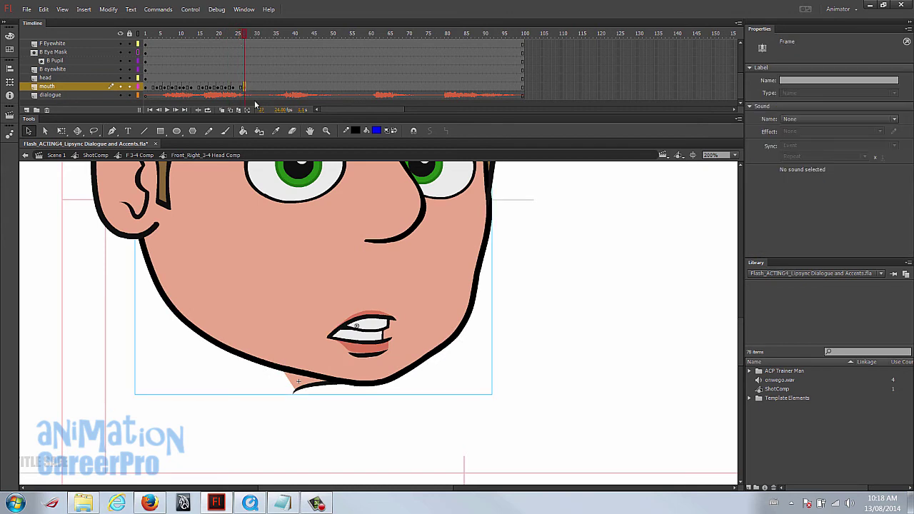
left_click(373, 336)
- Insert a keyframe on the mouth layer at frame 34 and set the mouth's first frame to 12
mouse_move(260, 33)
left_mouse_down()
mouse_move(281, 33)
mouse_move(271, 42)
left_mouse_up()
left_click(271, 90)
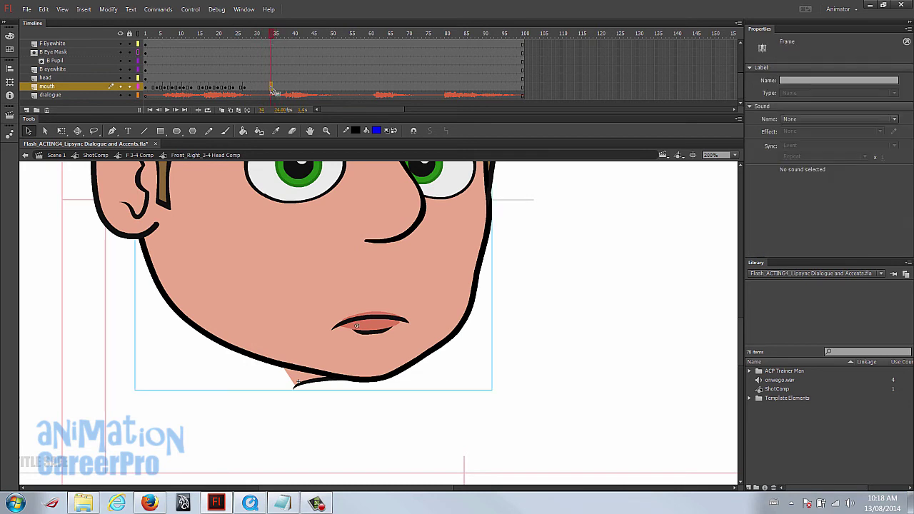
left_click(386, 325)
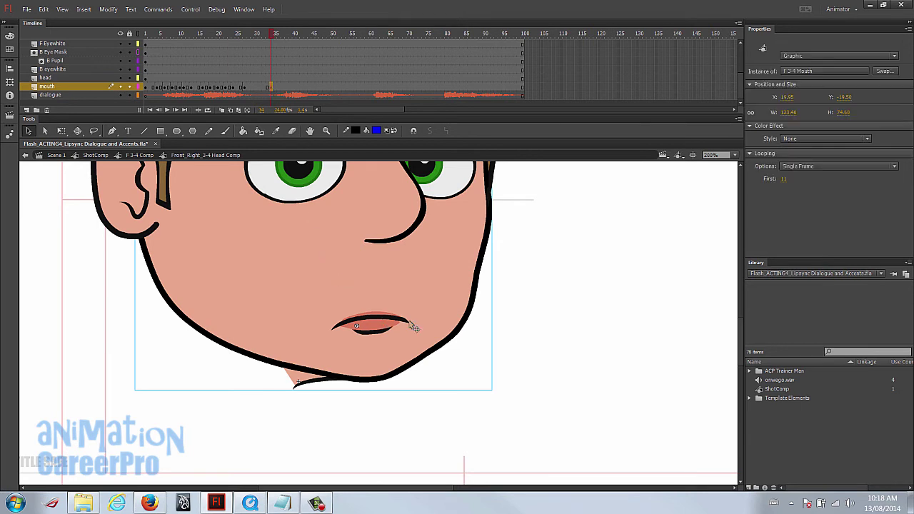
left_click(784, 179)
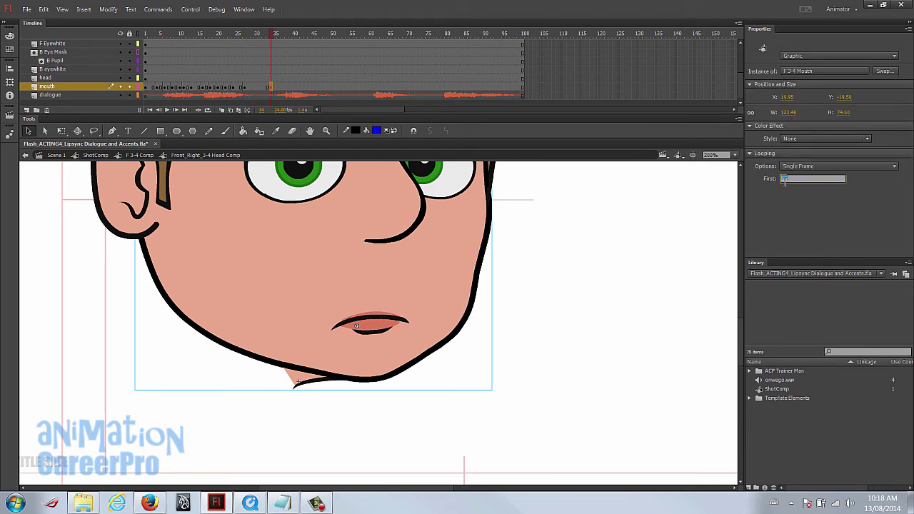
type("12")
key("Return")
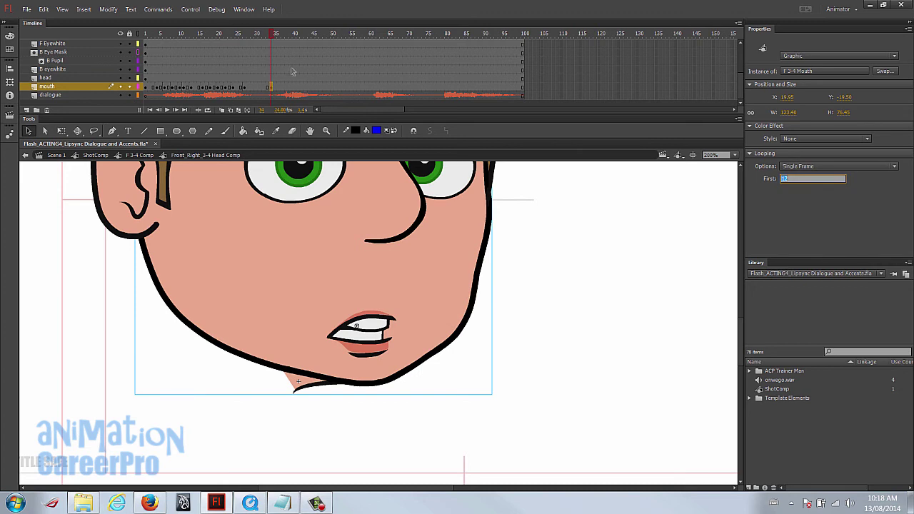
- Insert a keyframe on the mouth layer at frame 36 and set the mouth's first frame to 13
left_click(282, 89)
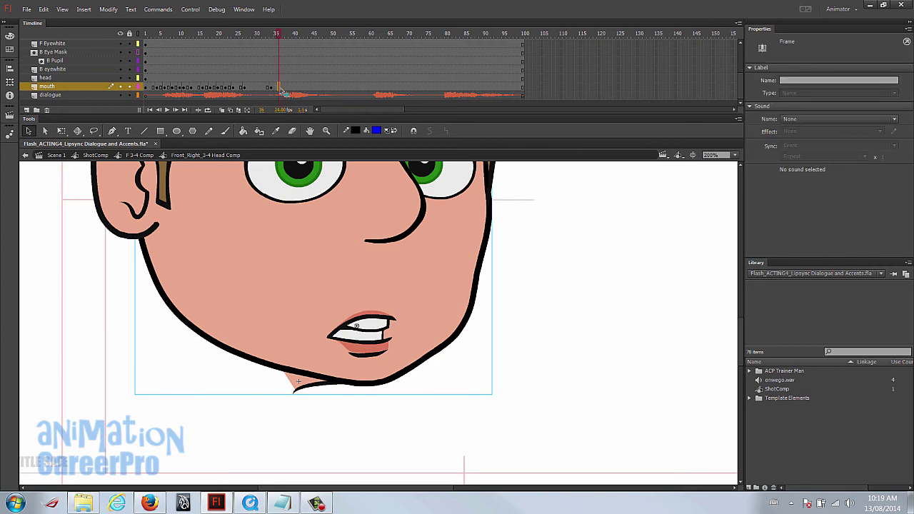
key("F6")
left_click(786, 180)
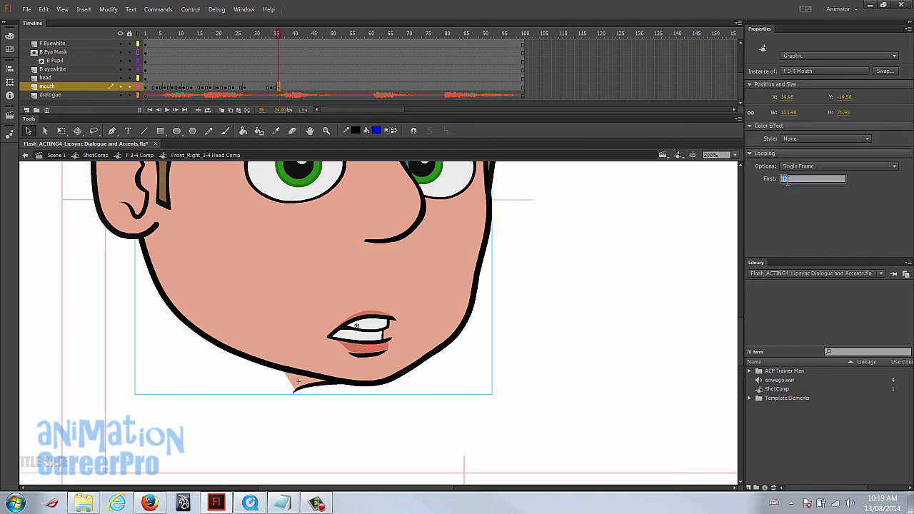
type("13")
key("Return")
- Insert a keyframe on the mouth layer at frame 38 and set the mouth's first frame to 14
left_click(286, 89)
key("F6")
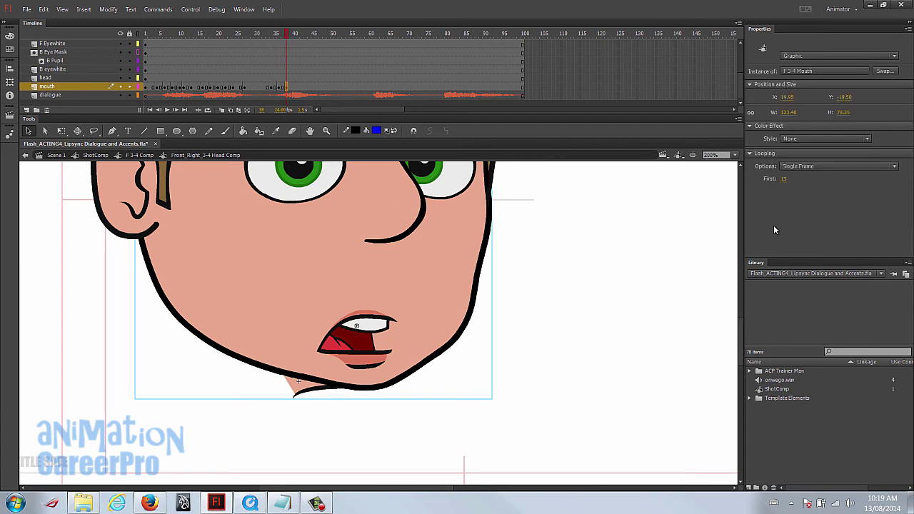
left_click(785, 179)
type("14")
key("Return")
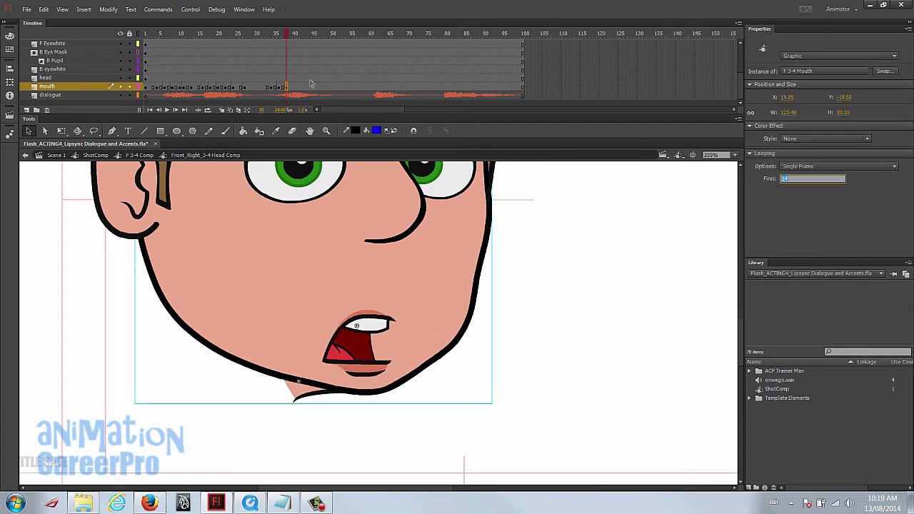
- Insert a keyframe on the mouth layer at frame 40 and set the mouth's first frame to 15
left_click(288, 34)
left_click_drag(288, 34, 310, 37)
left_click(286, 33)
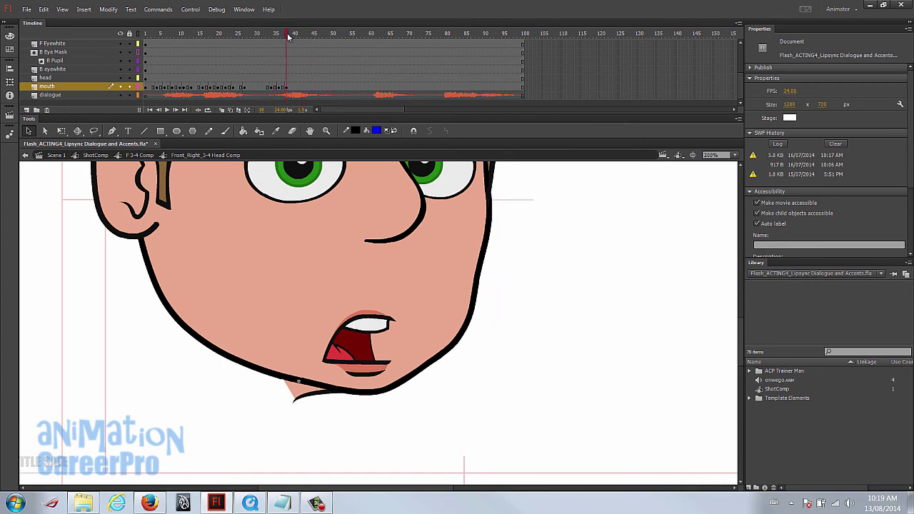
left_click(295, 87)
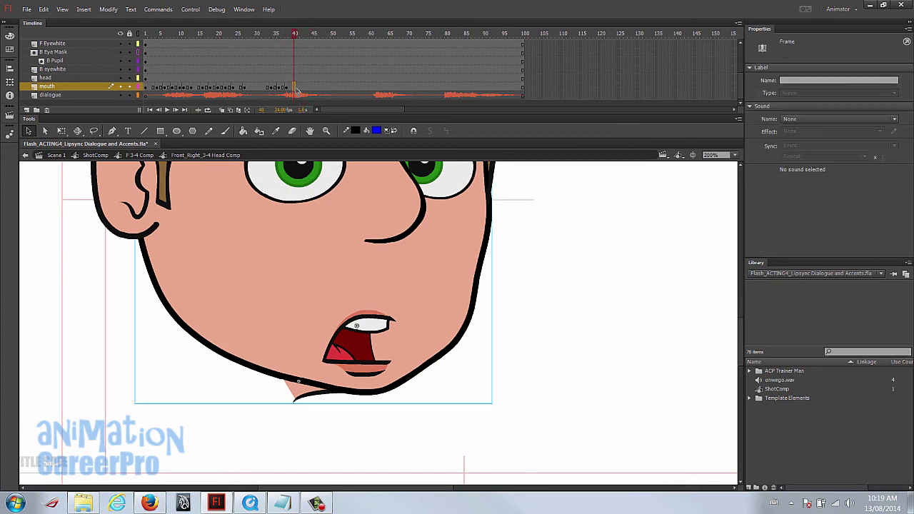
left_click(298, 89)
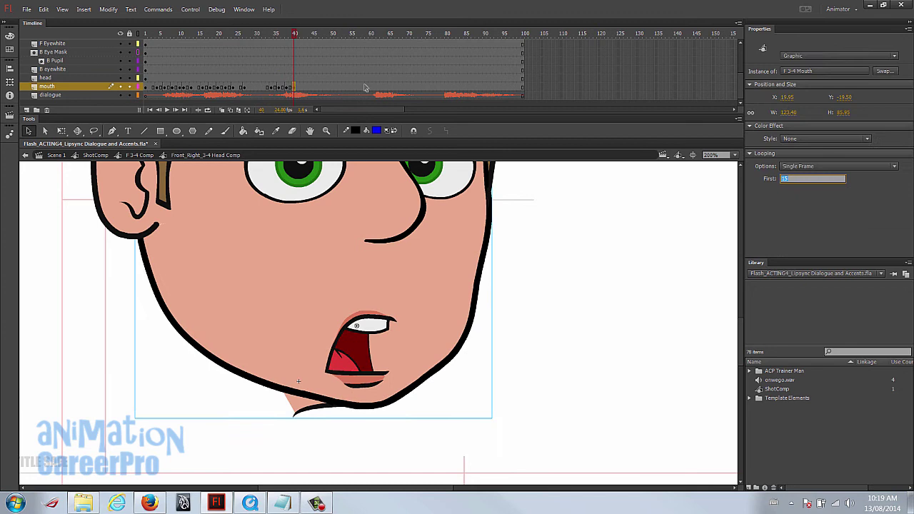
- Insert a keyframe on the mouth layer at frame 42 and switch the mouth to the clenched-teeth shape
left_click_drag(265, 35, 305, 37)
left_click(266, 34)
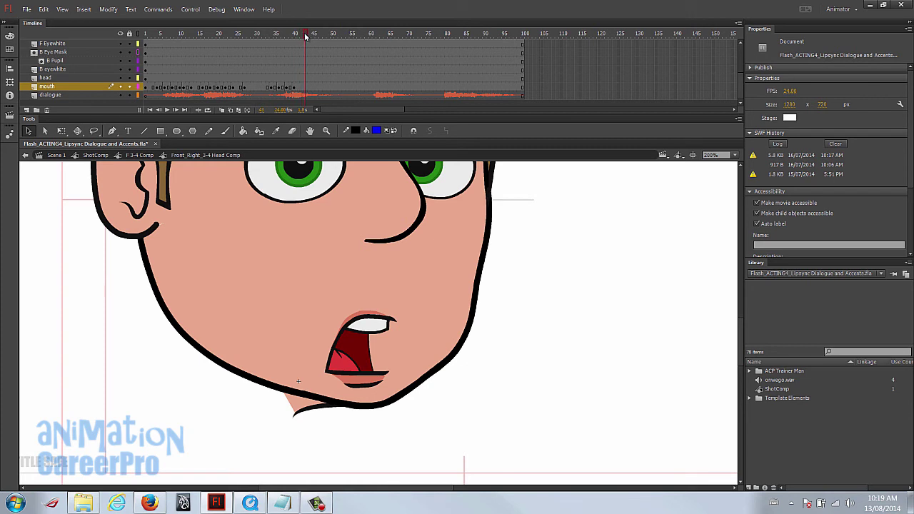
left_click(303, 87)
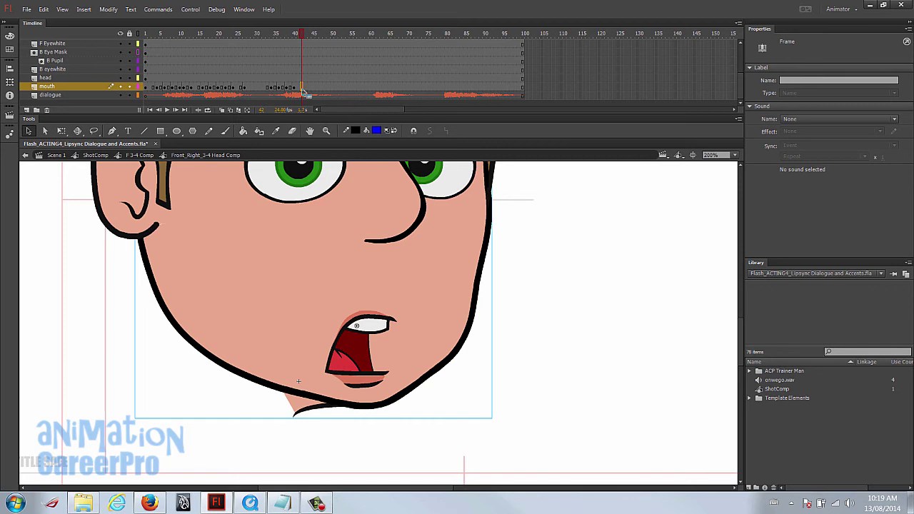
key("F6")
left_click(378, 324)
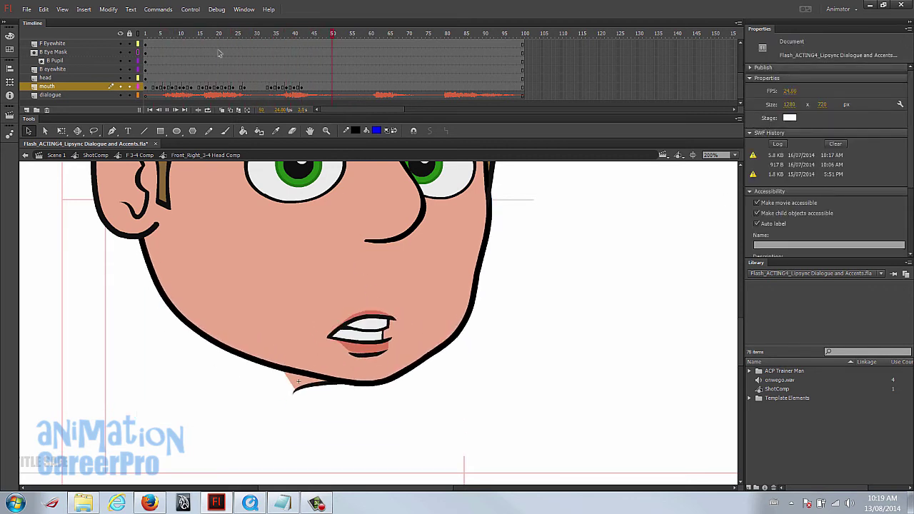
- Insert a keyframe on the mouth layer at frame 41 and set the mouth's first frame to 14
left_click_drag(255, 34, 295, 45)
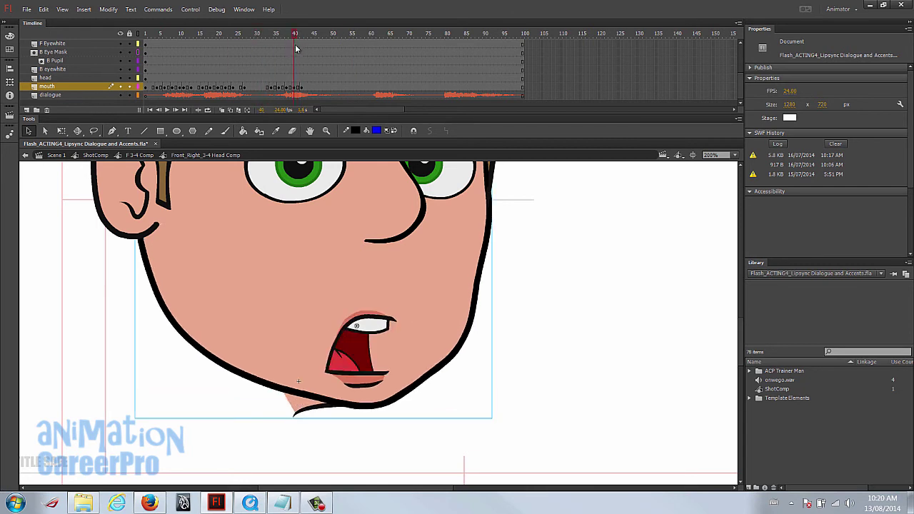
left_click(389, 314)
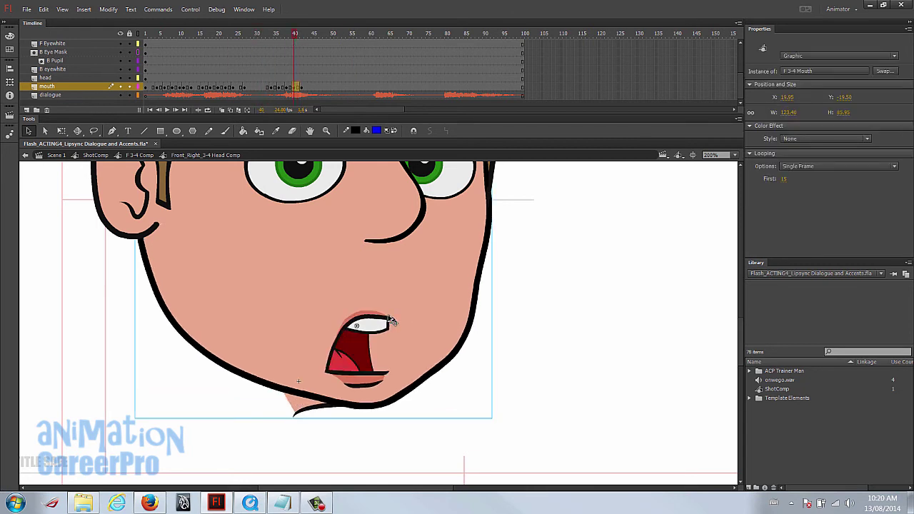
left_click(300, 94)
left_click(373, 352)
left_click(785, 179)
type("13")
key("Return")
type("14")
key("Return")
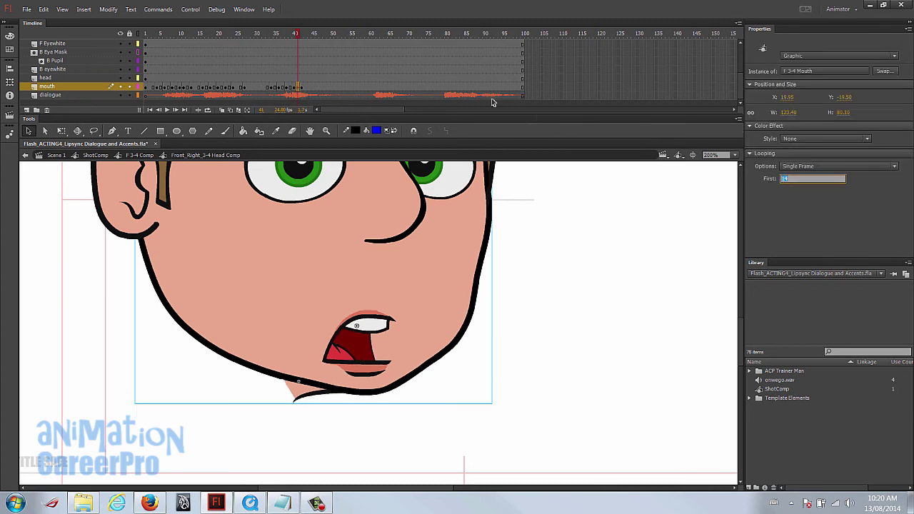
- Play the animation from its beginning to check the mouth shapes against the dialogue
mouse_move(297, 37)
left_mouse_down()
mouse_move(268, 35)
mouse_move(323, 37)
left_mouse_up()
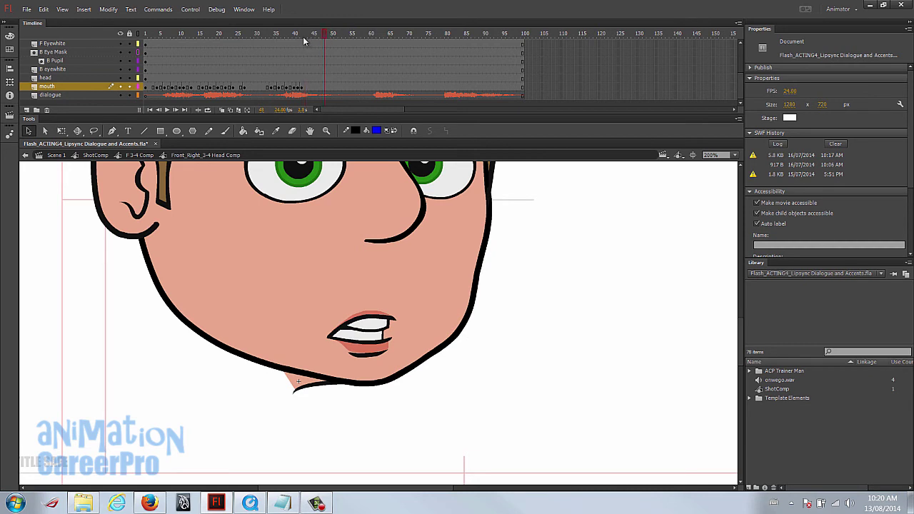
left_click(269, 36)
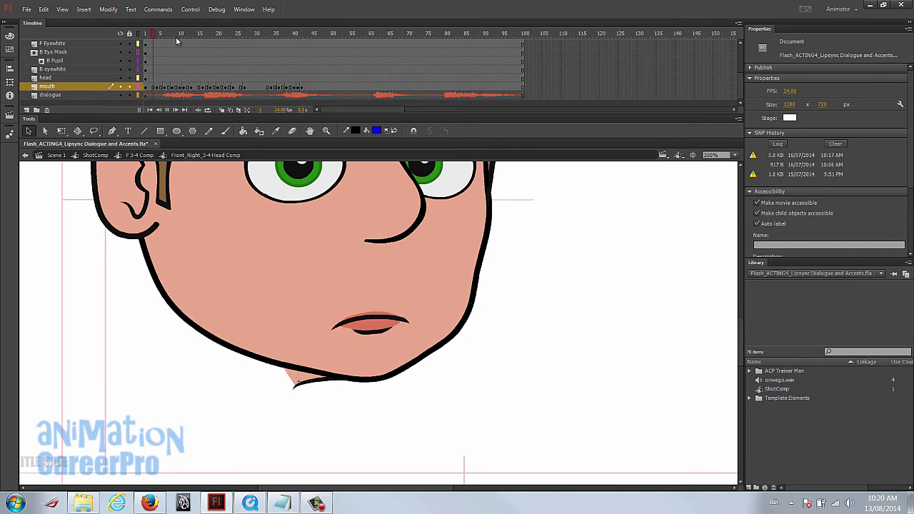
key("period")
key("period")
key("period")
key("period")
key("Return")
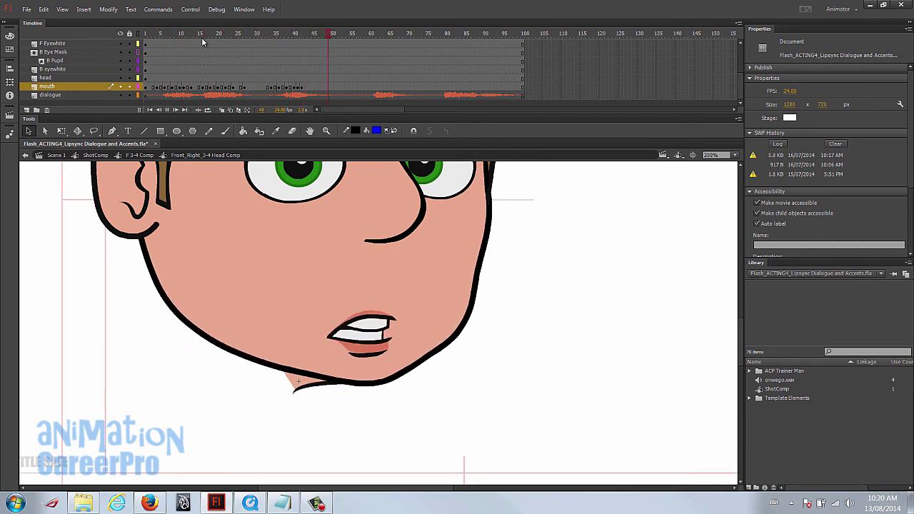
- Insert a keyframe on the mouth layer at frame 47, set the mouth's first frame to 11 and play on from there
left_click(299, 33)
left_click_drag(300, 33, 314, 35)
left_click(322, 88)
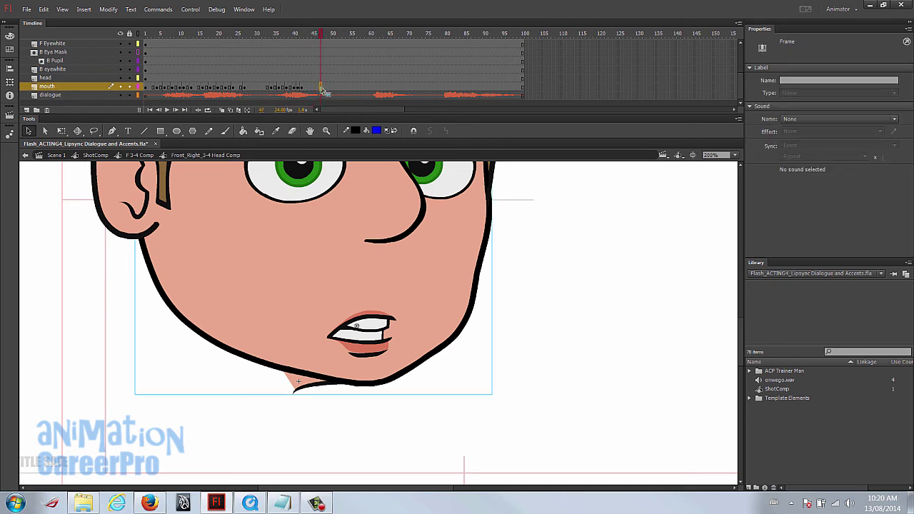
left_click(371, 325)
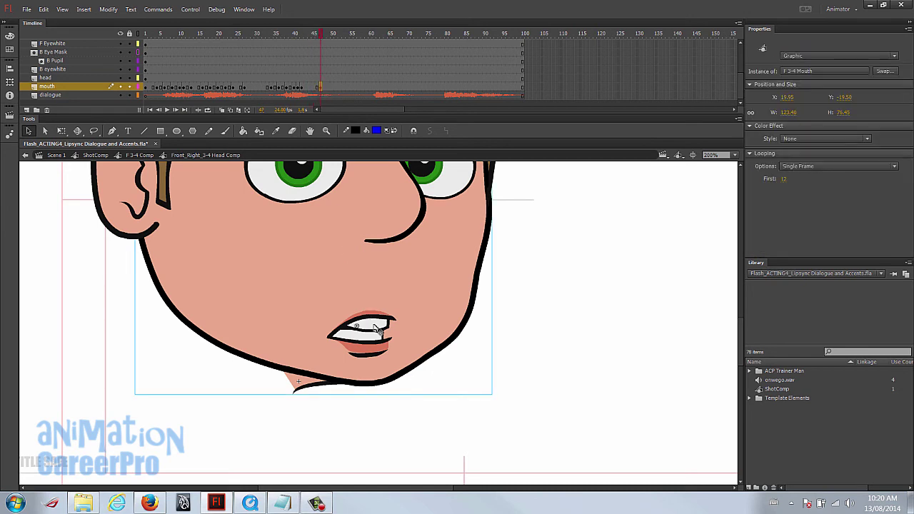
left_click(783, 179)
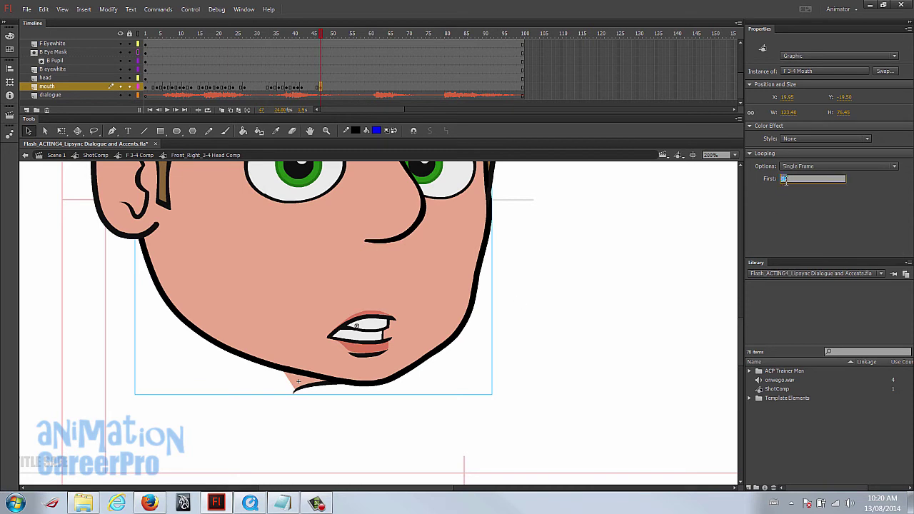
key("Down")
key("Down")
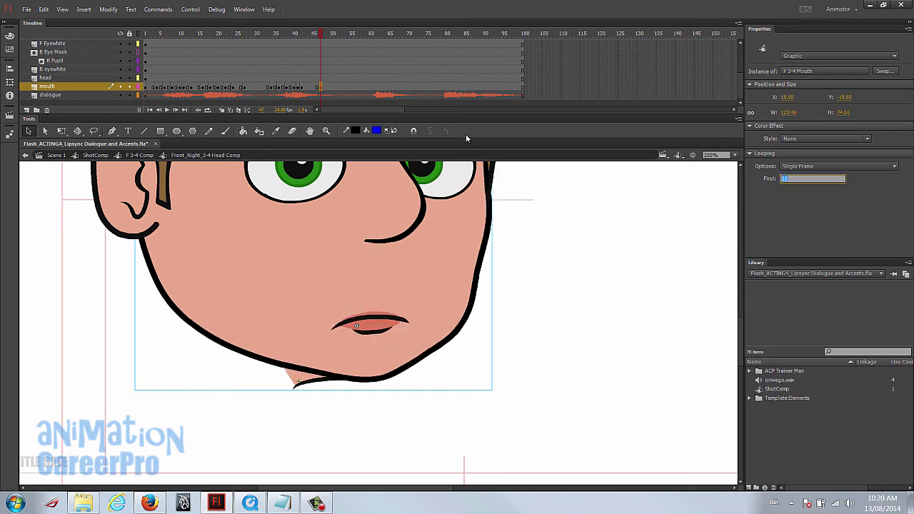
key("Return")
key("Return")
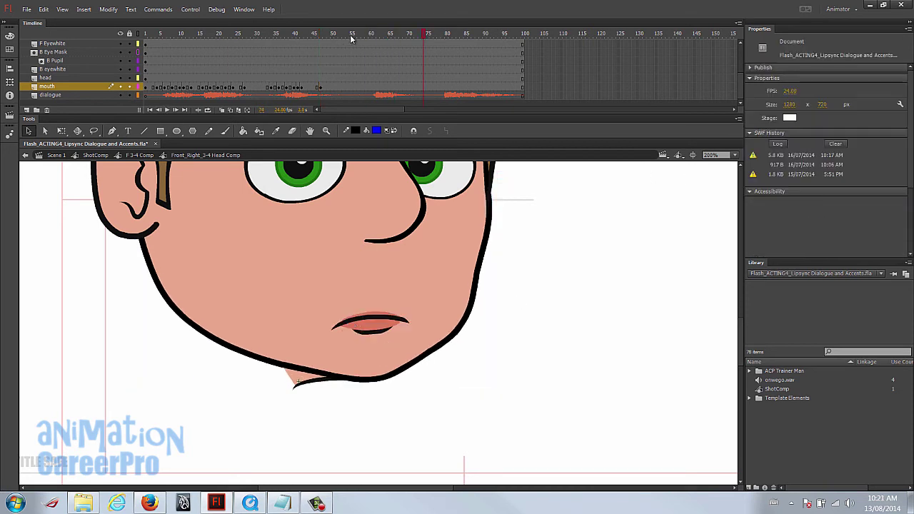
- Insert a keyframe on the mouth layer at frame 59 and set the mouth's first frame to 13
left_click(352, 36)
left_click(367, 86)
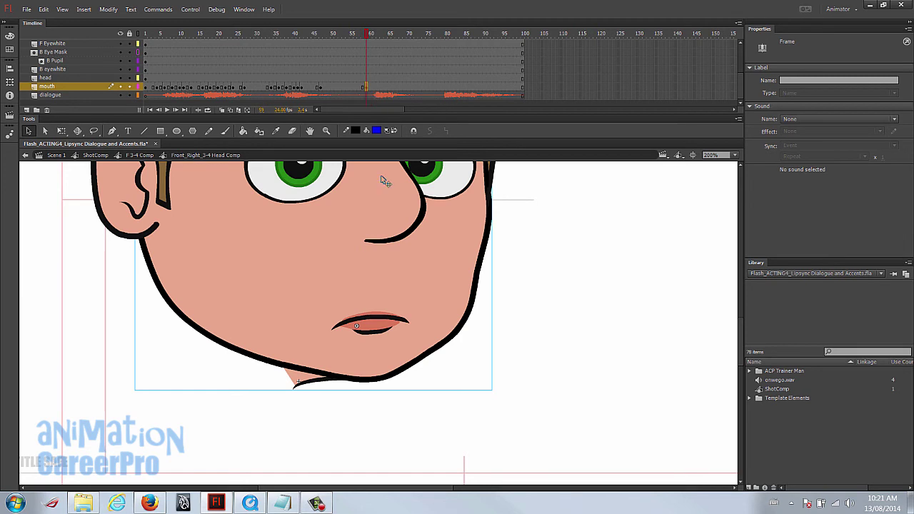
left_click(391, 305)
left_click(783, 178)
key("Up")
key("Up")
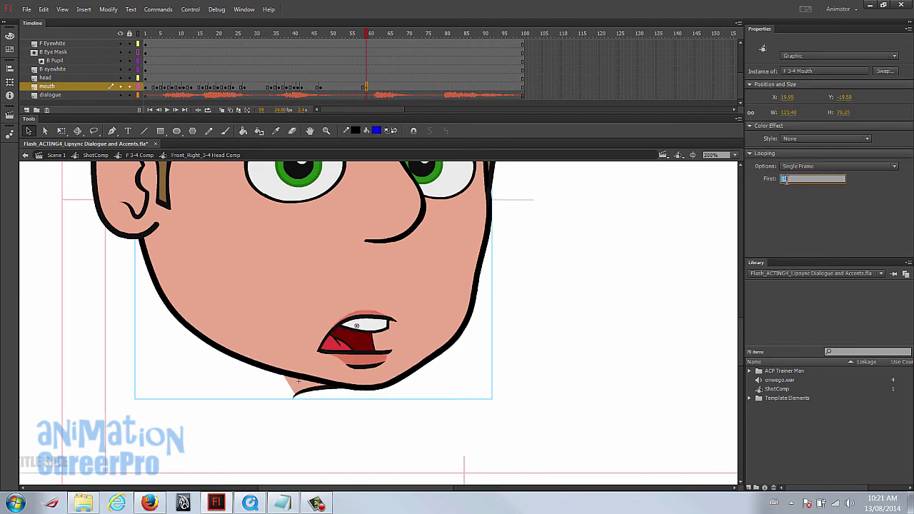
- Insert a keyframe on the mouth layer at frame 61 and set the mouth's first frame to 19
left_click(366, 37)
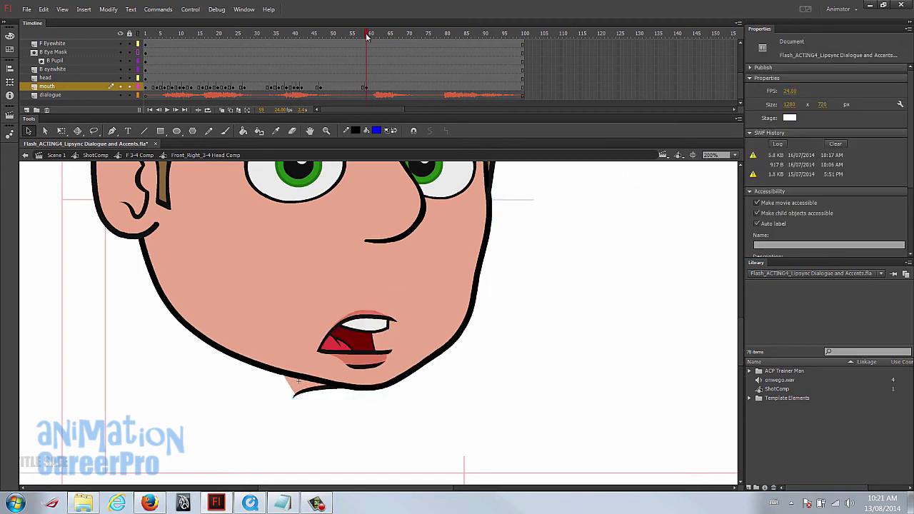
left_click(374, 87)
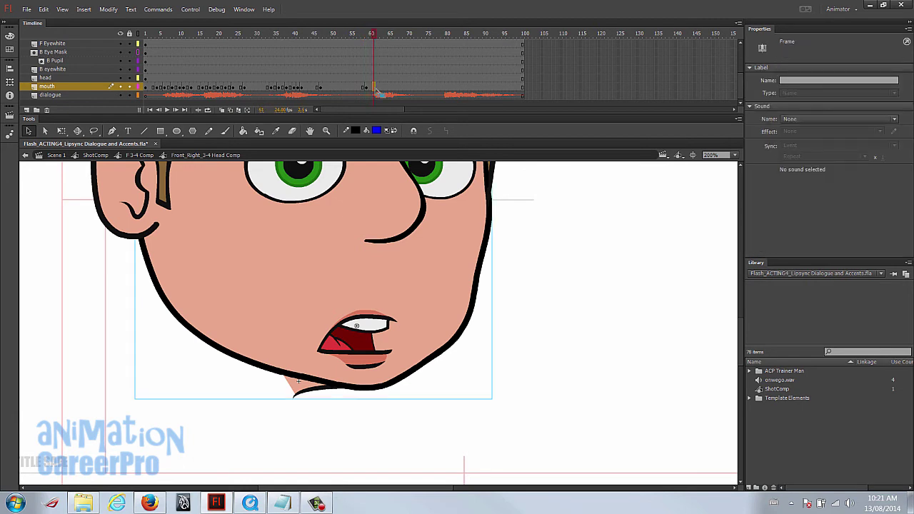
left_click(389, 326)
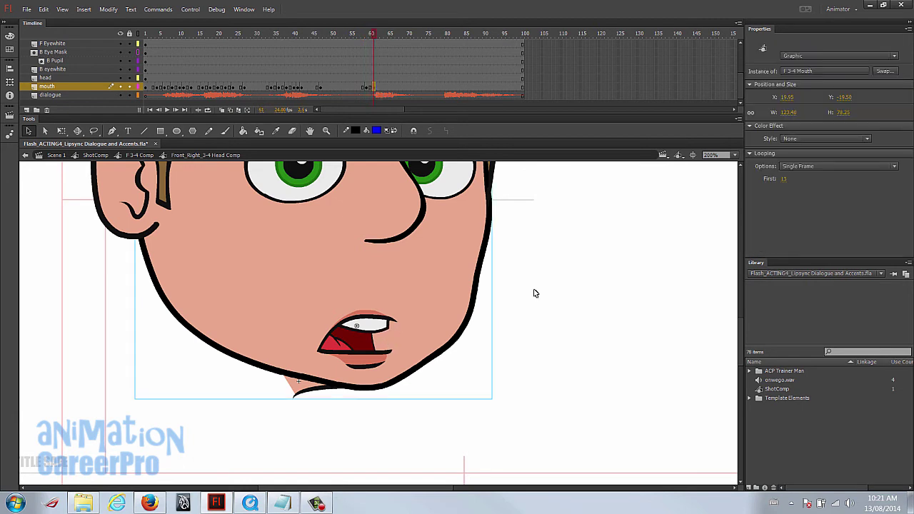
left_click(784, 178)
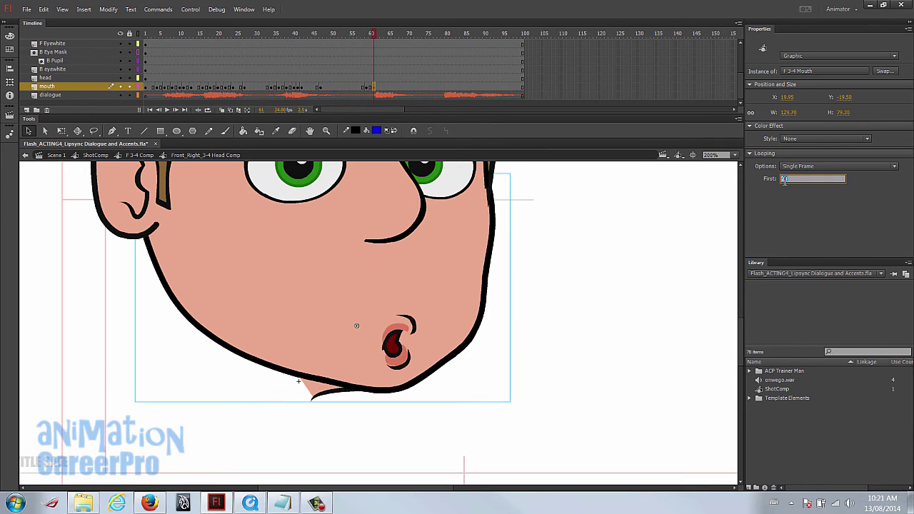
type("19")
key("Return")
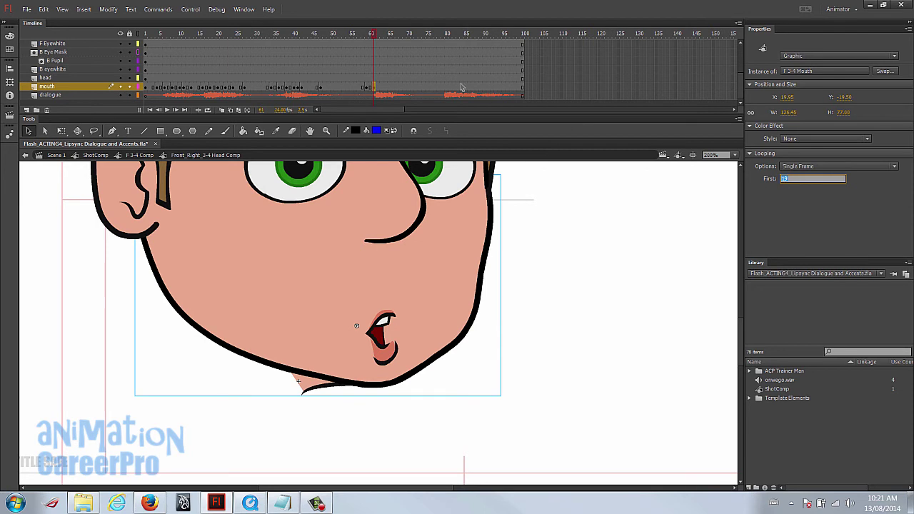
- Try 20 as the mouth's first frame at frame 61 and return it to 19
left_click(371, 35)
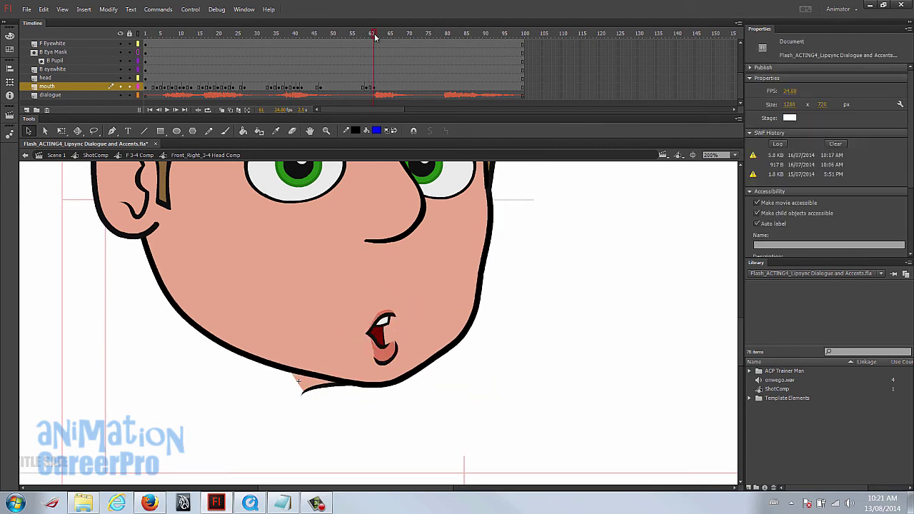
left_click_drag(373, 36, 373, 36)
left_click(404, 319)
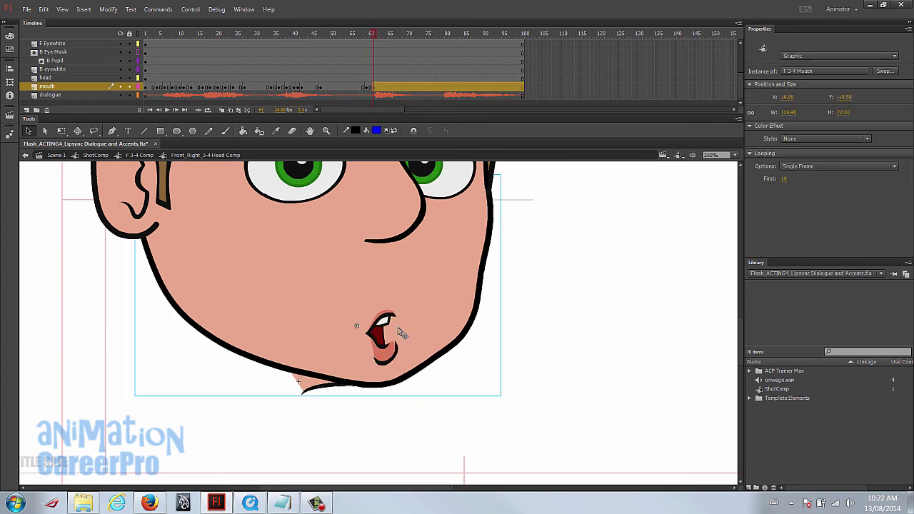
left_click(784, 180)
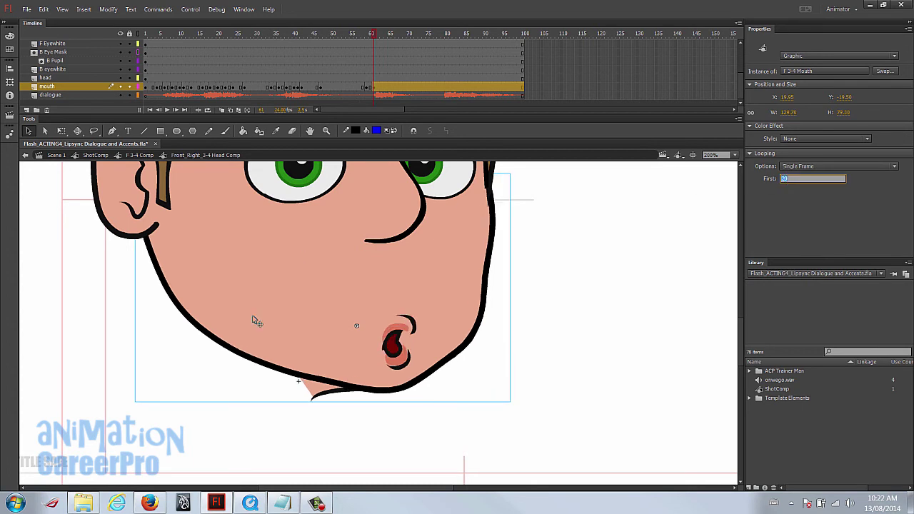
key("period")
key("period")
key("period")
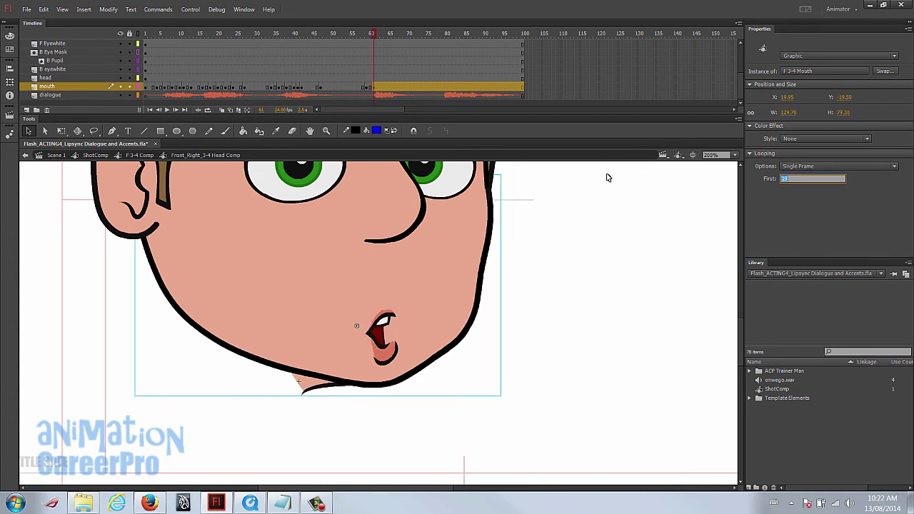
- Insert mouth keyframes at frame 64 with first frame 13 and at frame 66 with first frame 12, and scrub through them
left_click_drag(363, 34, 418, 35)
left_click(393, 88)
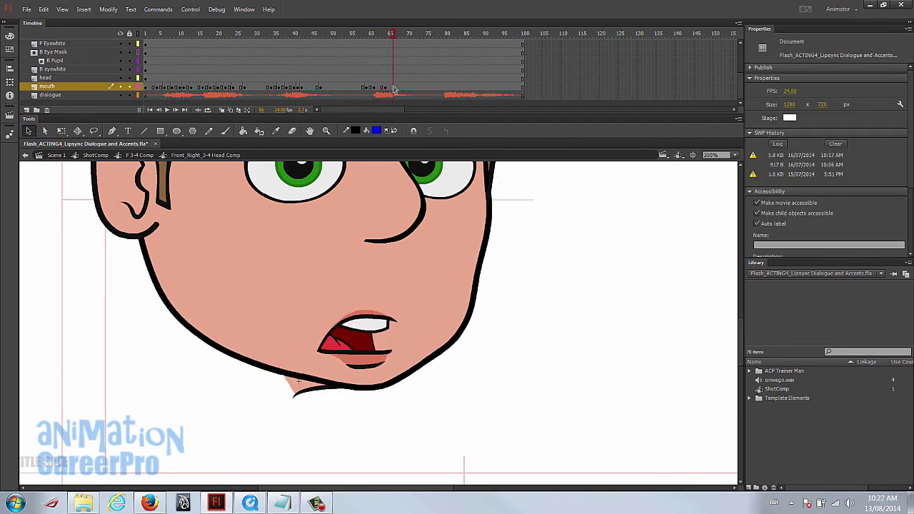
left_click(387, 324)
left_click(789, 178)
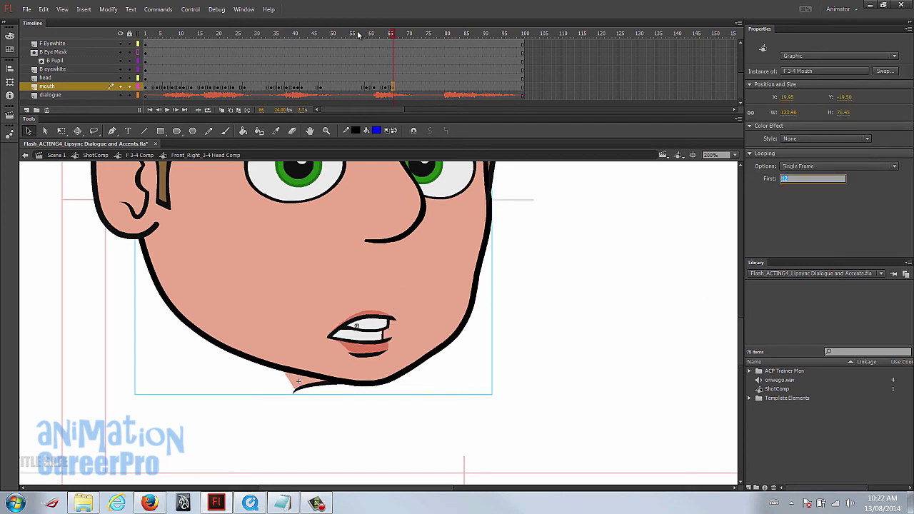
left_click_drag(355, 35, 392, 42)
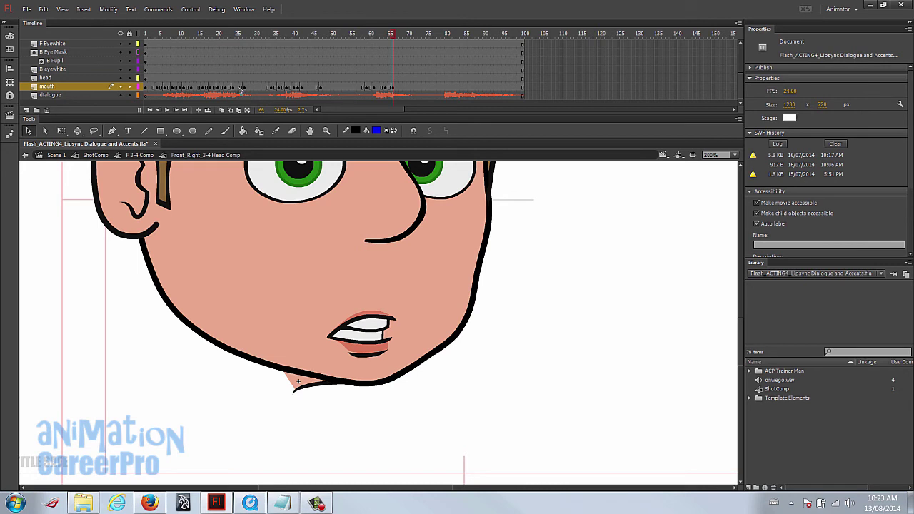
- Insert a keyframe on the mouth layer at frame 79 and set the mouth's first frame to 13
left_click_drag(366, 31, 447, 41)
left_click(443, 88)
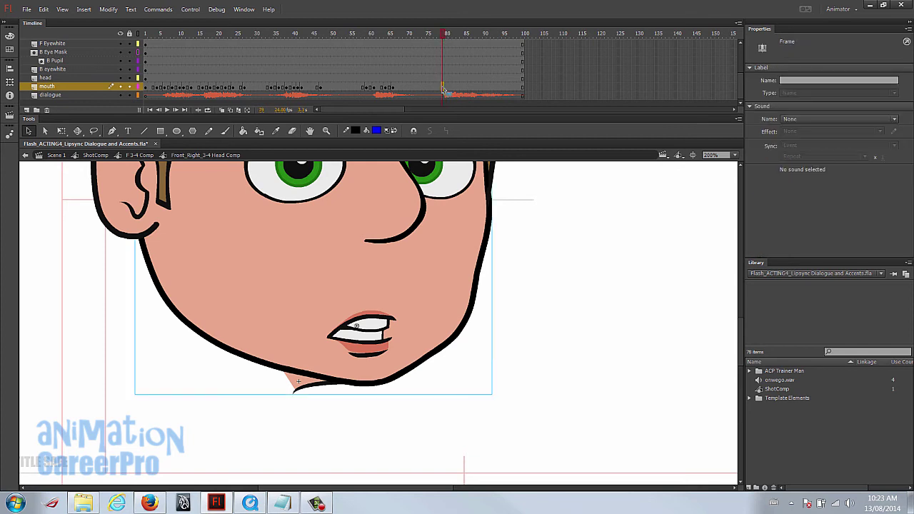
left_click(390, 317)
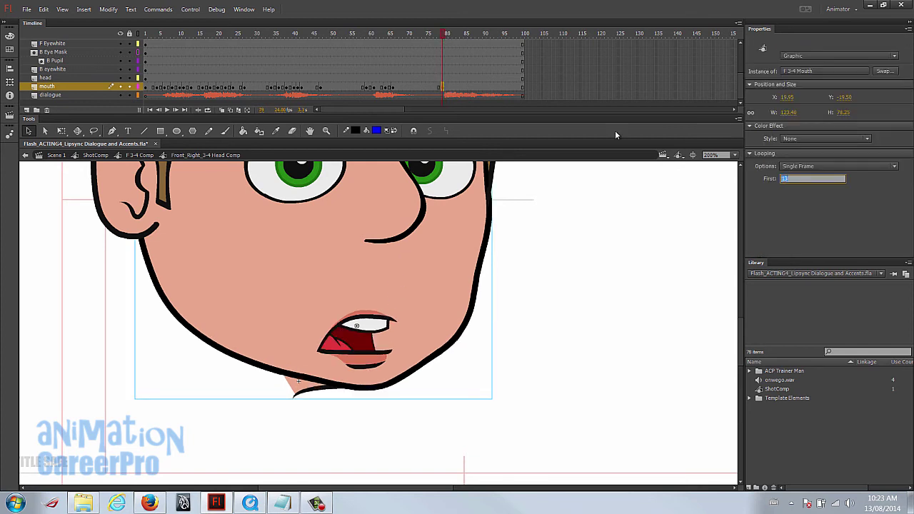
- Insert a keyframe on the mouth layer at frame 81 and set the mouth's first frame to 15
left_click(447, 88)
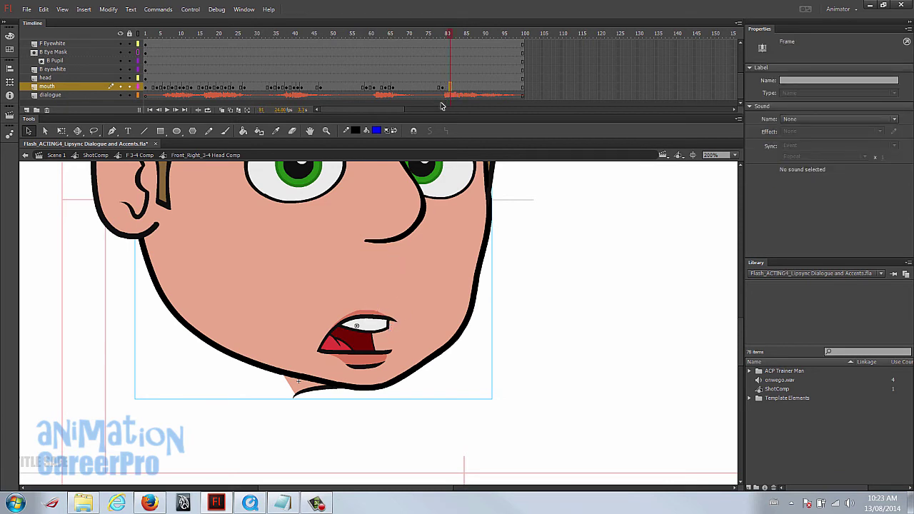
left_click(360, 350)
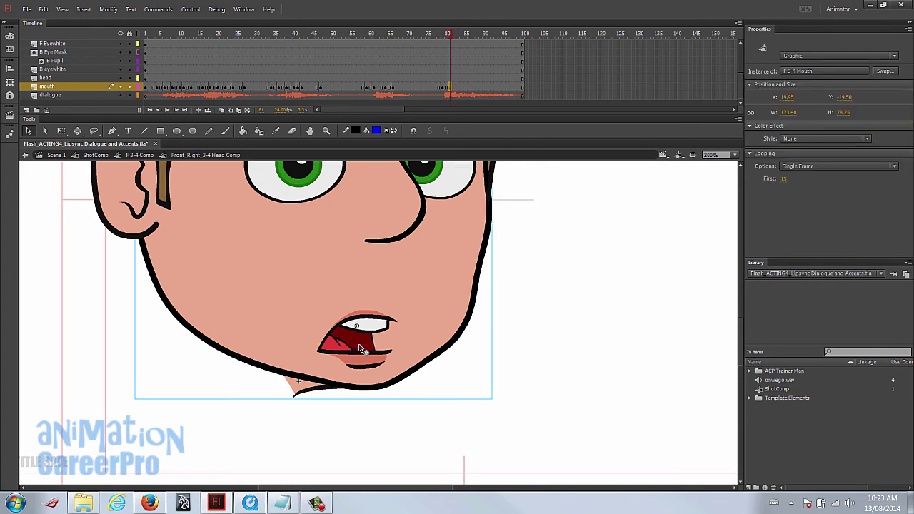
left_click(786, 179)
type("15")
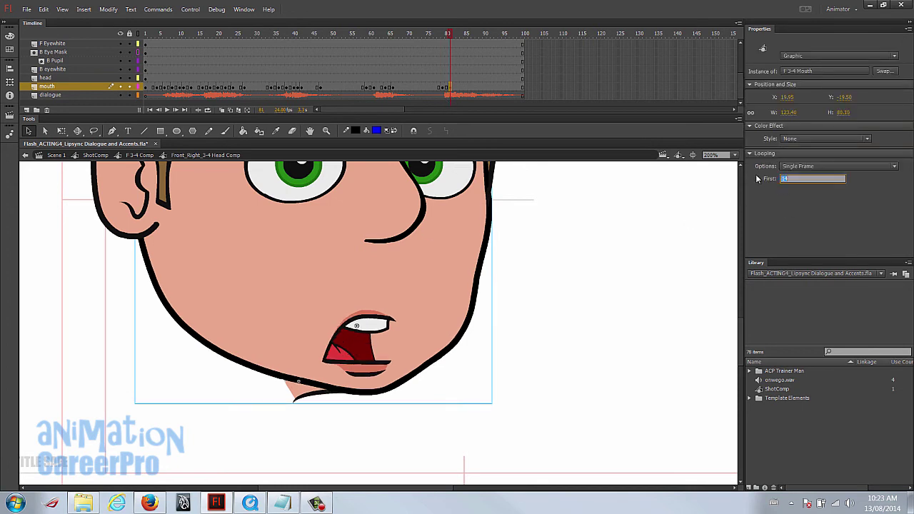
key("Return")
left_click(447, 35)
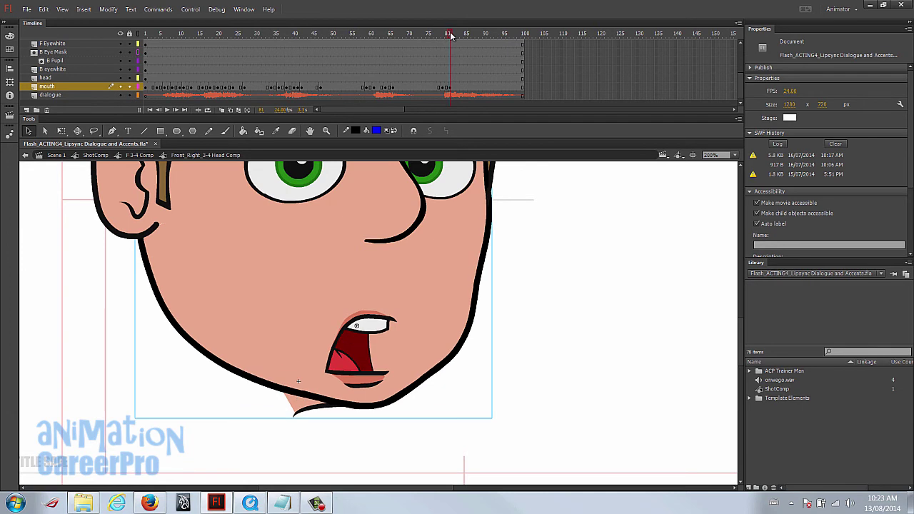
- Insert a keyframe on the mouth layer at frame 83 and set the mouth's first frame to 14
left_click_drag(451, 35, 458, 35)
left_click(459, 87)
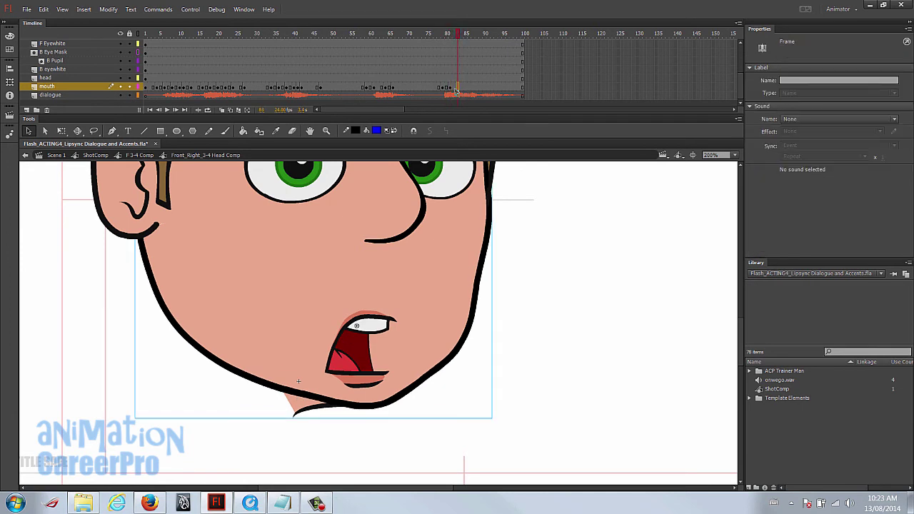
left_click(392, 324)
left_click(784, 179)
type("62")
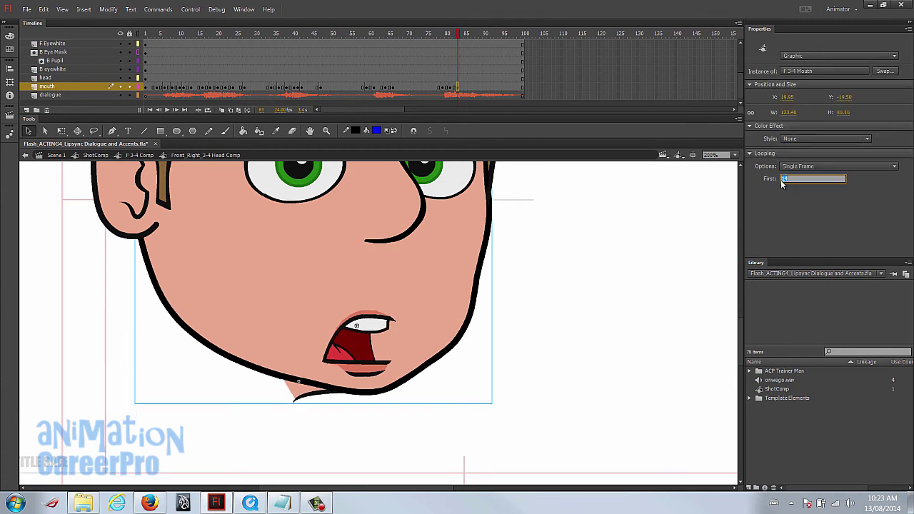
- Set the mouth's first frame to 13 on the frame 83 keyframe and scrub from frame 78 to check it
left_click(442, 36)
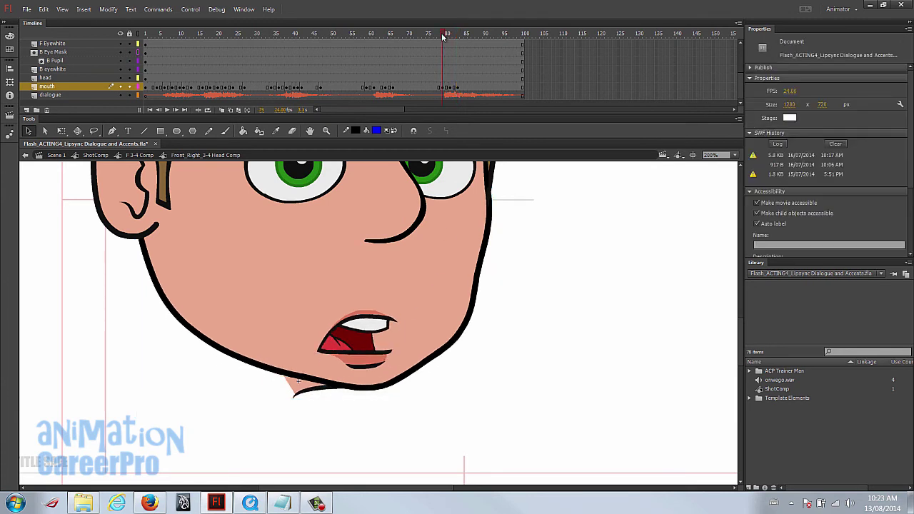
left_click(450, 87)
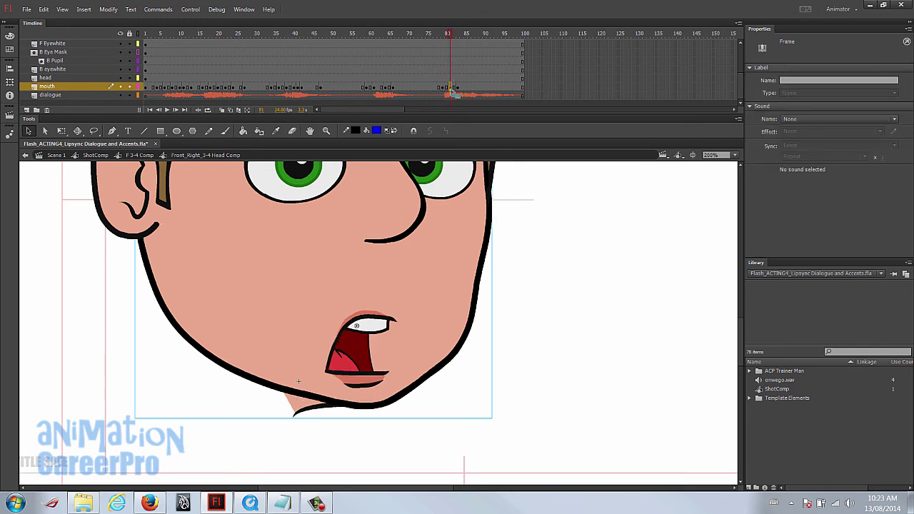
left_click(457, 89)
left_click_drag(437, 35, 457, 33)
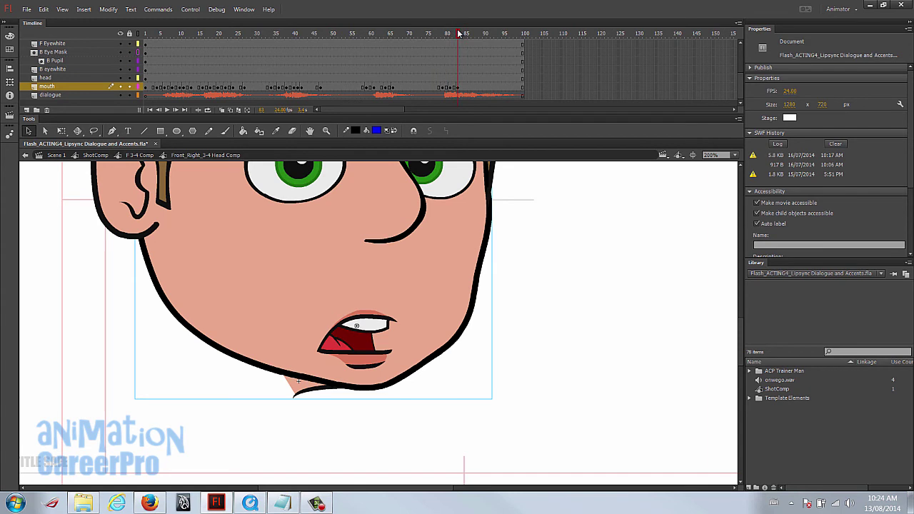
- Insert a keyframe on the mouth layer at frame 85, set the mouth's first frame to 12 and scrub through it
left_click(466, 87)
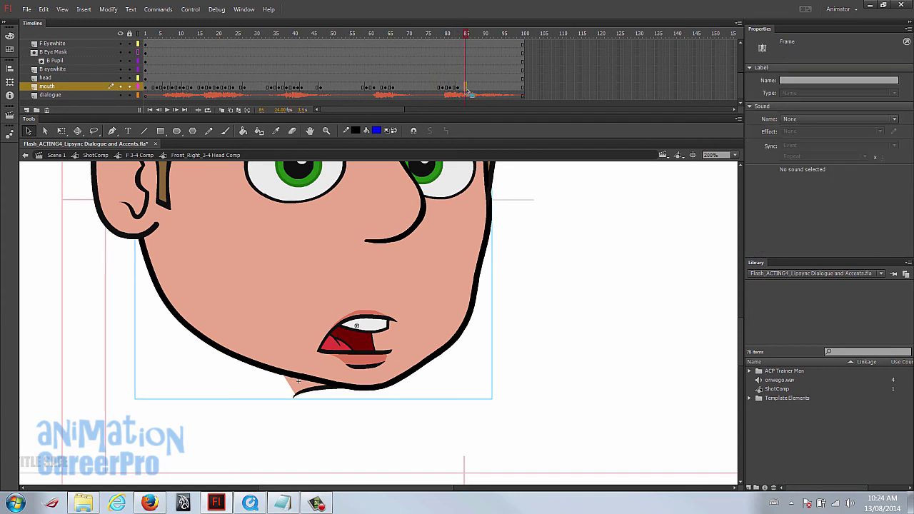
left_click(390, 330)
left_click(784, 177)
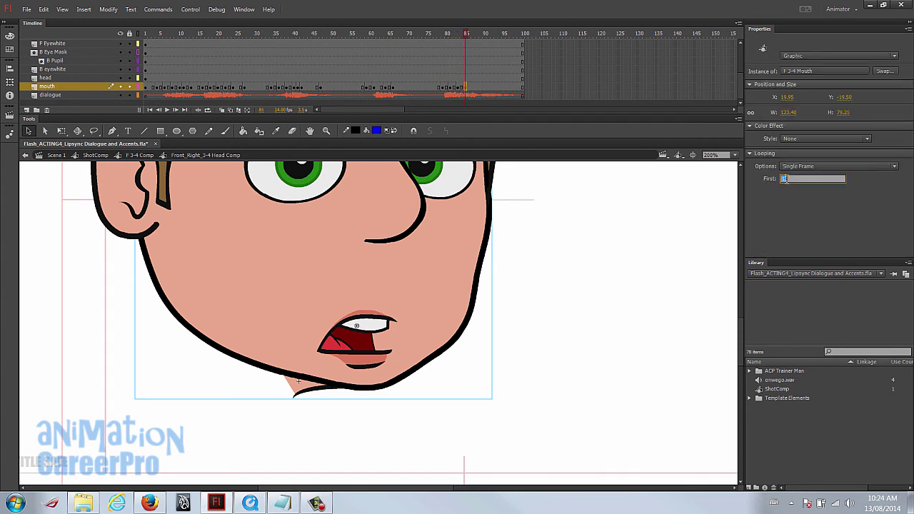
type("12")
key("Return")
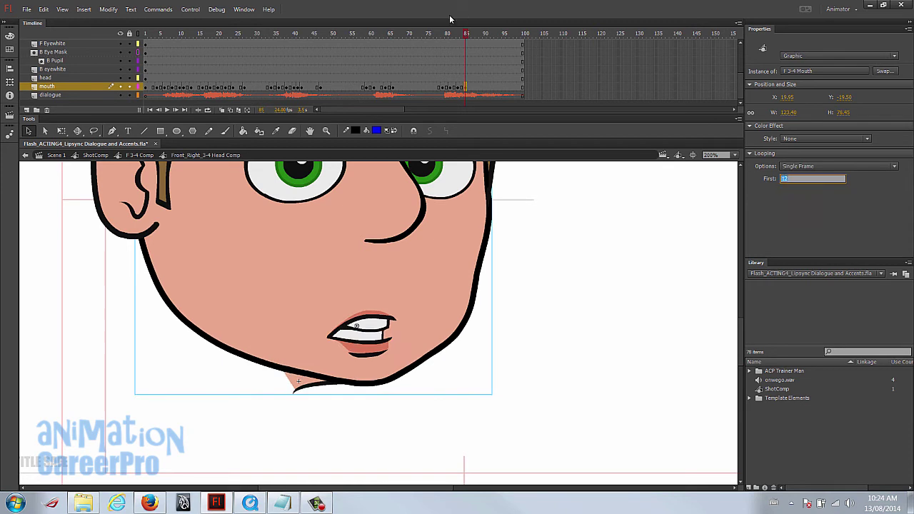
left_click_drag(439, 36, 474, 40)
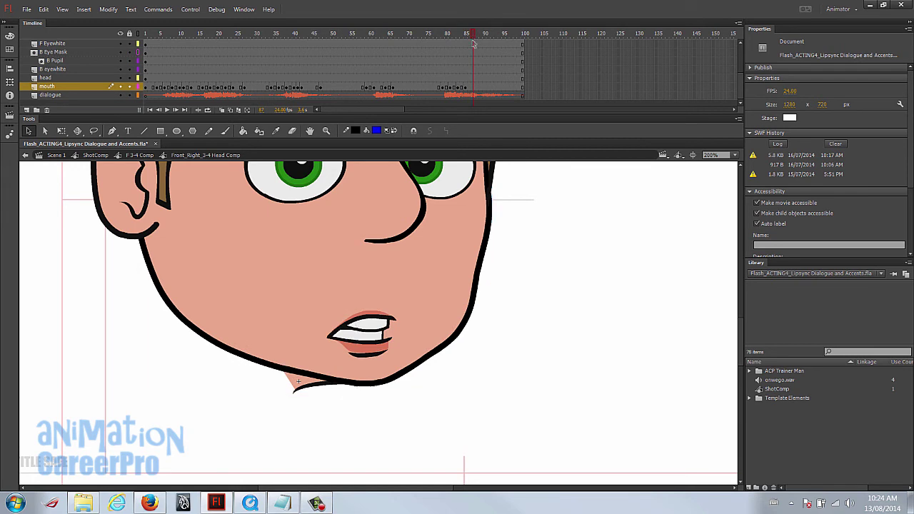
- Move the mouth layer's keyframes at frames 79 to 85 one frame earlier
left_click(473, 89)
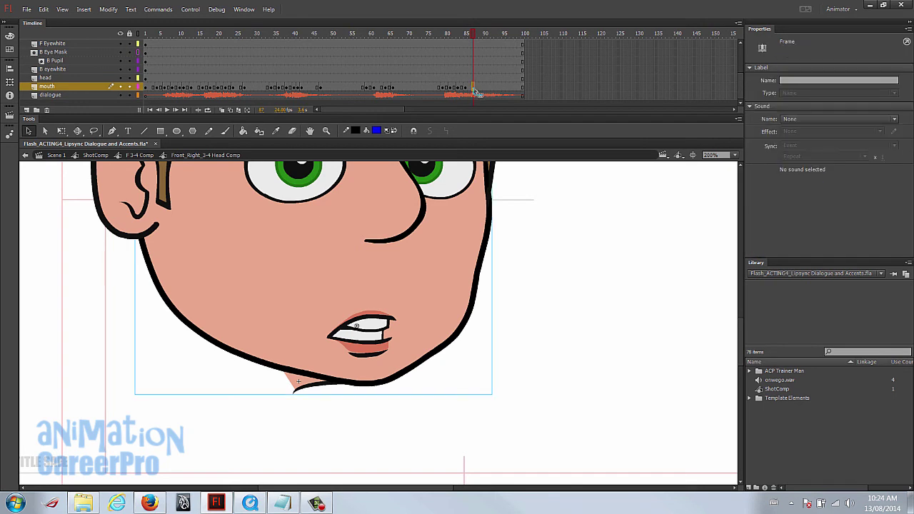
left_click_drag(446, 88, 461, 90)
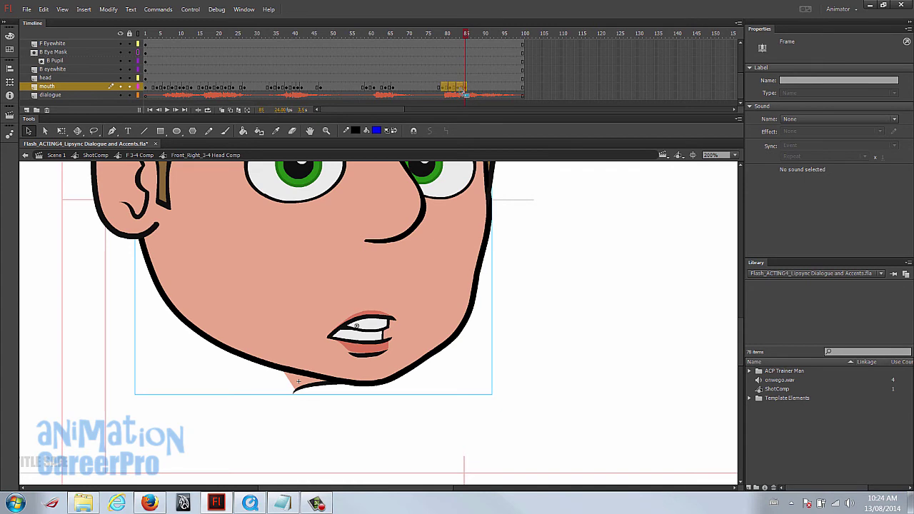
left_click(461, 38)
left_click(465, 87)
- Insert a keyframe on the mouth layer at frame 86 and set the mouth's first frame to 20
left_click(469, 88)
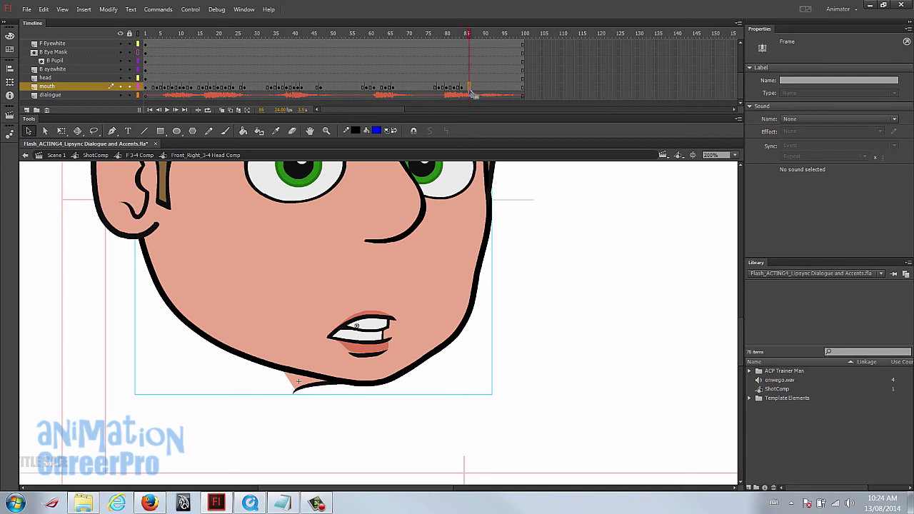
left_click(365, 333)
left_click(783, 179)
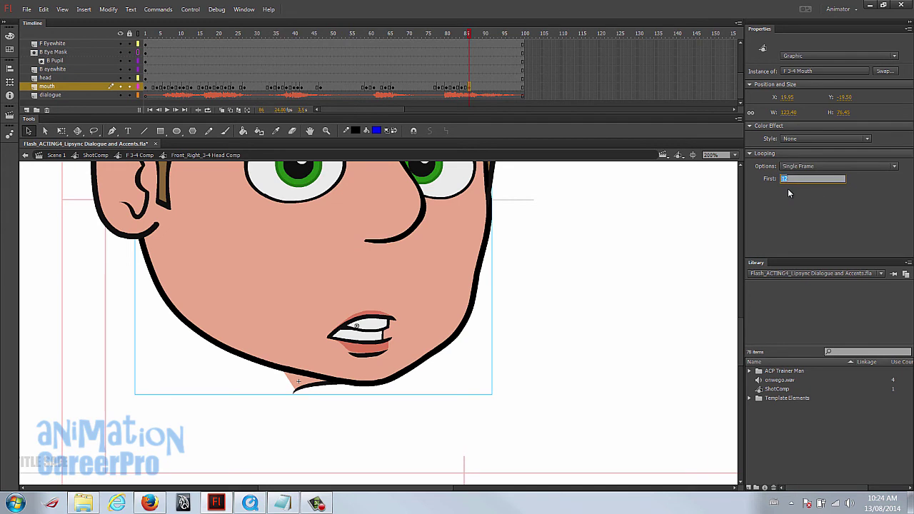
type("14")
left_click_drag(435, 33, 469, 35)
key("Return")
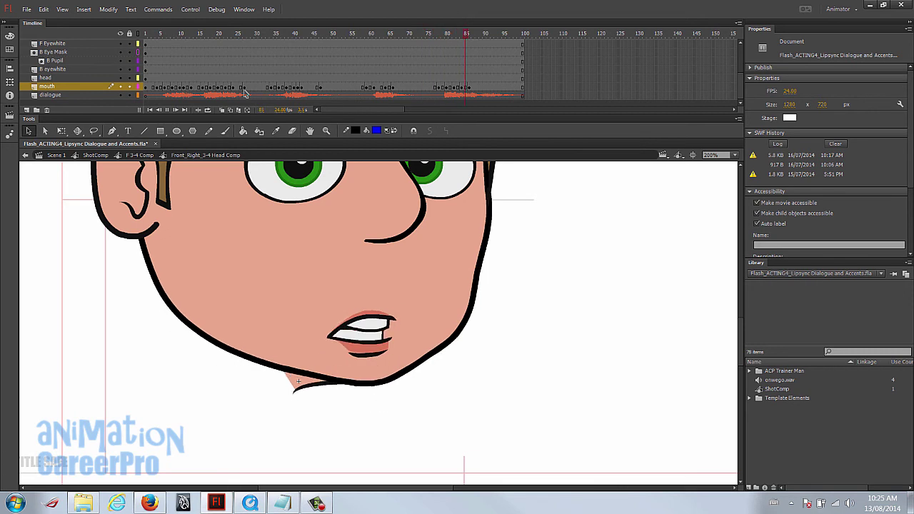
left_click(478, 86)
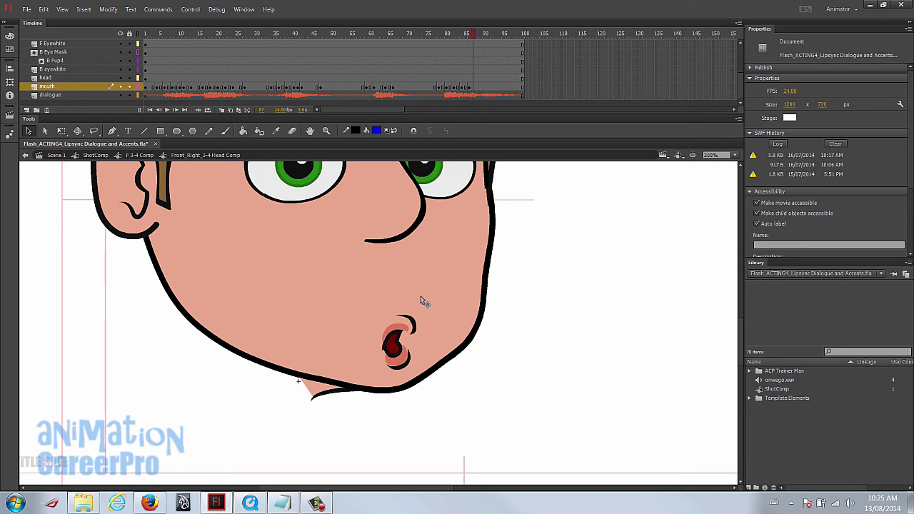
- Scrub through the last word and move the mouth keyframes from frames 78 to 86 one frame earlier
left_click(437, 36)
mouse_move(437, 36)
left_mouse_down()
mouse_move(263, 36)
mouse_move(277, 37)
left_mouse_up()
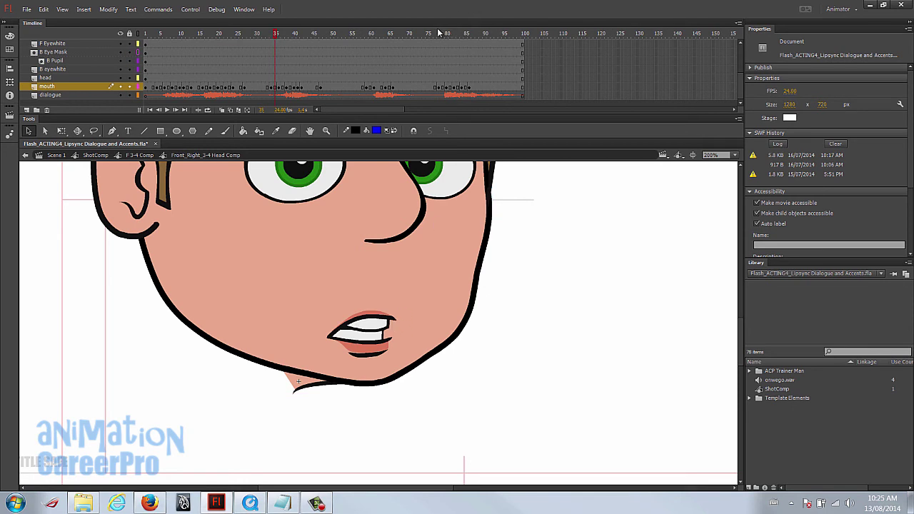
left_click_drag(437, 36, 465, 37)
mouse_move(439, 89)
left_mouse_down()
mouse_move(471, 93)
mouse_move(464, 91)
left_mouse_up()
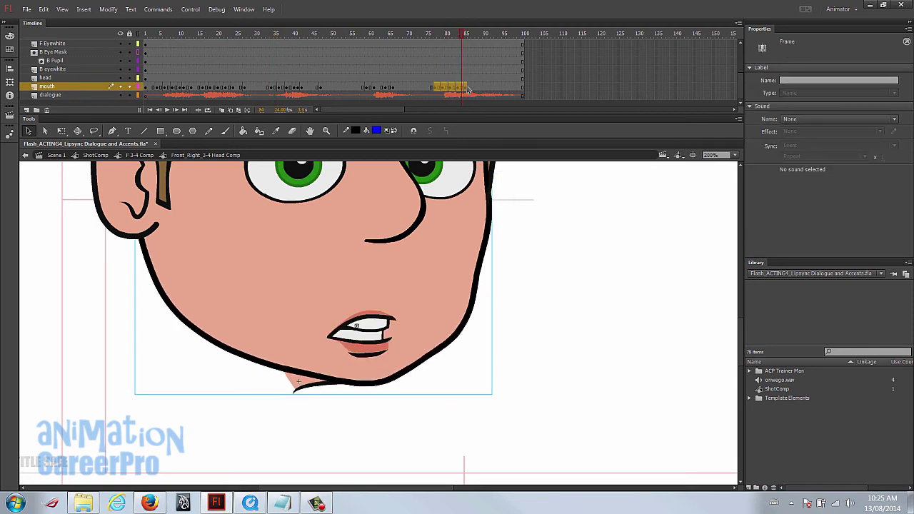
left_click(468, 90)
- Insert a keyframe on the mouth layer at frame 87 and try the mouth's first frame at 12 and 13
left_click_drag(464, 36, 475, 35)
left_click(473, 89)
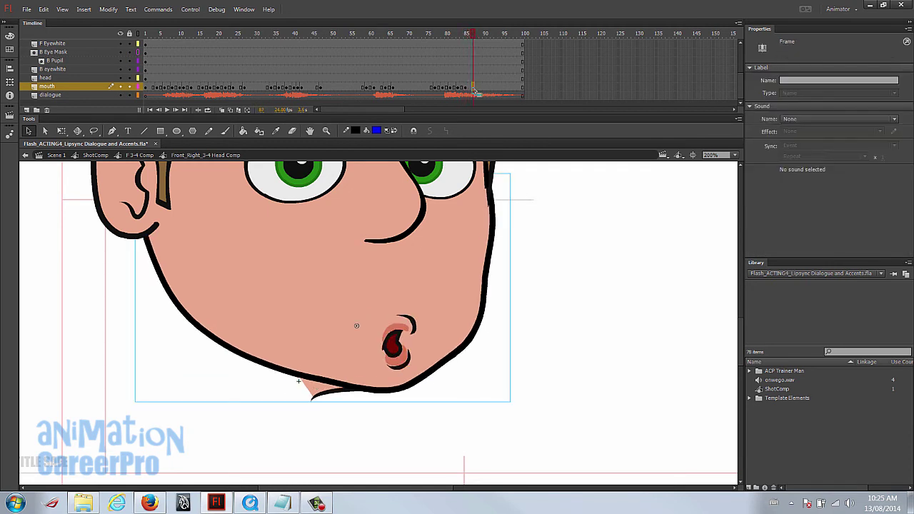
left_click(428, 329)
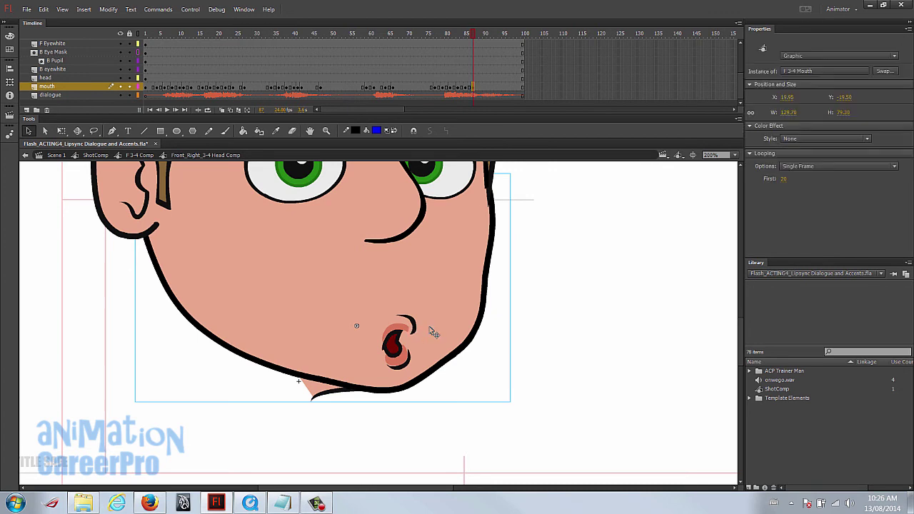
left_click(784, 180)
type("12")
key("Return")
type("13")
key("Return")
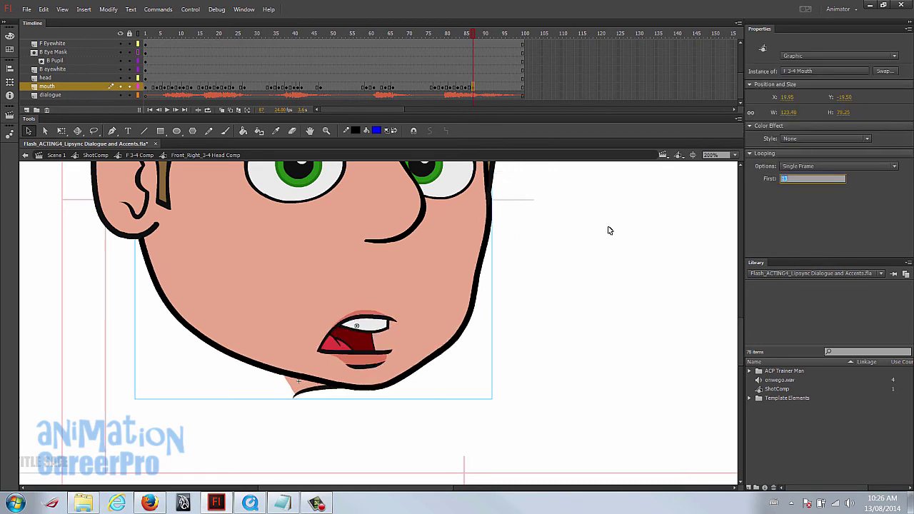
left_click_drag(453, 39, 476, 41)
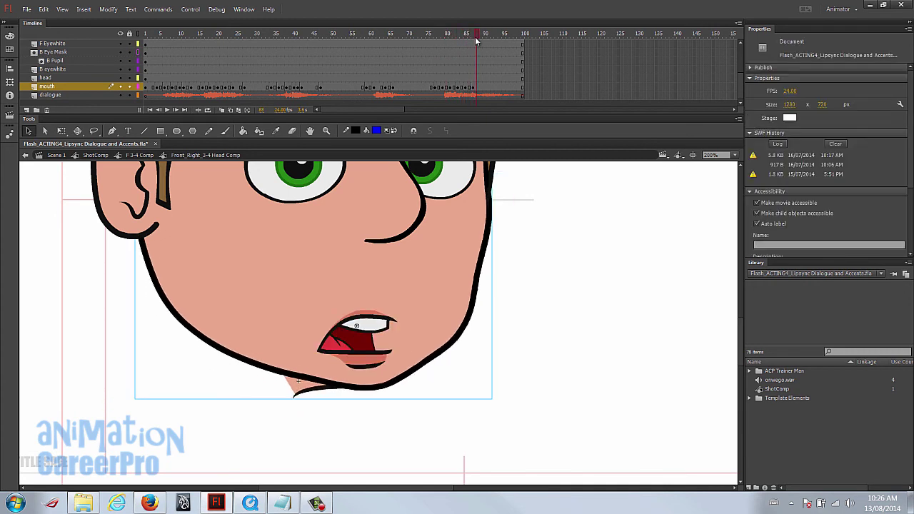
- Change the mouth's first frame at the frame 87 keyframe to 15 after trying 14
left_click(472, 87)
double_click(786, 179)
type("14")
key("Return")
type("15")
key("Return")
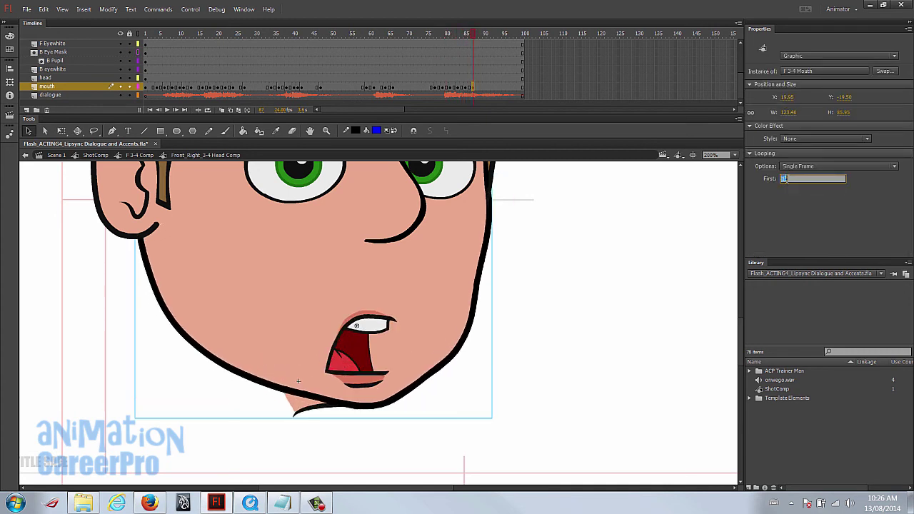
- Insert a keyframe on the mouth layer at frame 89, set the mouth's first frame to 13 and scrub to frame 91
left_click(448, 34)
left_click_drag(448, 34, 482, 36)
left_click(484, 87)
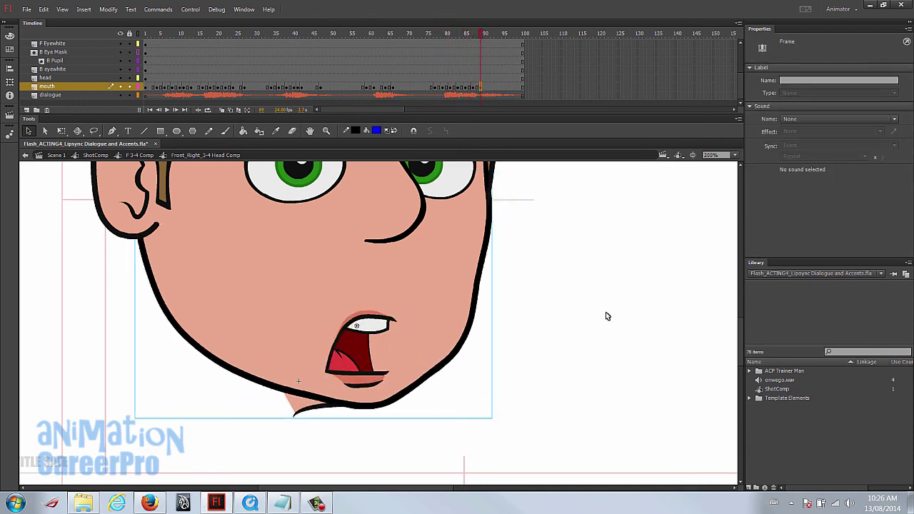
left_click(405, 336)
double_click(786, 179)
left_click_drag(457, 35, 487, 36)
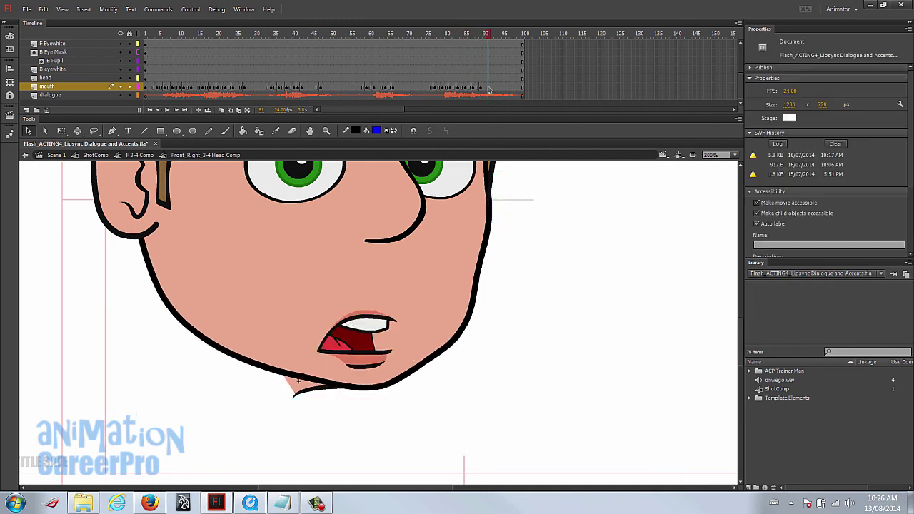
- Insert a keyframe on the mouth layer at frame 91 and set the mouth's first frame to 21
left_click(490, 87)
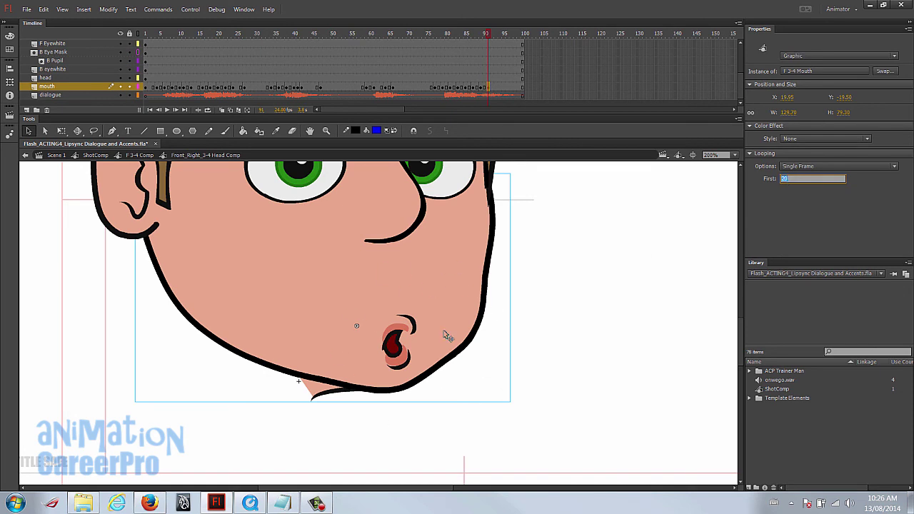
type("21")
key("Return")
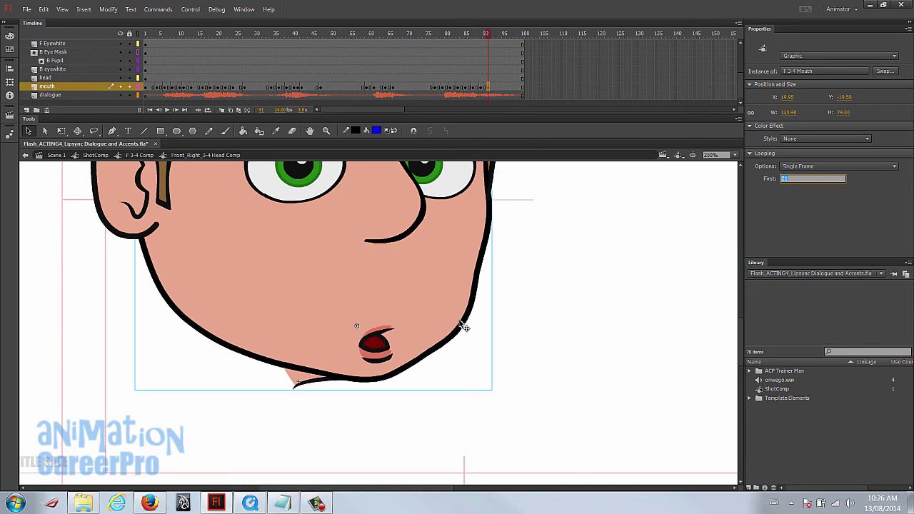
left_click(488, 36)
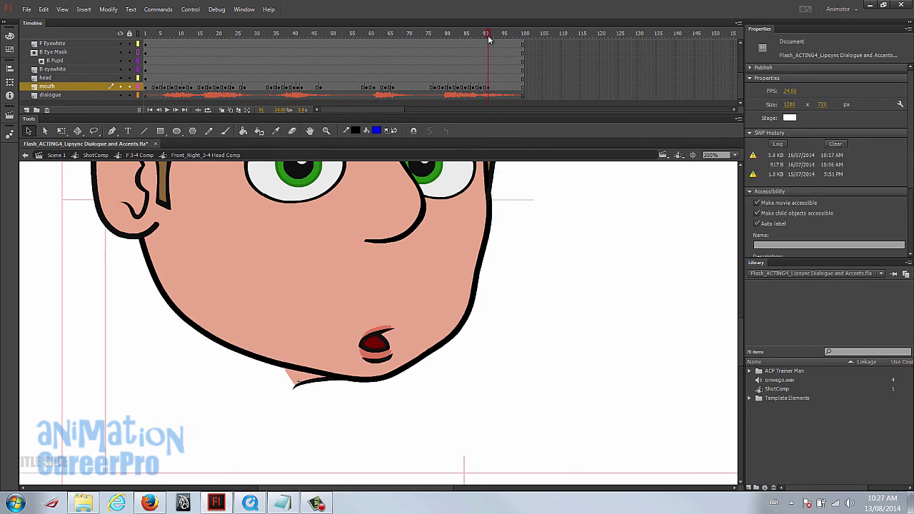
left_click_drag(488, 40, 494, 39)
- Insert a keyframe on the mouth layer at frame 97 and set the mouth's first frame to 11 to close the lips
left_click(511, 86)
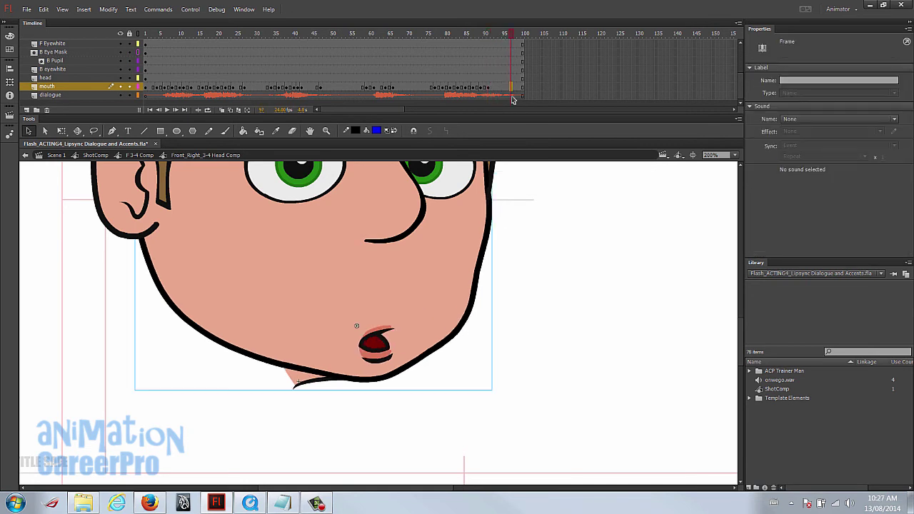
left_click(385, 341)
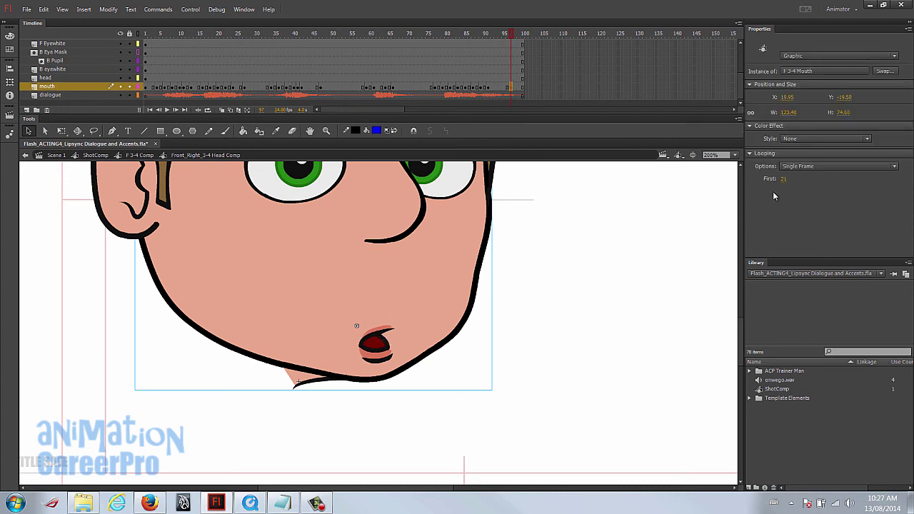
left_click(784, 181)
type("31")
key("Return")
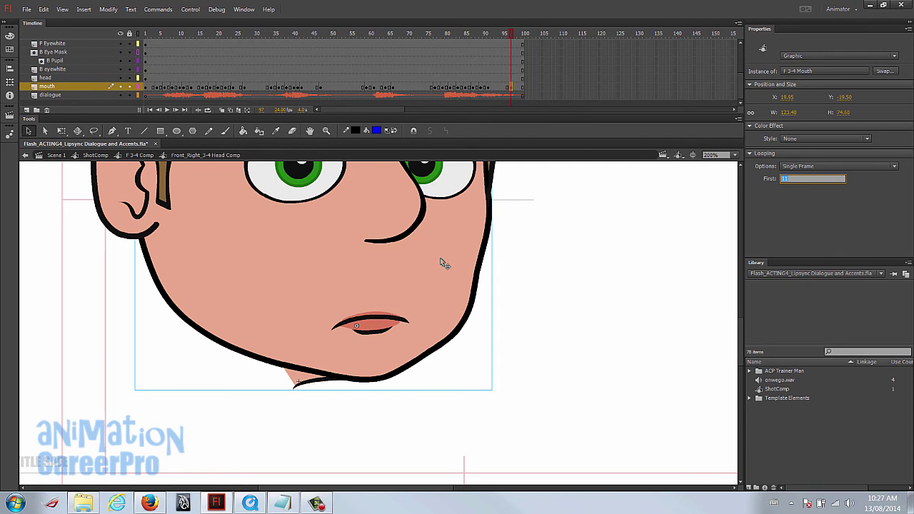
- Zoom out to show the whole head and play the animation to review the lip-sync, then return to frame 1
key("z")
left_click(388, 280, "alt")
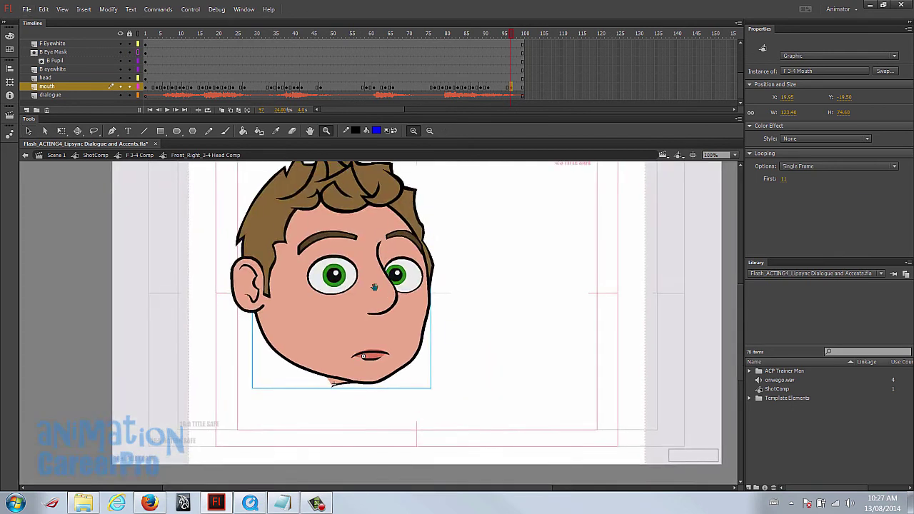
left_click(182, 34)
key("Return")
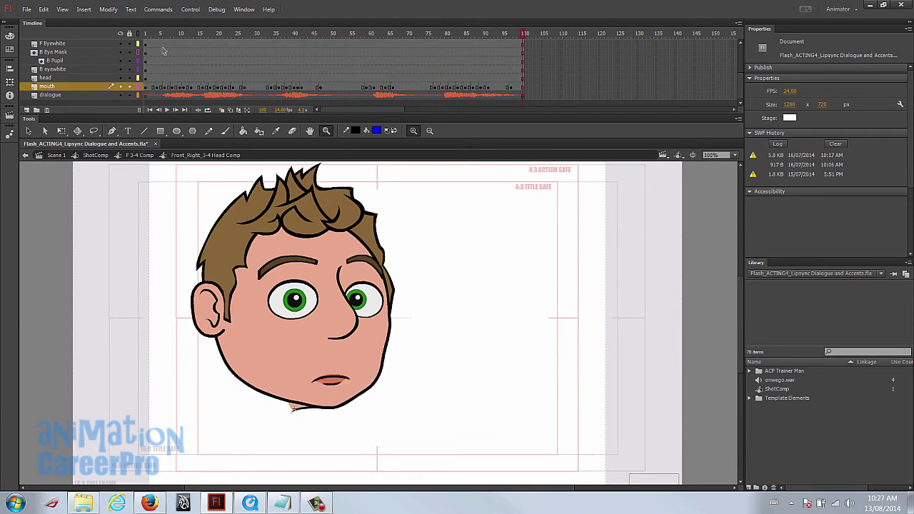
left_click(146, 33)
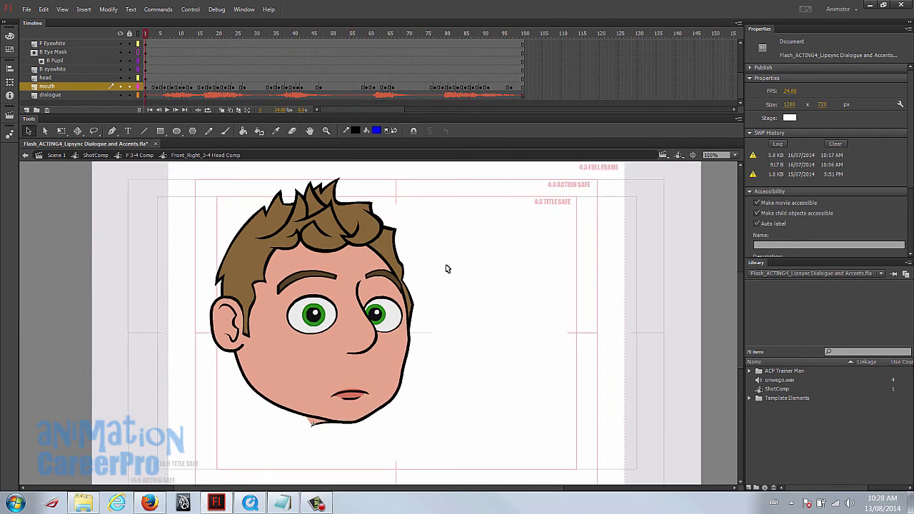
- Return to the F 3-4 Comp symbol and set the head's looping to Play Once with first frame 1
double_click(522, 232)
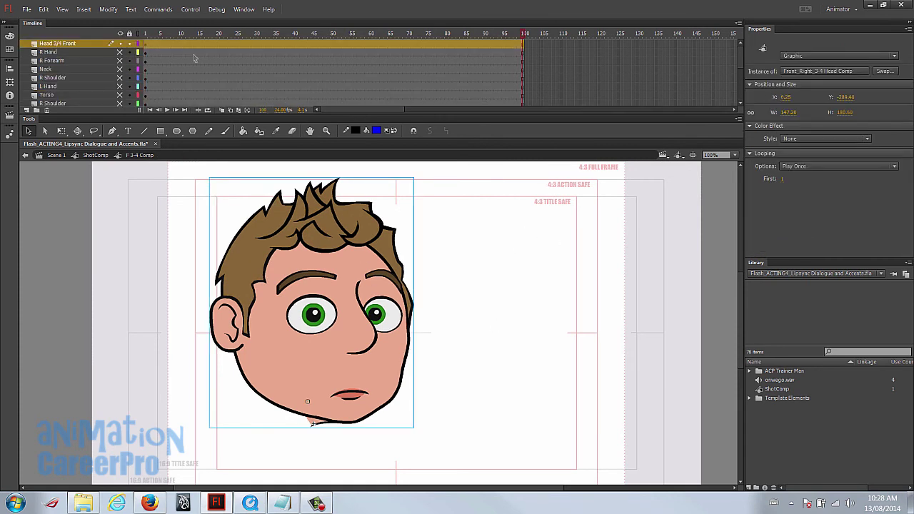
left_click(148, 35)
left_click(270, 250)
left_click(803, 166)
left_click(799, 184)
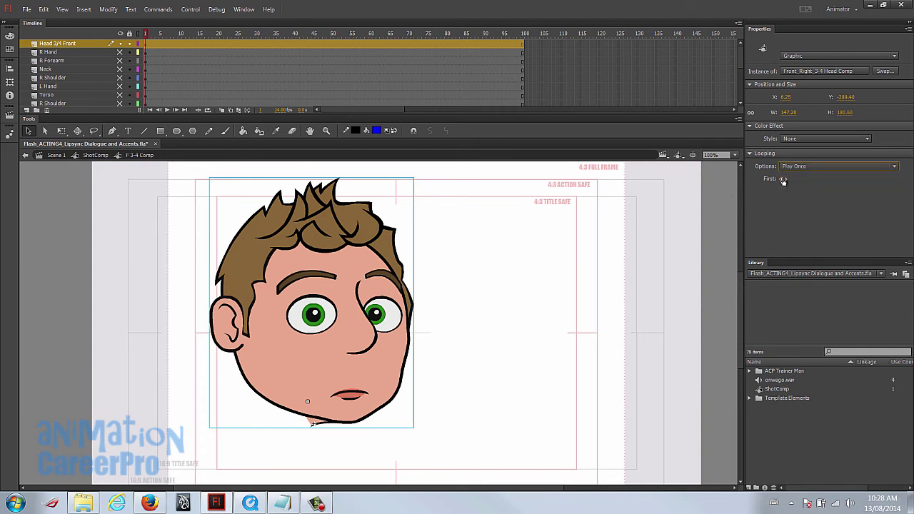
left_click(782, 178)
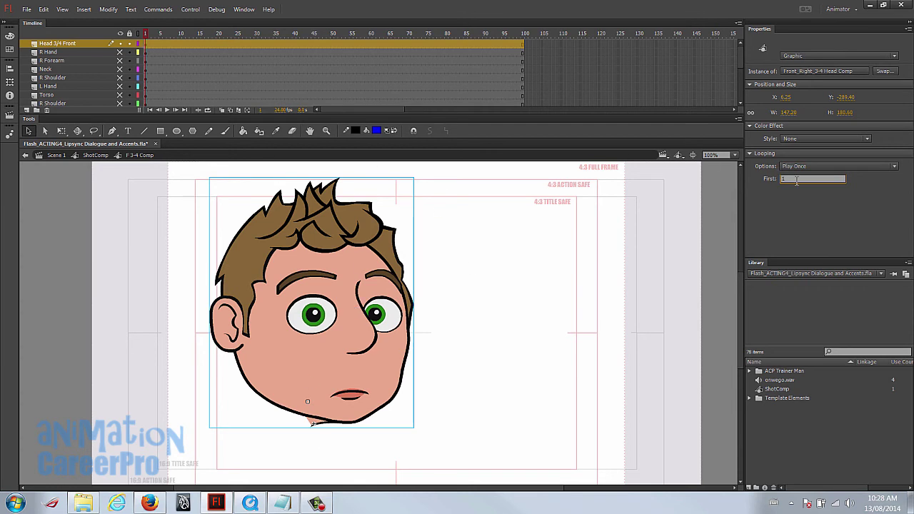
left_click(146, 35)
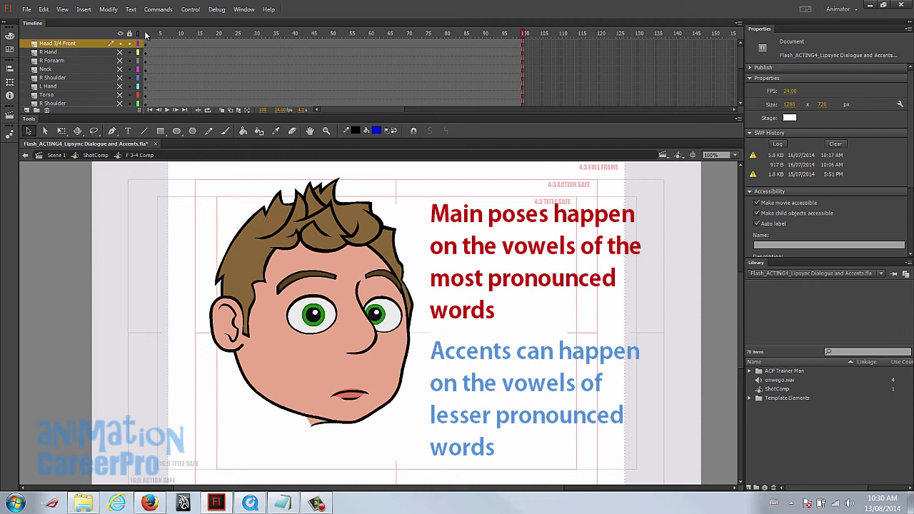
- Play the animation from frame 1 and scrub frames 8 to 17 to locate the first strongly pronounced vowel
left_click(146, 34)
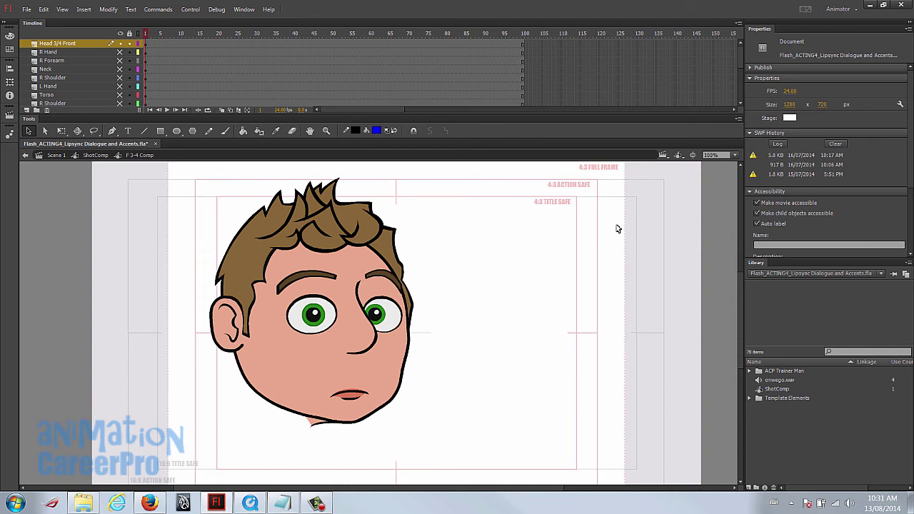
key("Return")
left_click(145, 33)
left_click_drag(146, 33, 207, 36)
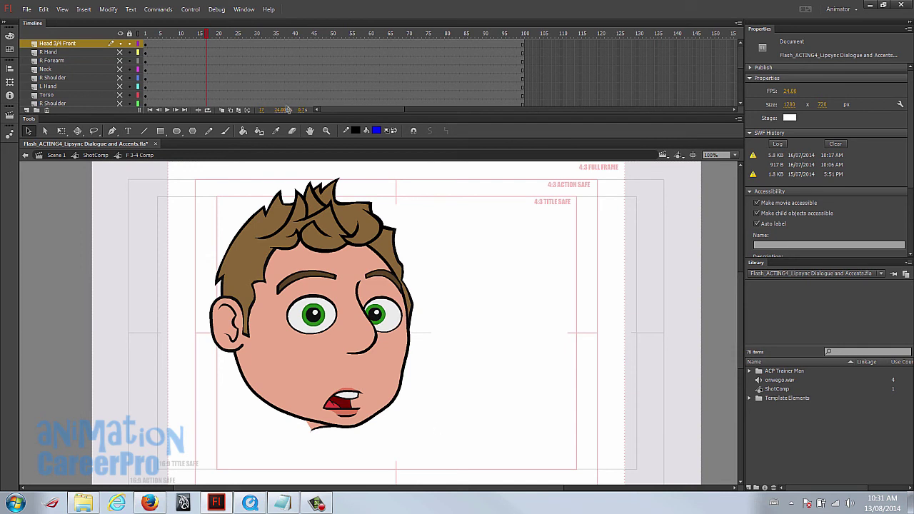
left_click_drag(184, 38, 207, 36)
left_click(172, 33)
left_click_drag(173, 33, 208, 39)
- Insert keyframes on the Head 3/4 Front layer at frames 13 and 16, and rotate the head slightly counterclockwise at frame 16
left_click(204, 44)
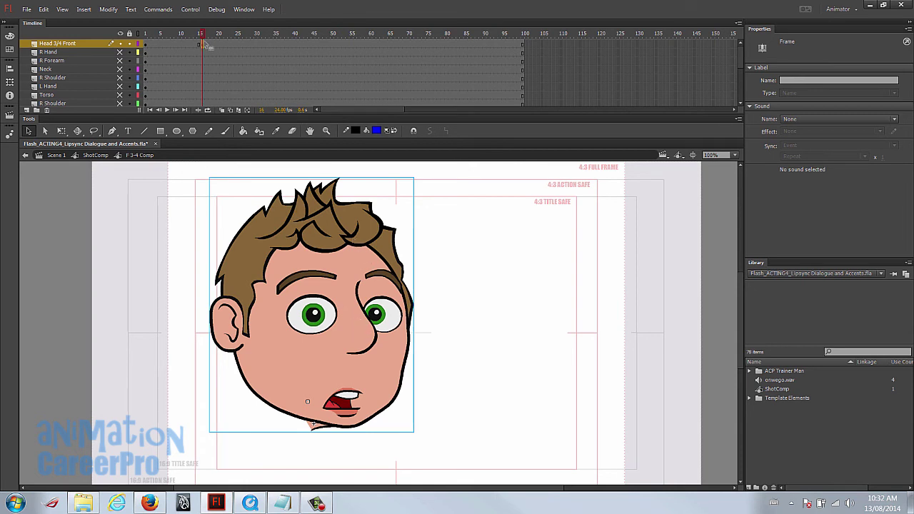
mouse_move(204, 45)
left_mouse_down()
mouse_move(192, 48)
mouse_move(201, 45)
left_mouse_up()
left_click(340, 293)
key("q")
left_click_drag(417, 179, 415, 166)
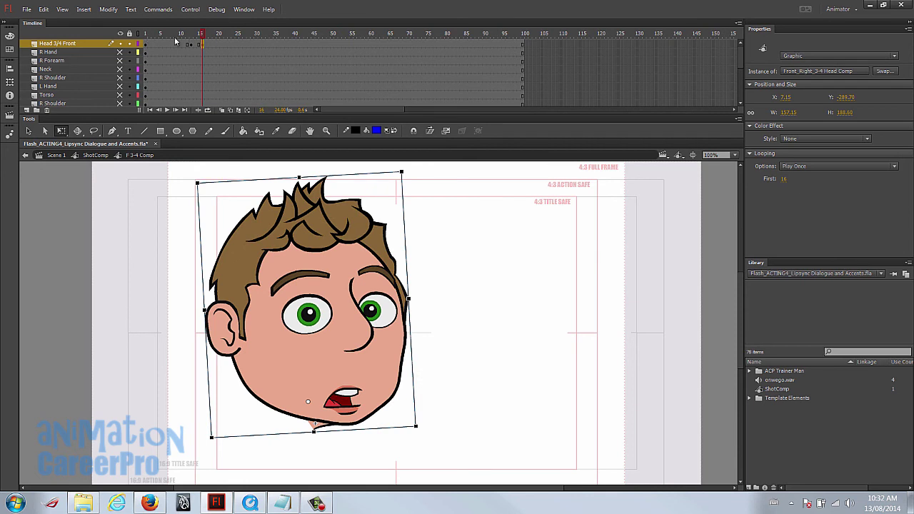
- Play the animation from frame 1 and compare the head poses at frames 13 and 16
left_click(146, 33)
key("Return")
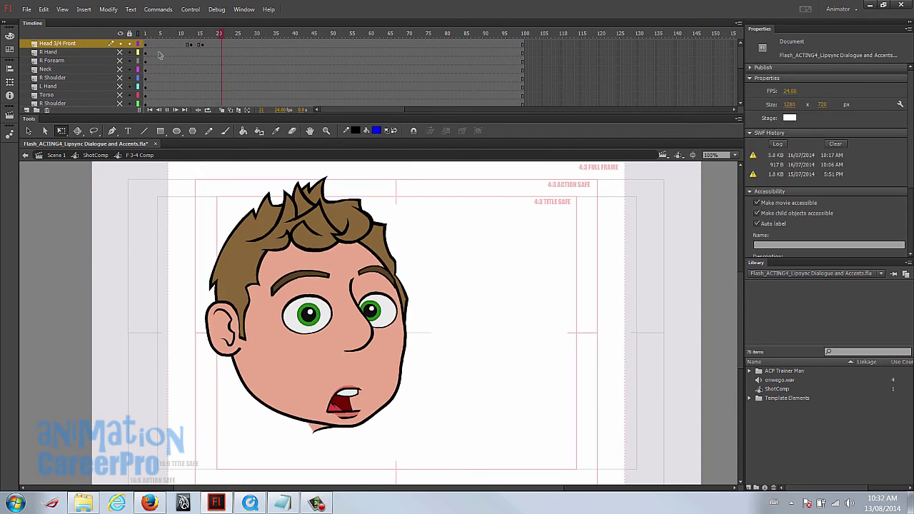
left_click(189, 33)
left_click(203, 33)
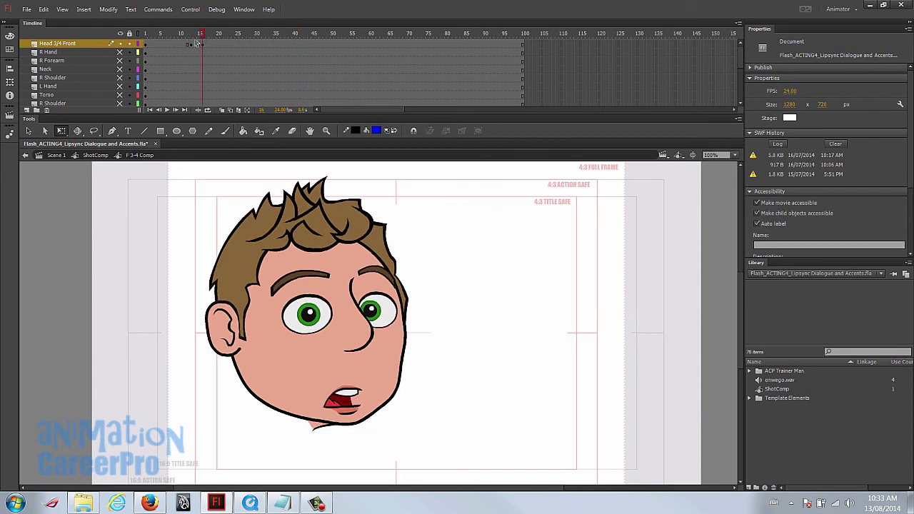
- Check that the head's first-frame looping value matches the timeline frame at the keyframes on frames 13 and 16
left_click(191, 44)
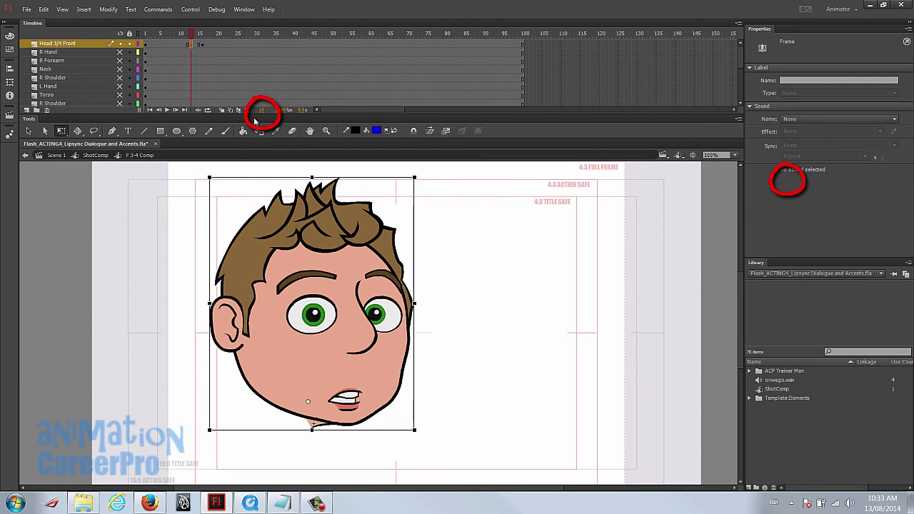
left_click(345, 315)
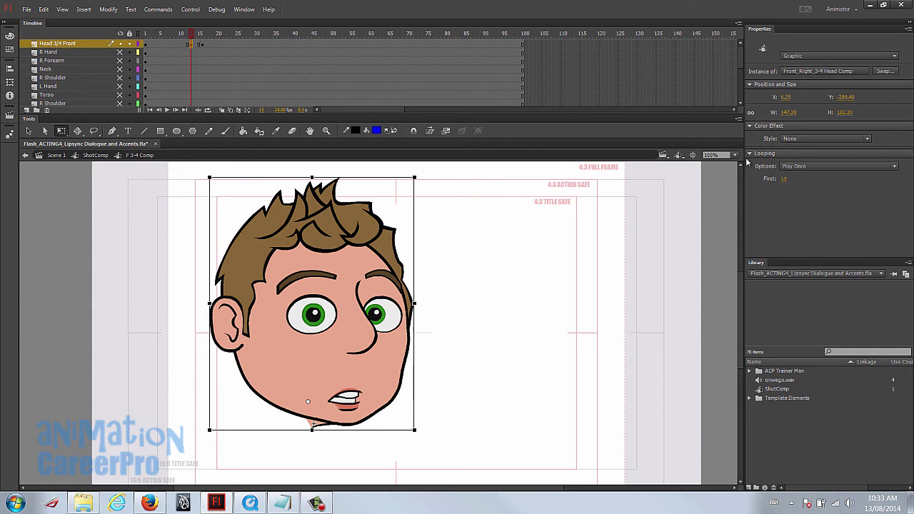
left_click(783, 180)
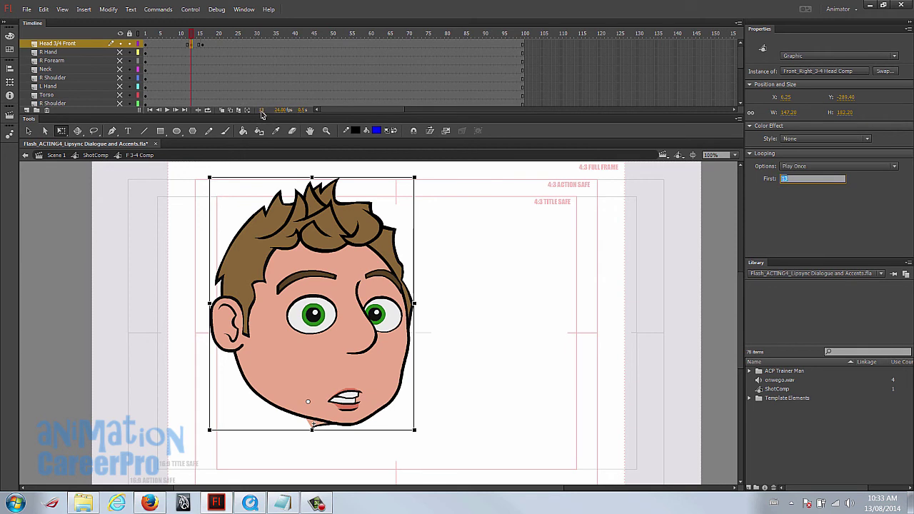
left_click(203, 45)
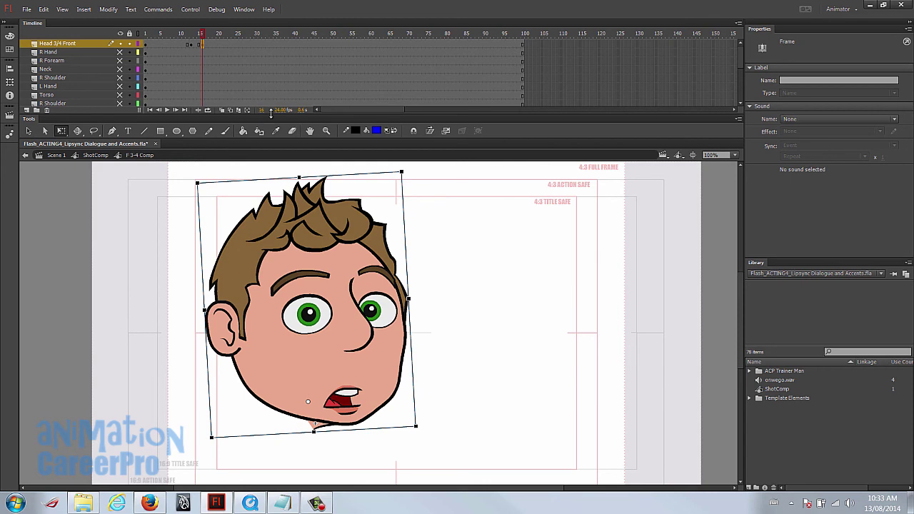
left_click(348, 295)
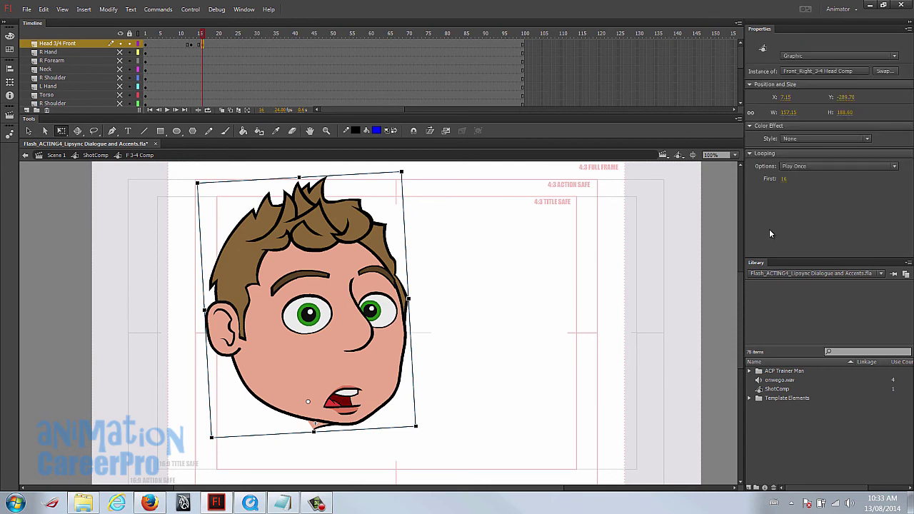
left_click(782, 179)
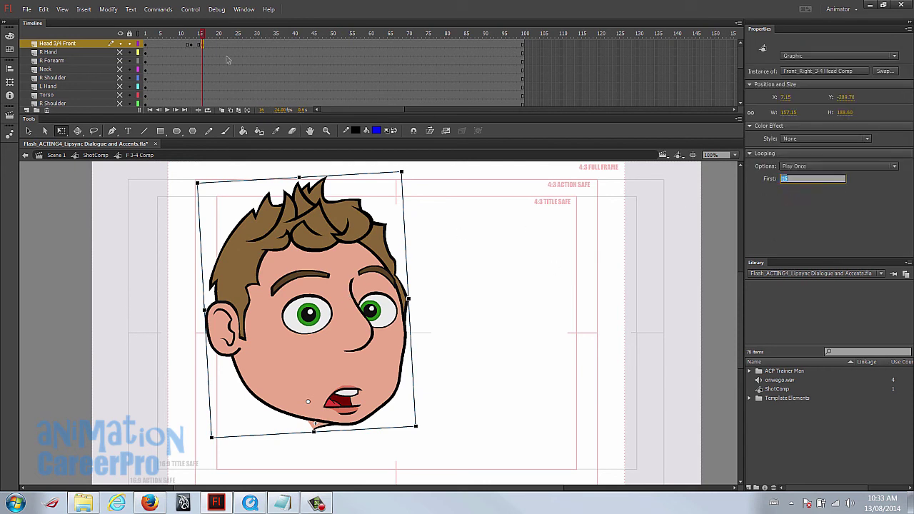
left_click(205, 45)
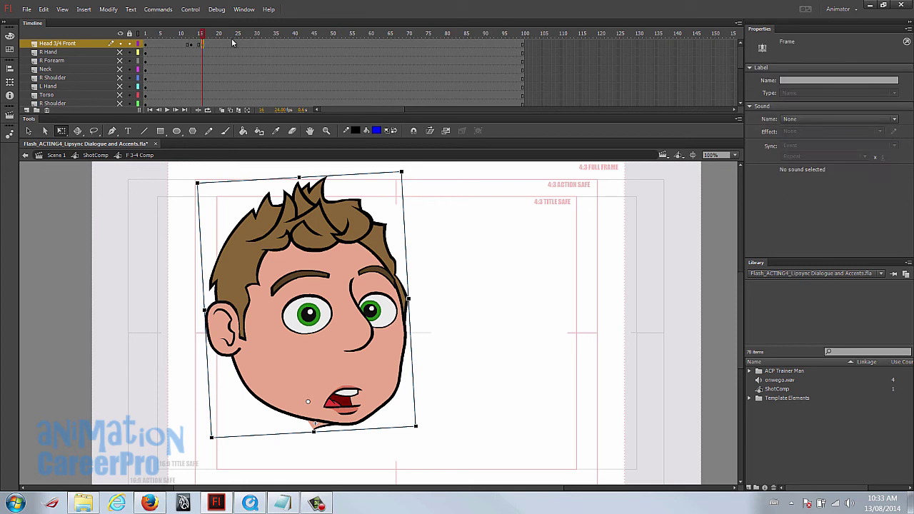
- Try moving the head keyframe from frame 16 to frame 20 and check its first-frame looping value
left_click_drag(206, 48, 220, 50)
left_click(340, 292)
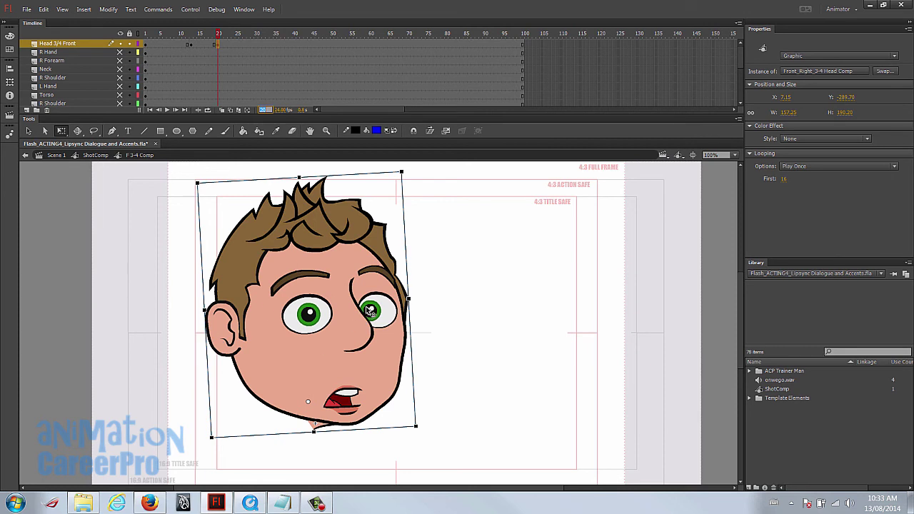
left_click(218, 46)
- Recheck the head instance at frame 13, then play the animation from frame 6 to review the first pose change
left_click(190, 33)
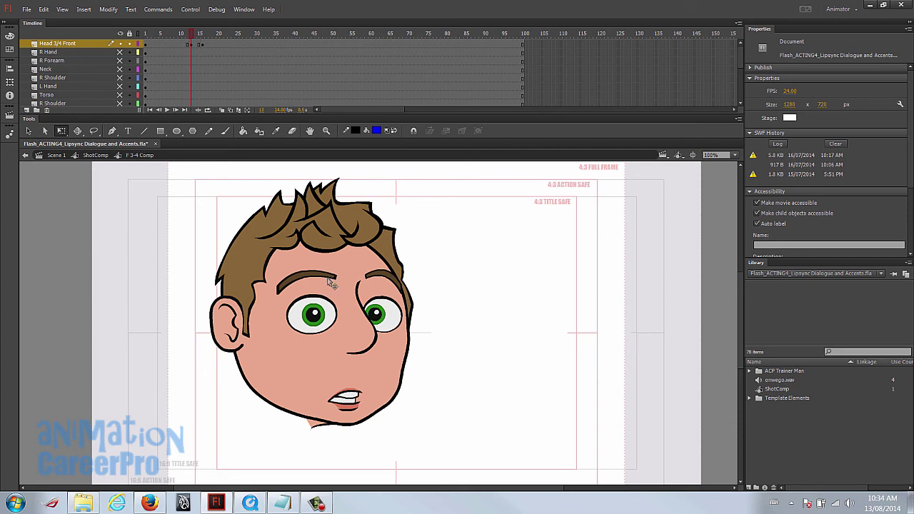
left_click(354, 319)
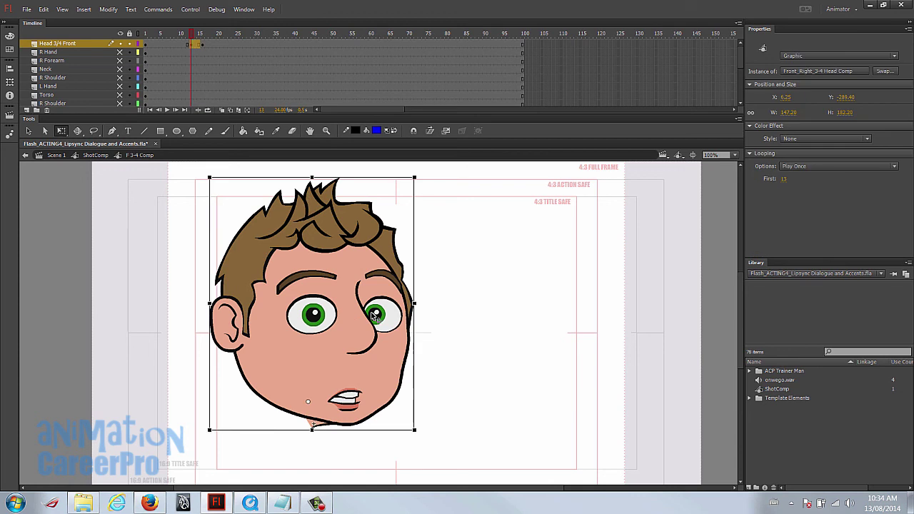
left_click(210, 39)
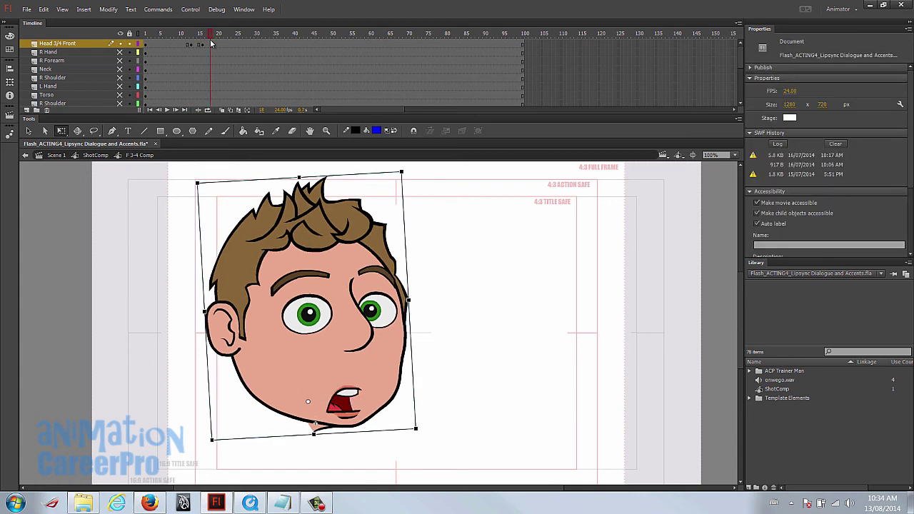
left_click(164, 33)
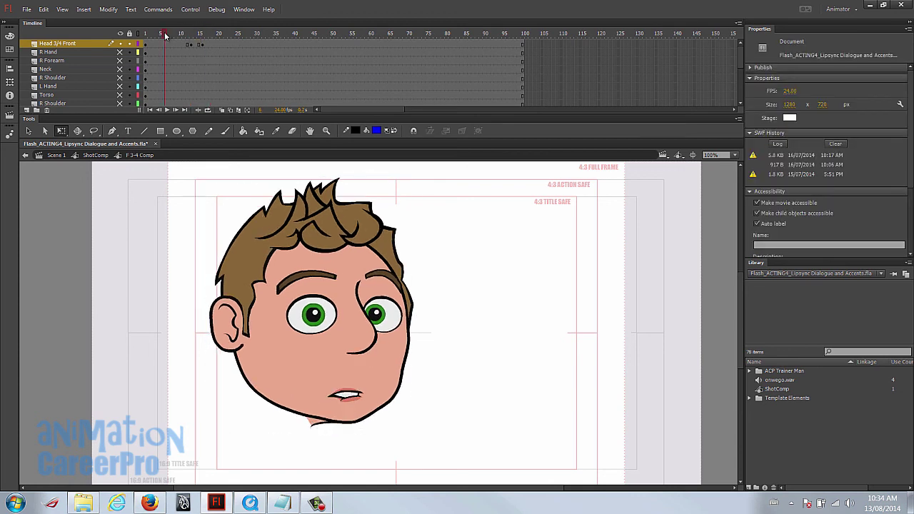
key("Return")
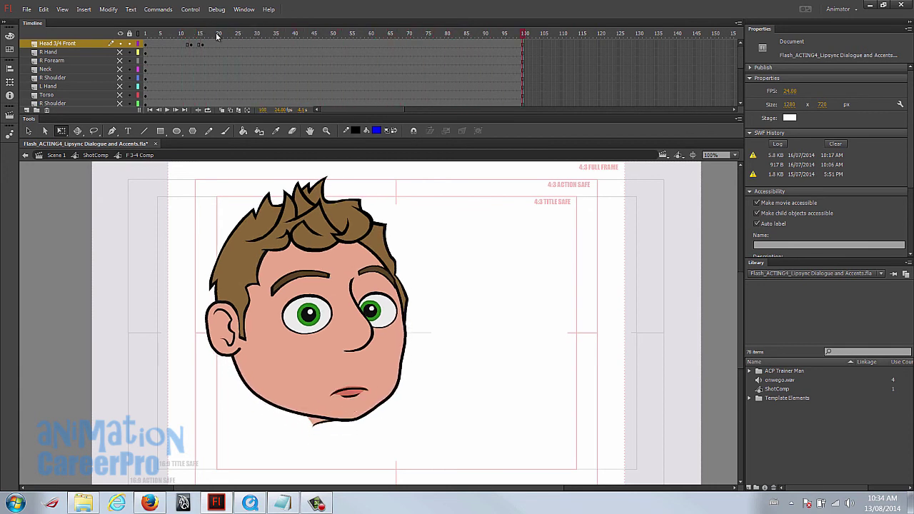
- Locate the next vowel accent and insert keyframes on the Head 3/4 Front layer at frames 38 and 35
left_click_drag(227, 36, 273, 37)
mouse_move(283, 38)
left_mouse_down()
mouse_move(273, 39)
mouse_move(287, 40)
left_mouse_up()
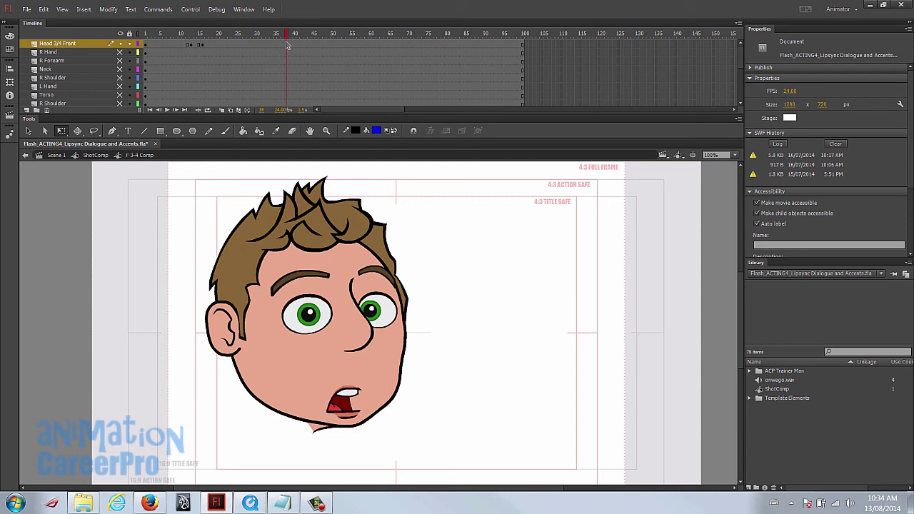
left_click_drag(286, 38, 286, 35)
left_click(286, 47)
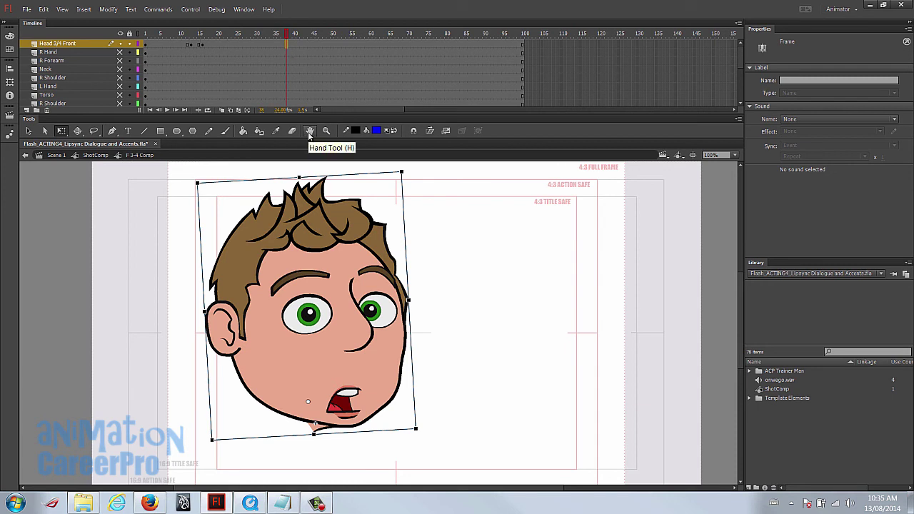
key("F6")
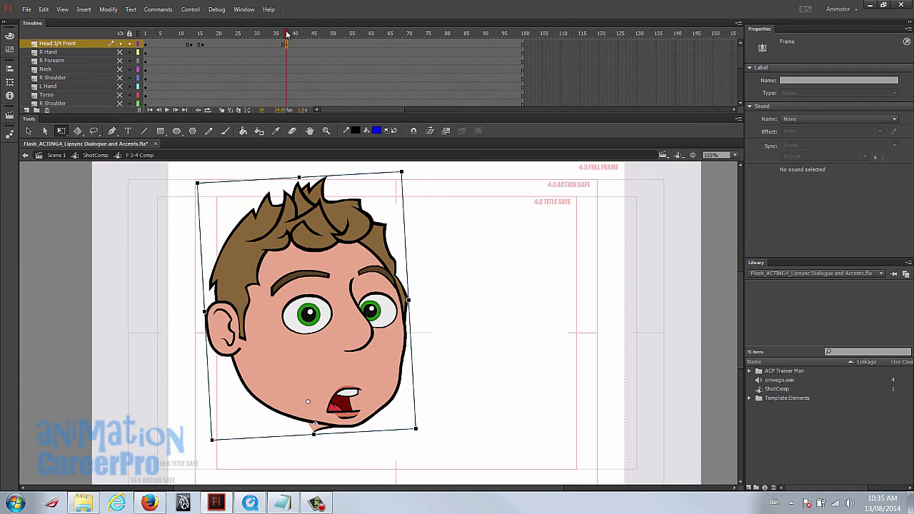
left_click_drag(288, 35, 276, 36)
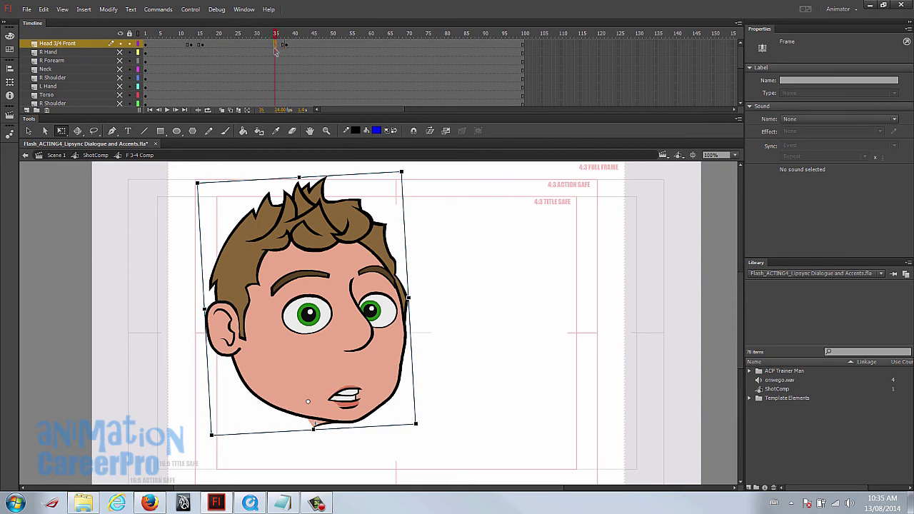
left_click(287, 45)
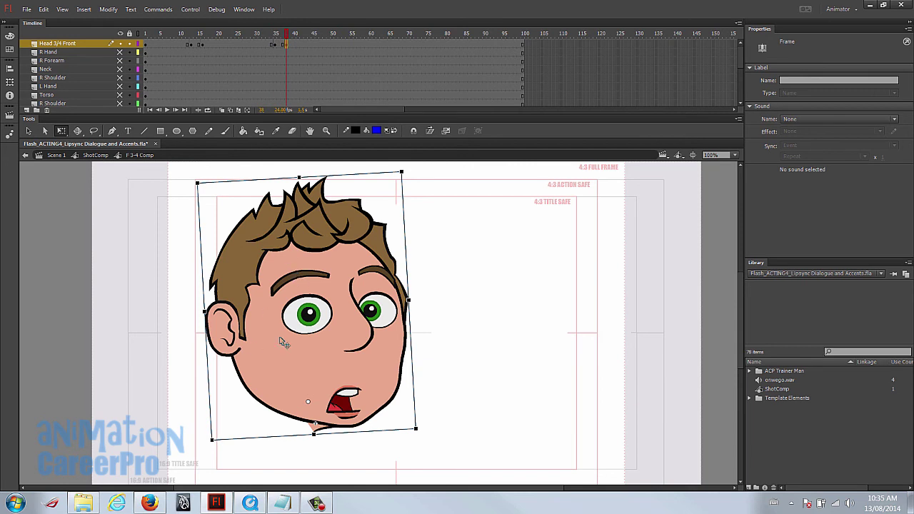
left_click(299, 266)
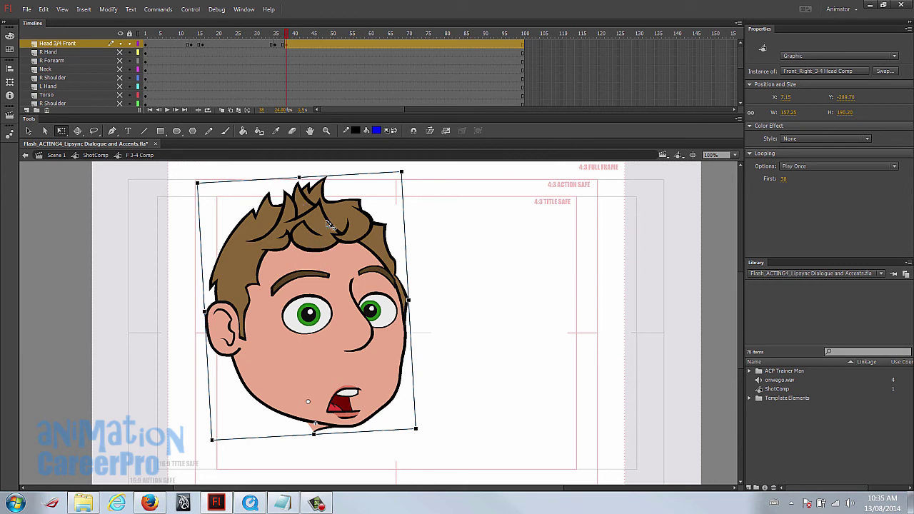
- Insert keyframes on the Head 3/4 Front layer at frames 31 and 41, around the existing keyframes at 35 and 38
left_click(265, 36)
left_click(264, 46)
left_click(261, 46)
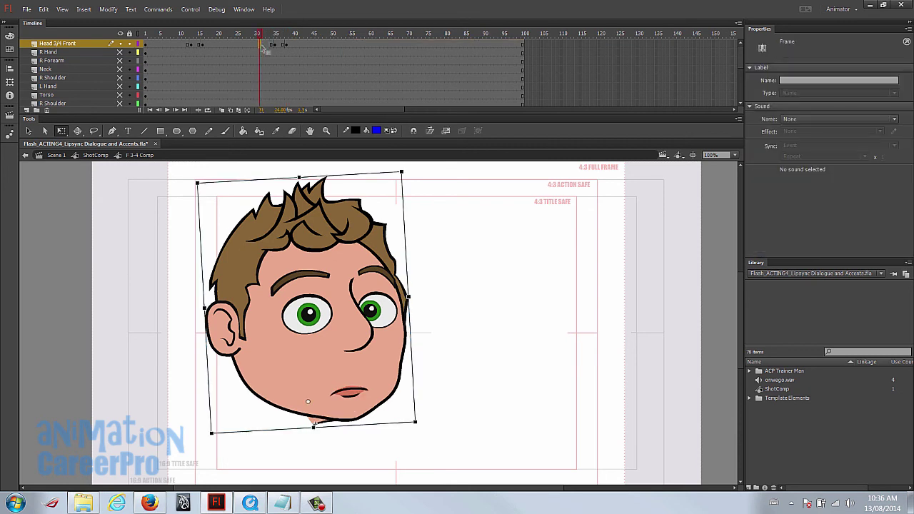
left_click(277, 45)
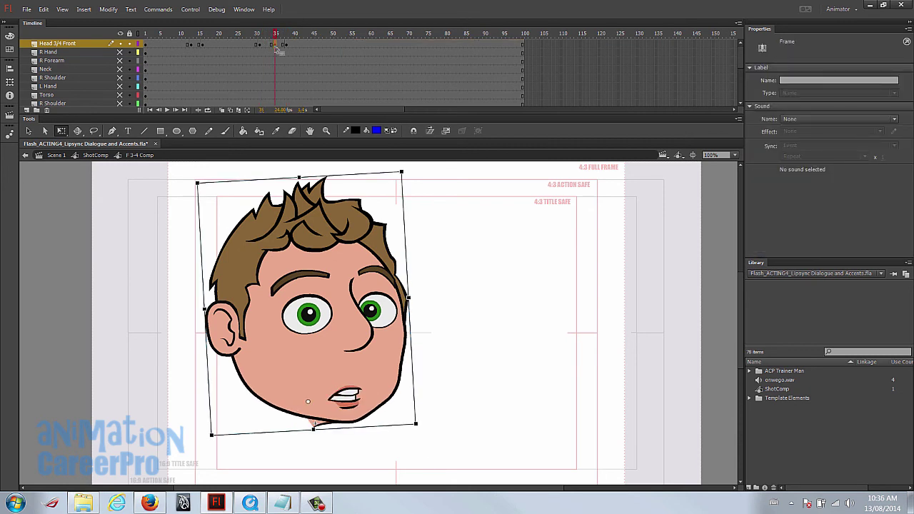
left_click(287, 45)
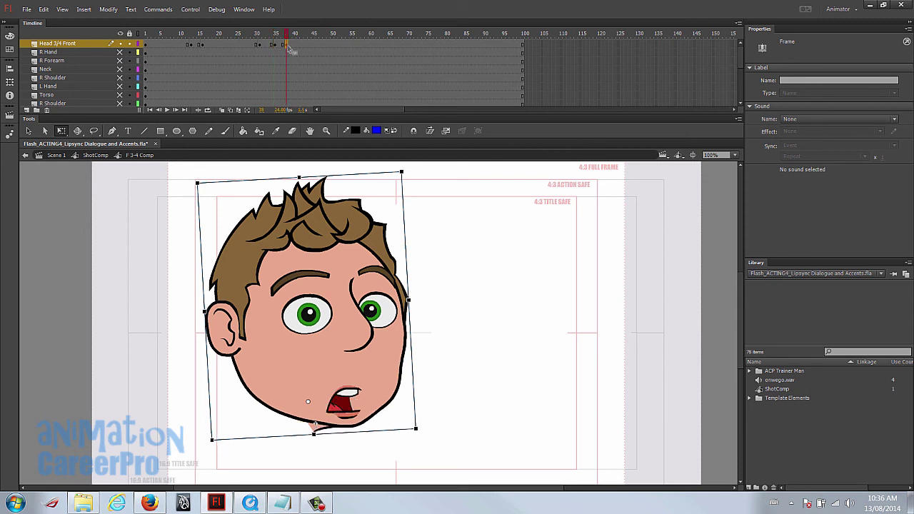
left_click(302, 45)
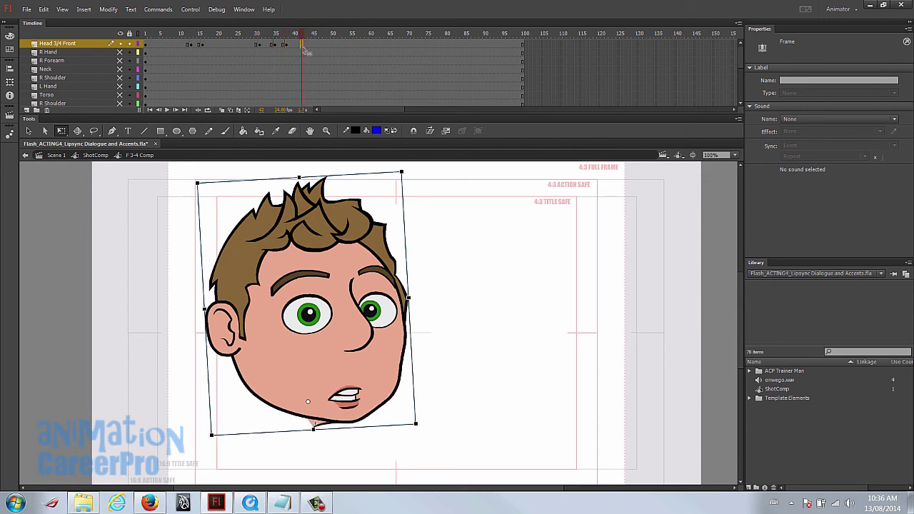
left_click(299, 45)
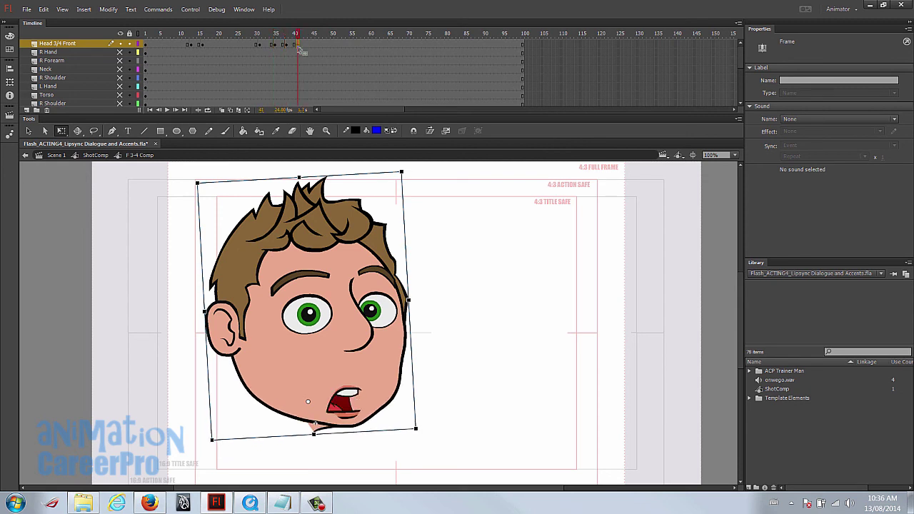
- At frame 35, rotate the head clockwise to nearly upright, then squash and slightly widen it to about 151 by 177 px
left_click(259, 45)
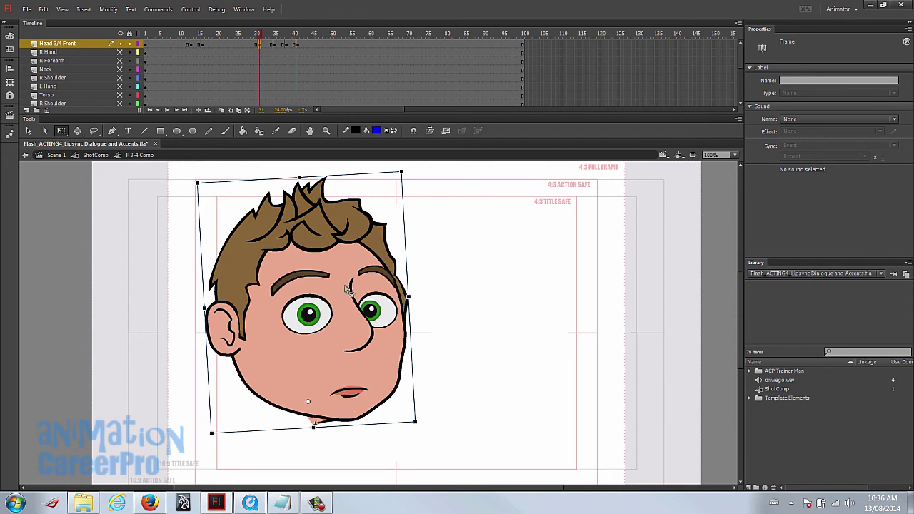
left_click(276, 45)
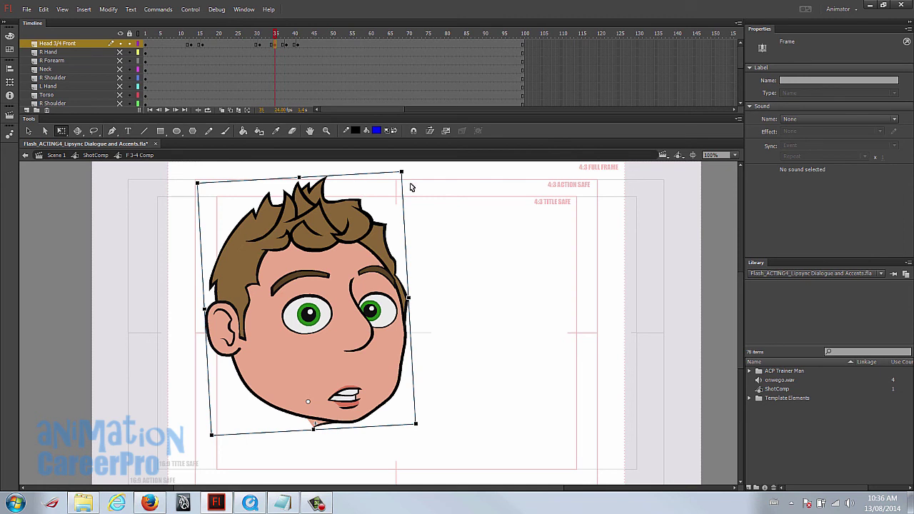
left_click_drag(412, 180, 414, 183)
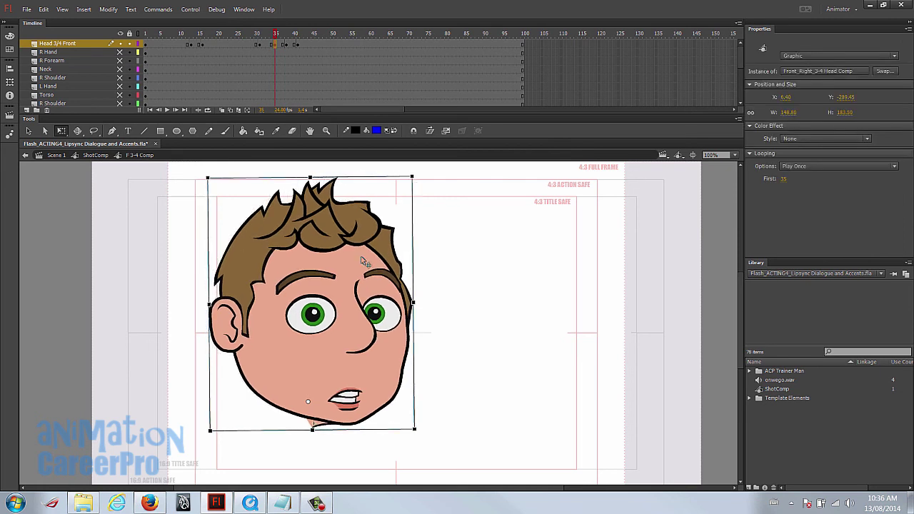
left_click_drag(309, 178, 311, 189)
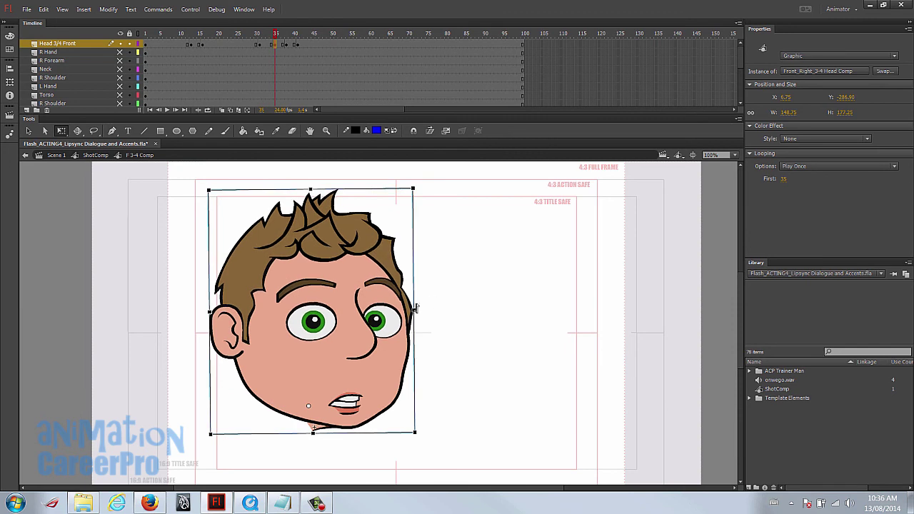
left_click_drag(416, 310, 418, 309)
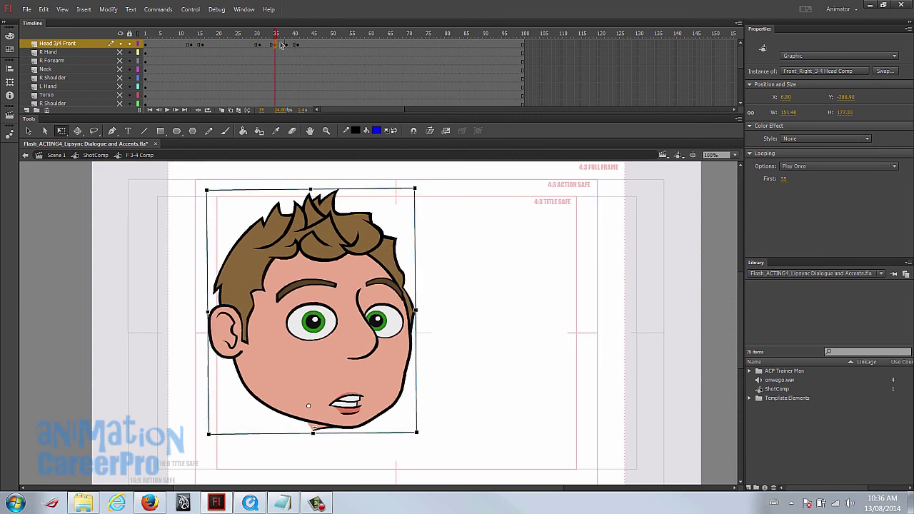
- At frame 38, stretch the head upward and narrow it slightly to about 156 by 198 px
mouse_move(277, 34)
left_mouse_down()
mouse_move(262, 34)
mouse_move(276, 37)
left_mouse_up()
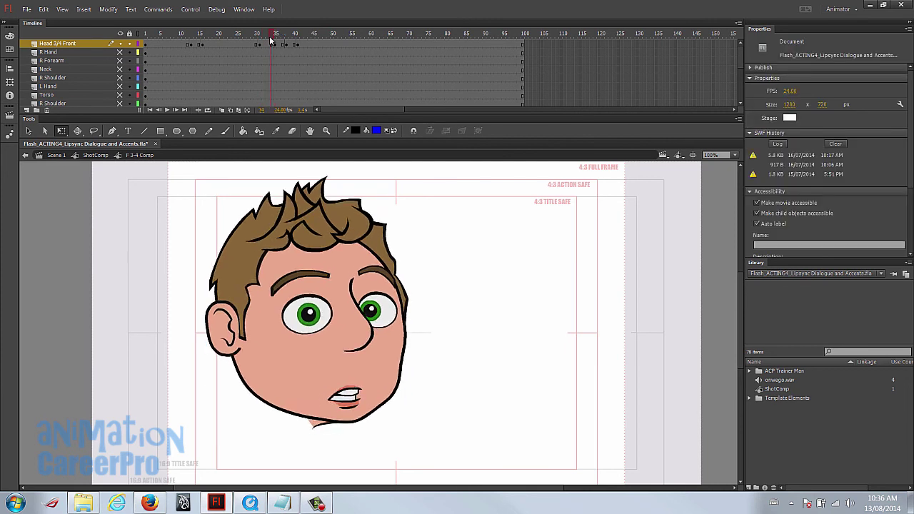
left_click(411, 312)
key("period")
key("period")
key("period")
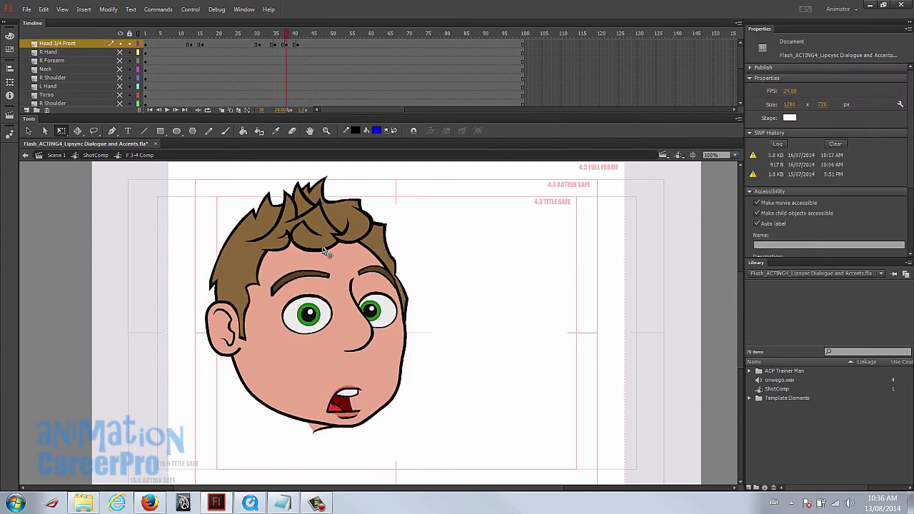
left_click_drag(299, 176, 299, 167)
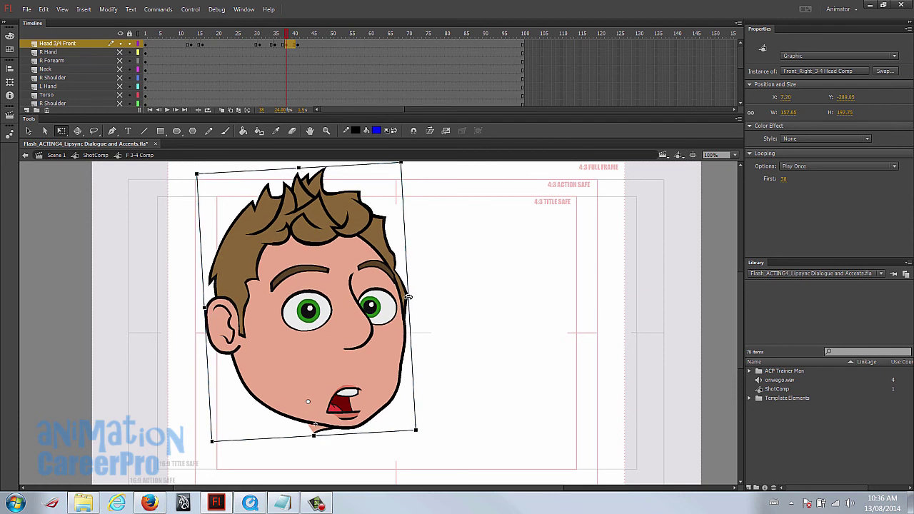
left_click_drag(408, 296, 407, 296)
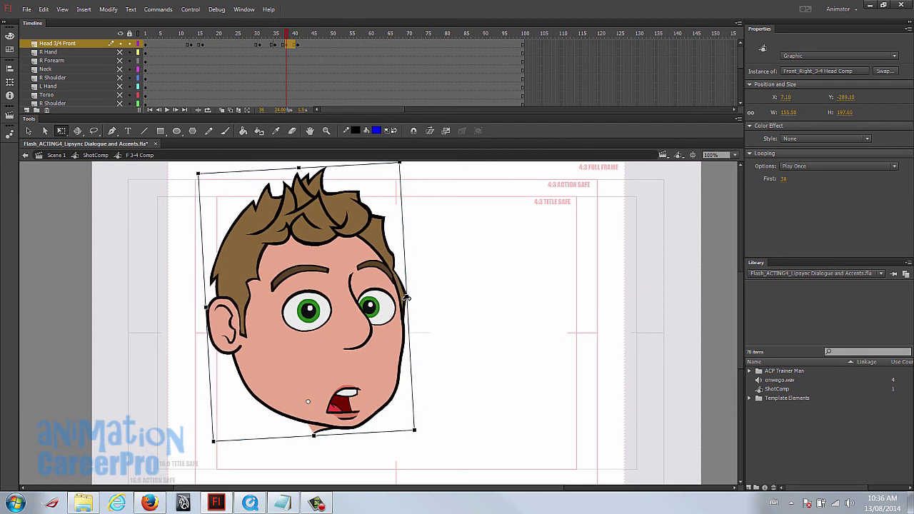
- Check the head's pose change through frame 41, then play the animation from near the start
left_click(272, 40)
left_click_drag(272, 39, 296, 40)
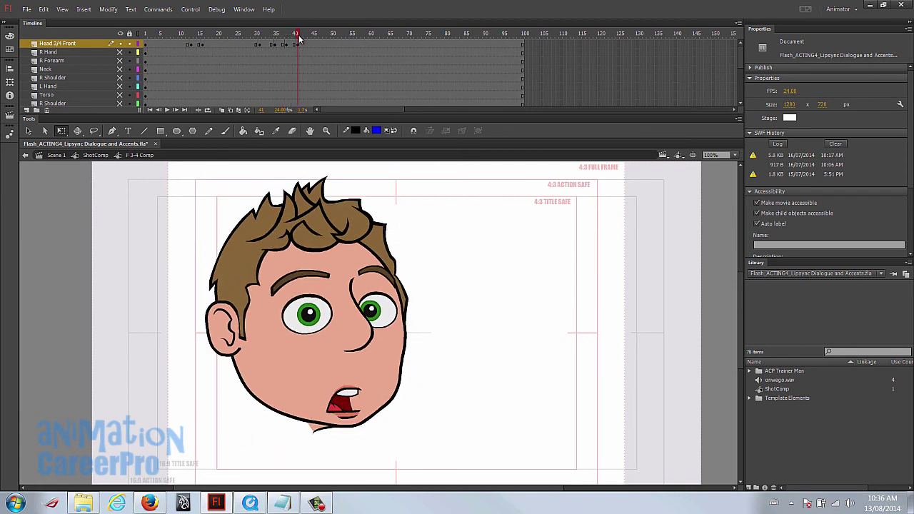
left_click(300, 45)
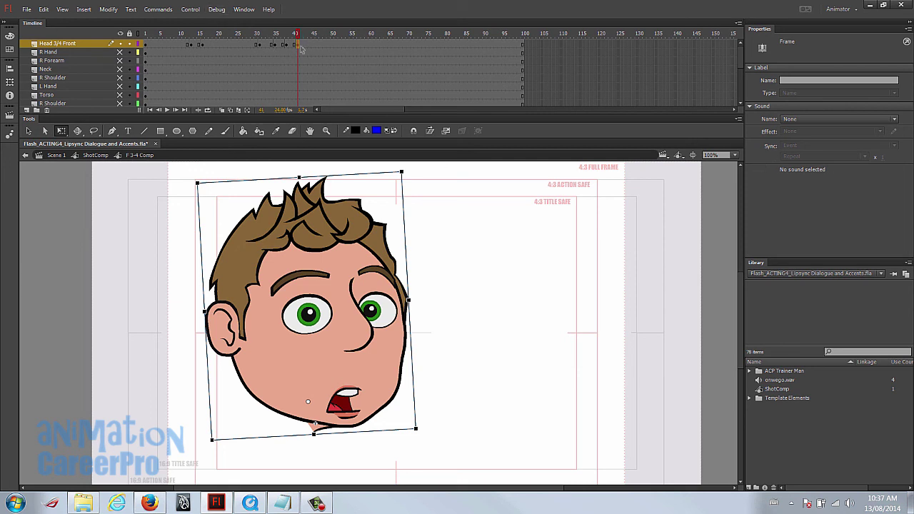
left_click(259, 34)
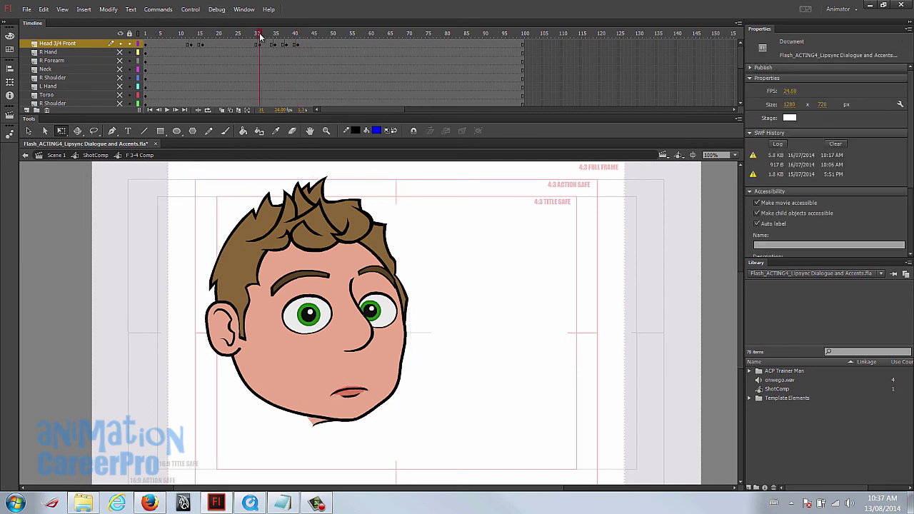
left_click_drag(153, 34, 167, 44)
key("Return")
left_click(175, 44)
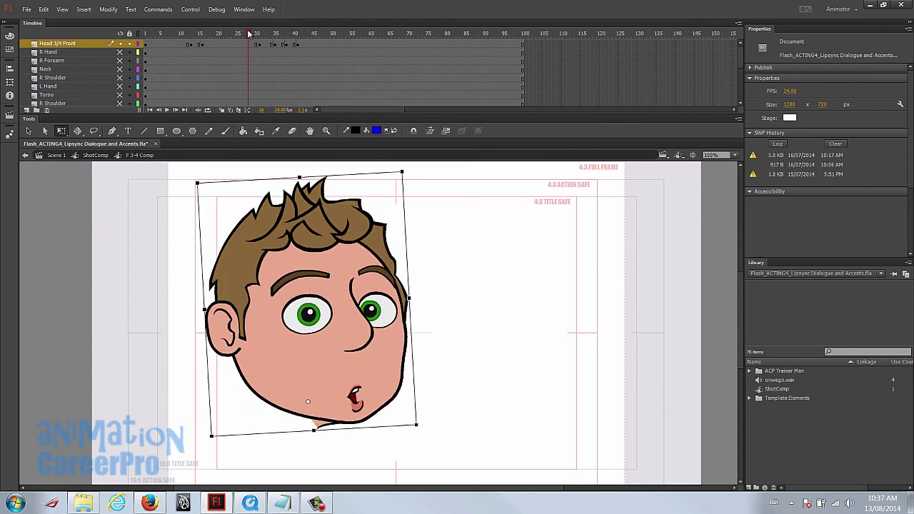
- Play the whole animation from frame 1, then replay the part from frame 61 to locate the next vowel accent
left_click(254, 34)
left_click(431, 35)
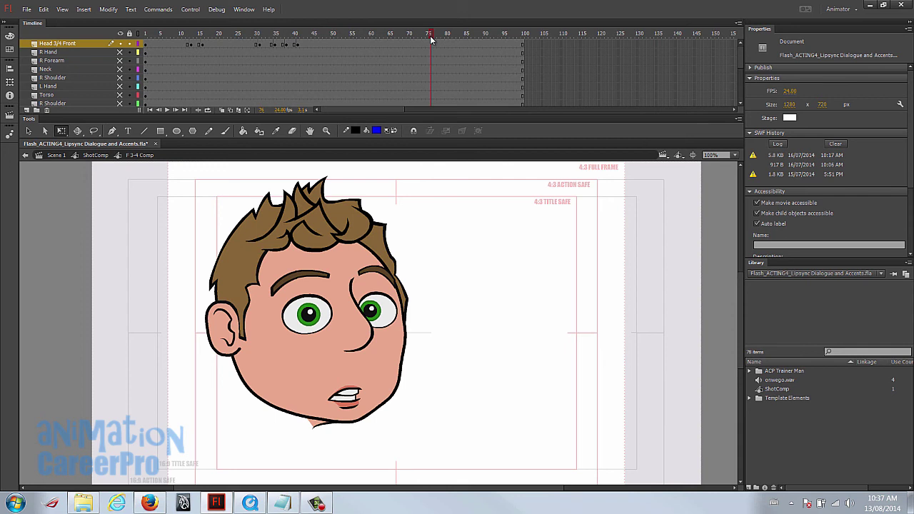
left_click_drag(430, 38, 147, 35)
key("Return")
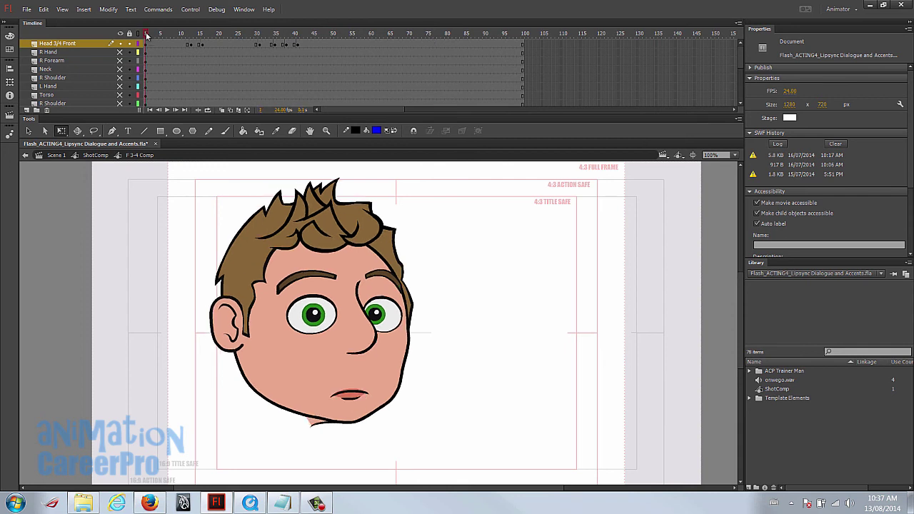
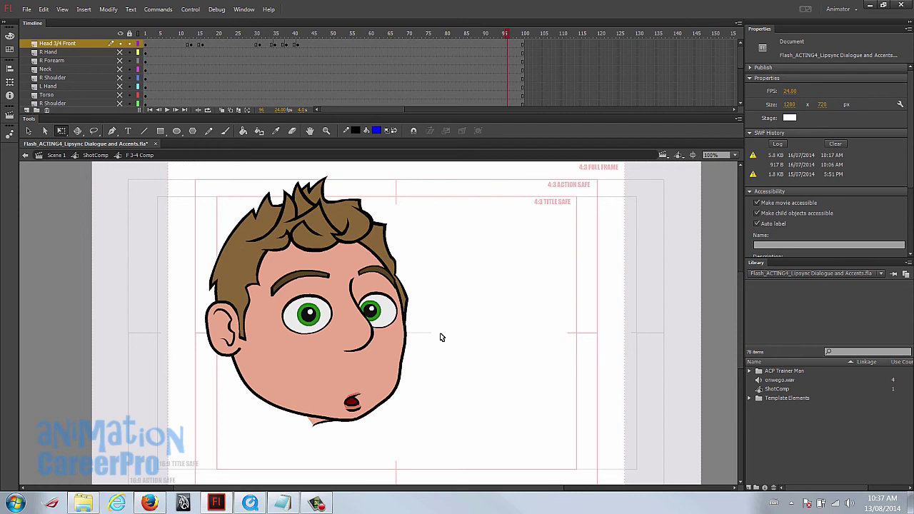
left_click(376, 36)
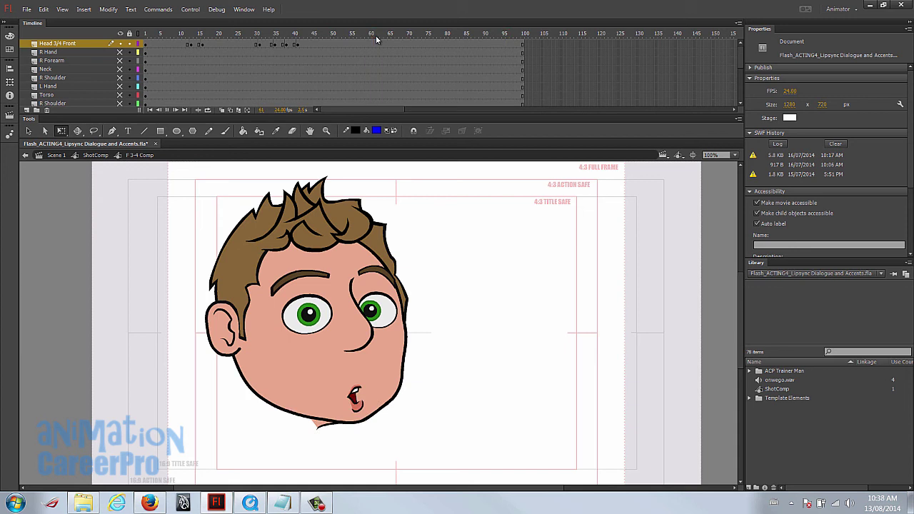
key("Return")
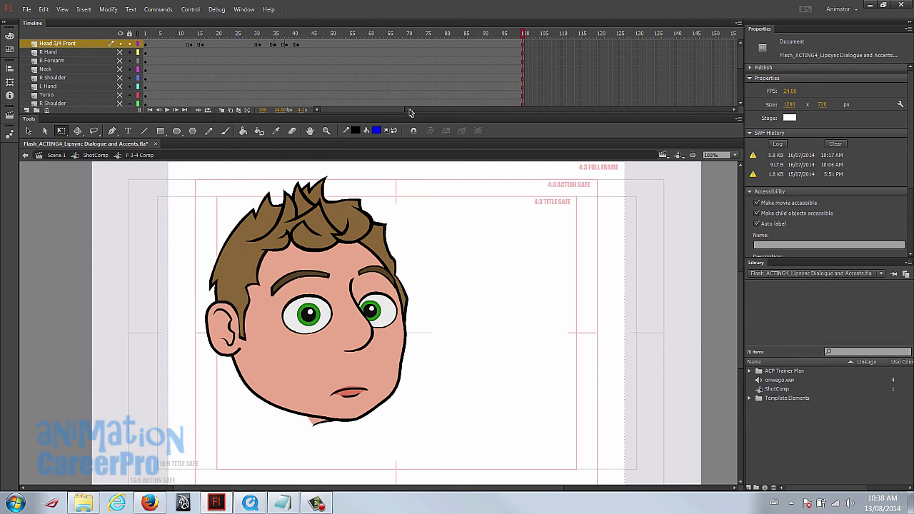
- Insert keyframes on the Head 3/4 Front layer at frames 79 and 77 for the next accent
left_click_drag(437, 40, 446, 43)
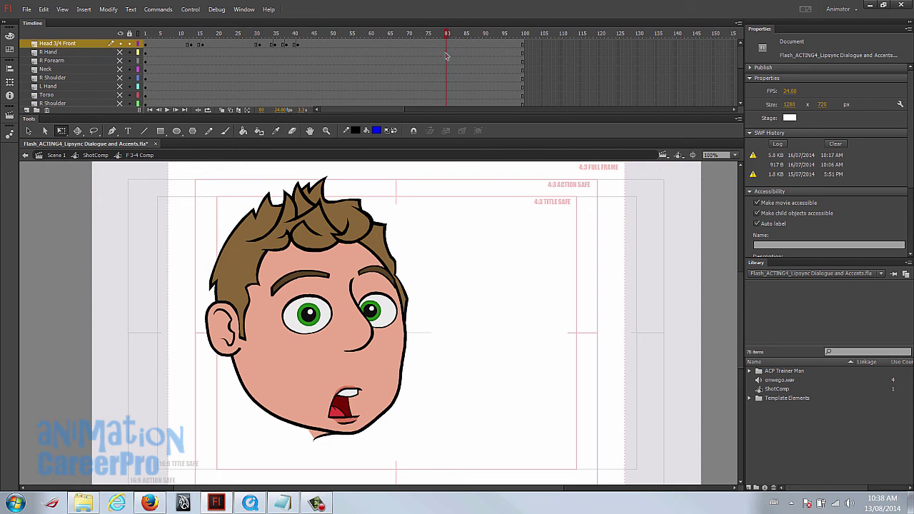
left_click(442, 49)
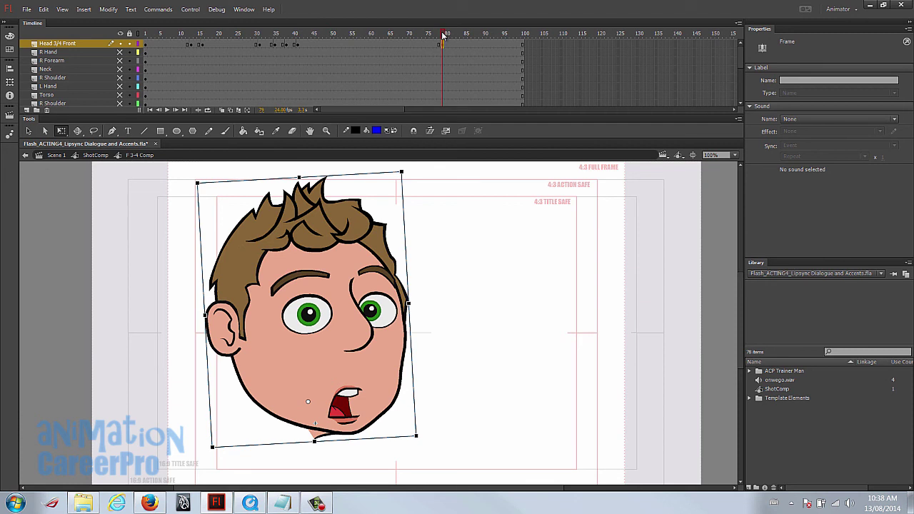
left_click(443, 36)
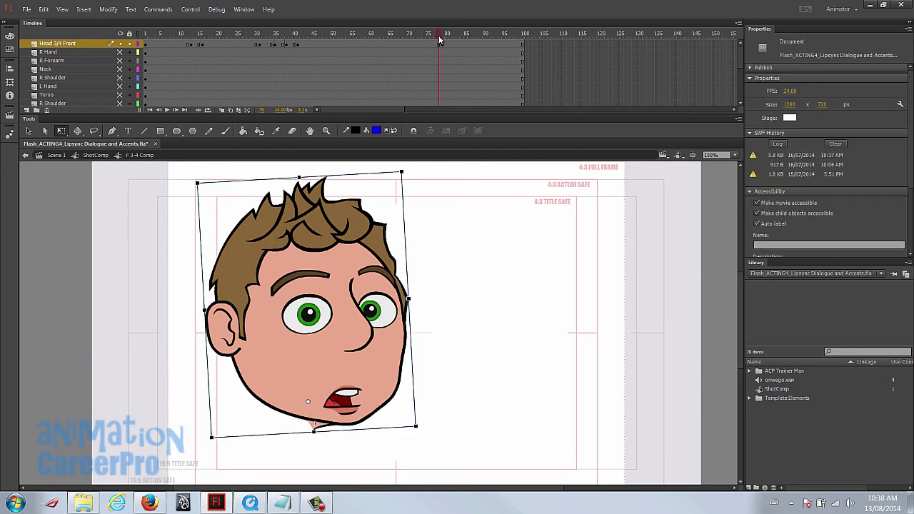
left_click(436, 44)
left_click(434, 46)
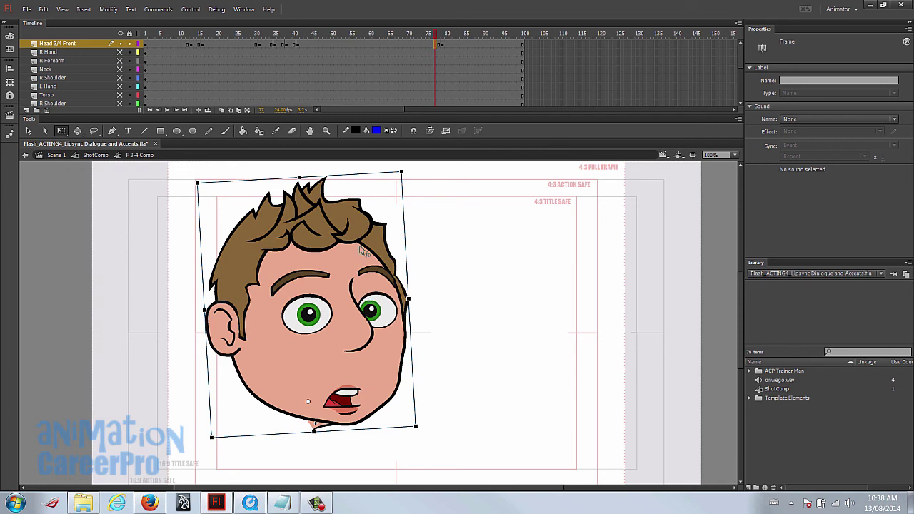
- Compare frames 77 and 79, then insert a keyframe on the Head 3/4 Front layer at frame 72
left_click(438, 34)
left_click_drag(437, 34, 443, 34)
left_click(443, 45)
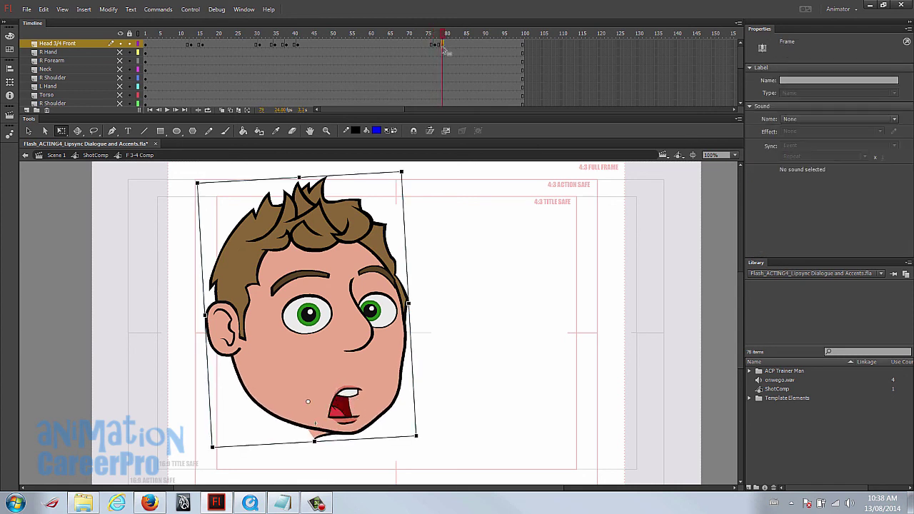
left_click(435, 45)
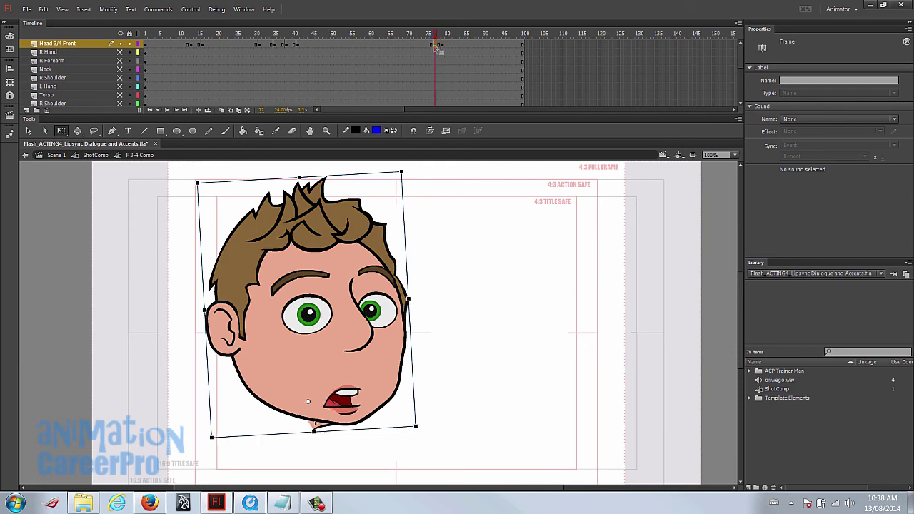
left_click(420, 45)
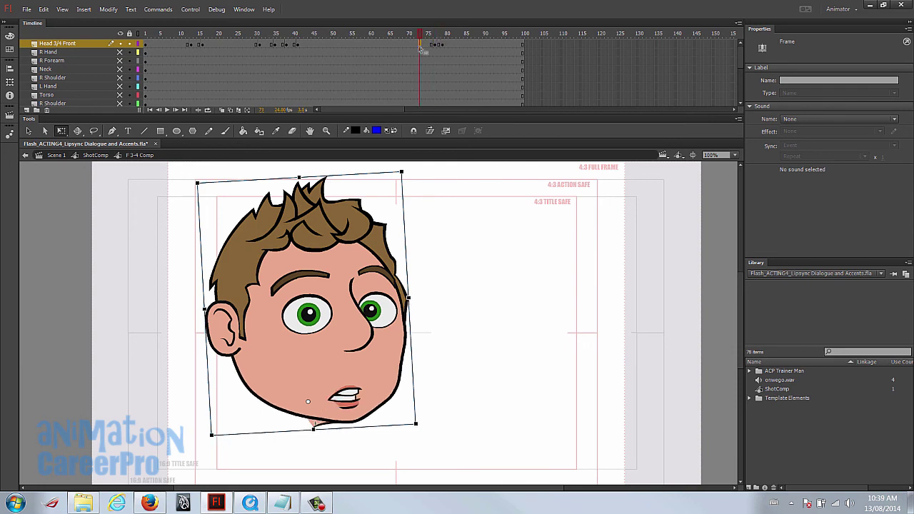
left_click(419, 36)
mouse_move(417, 36)
left_mouse_down()
mouse_move(430, 39)
mouse_move(419, 45)
mouse_move(439, 40)
mouse_move(419, 39)
left_mouse_up()
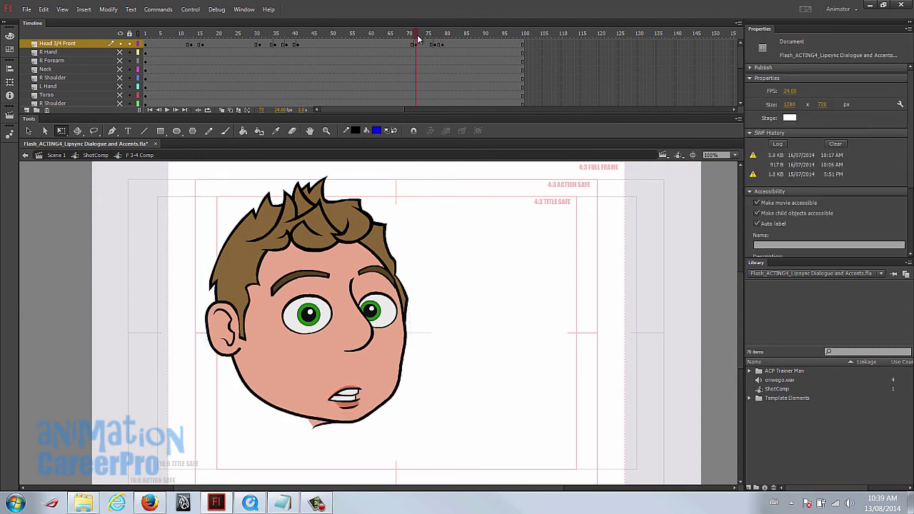
- Step through the accent keyframes and insert a closing keyframe on the Head 3/4 Front layer at frame 83
left_click(418, 48)
left_click_drag(420, 35, 434, 37)
left_click(435, 46)
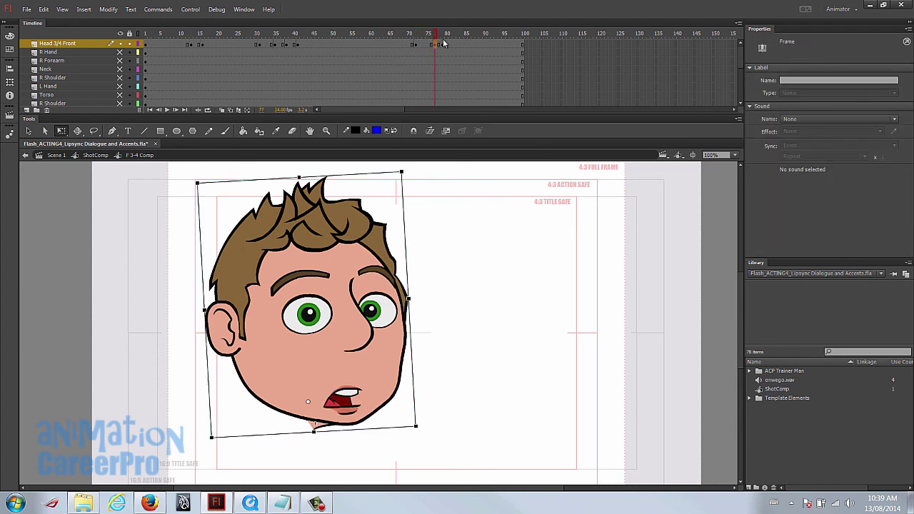
left_click(445, 49)
left_click(444, 46)
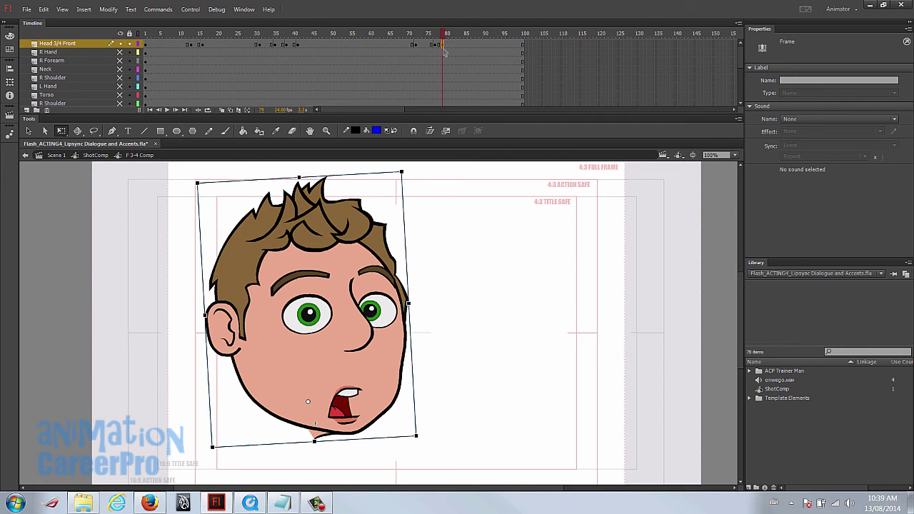
left_click(447, 34)
left_click(458, 47)
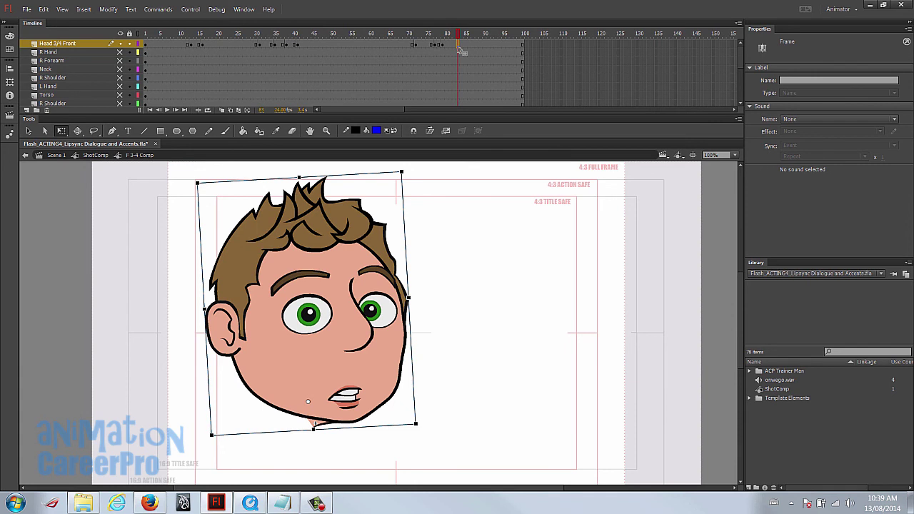
- At frame 77, rotate the head clockwise, shift it down and left, then squash and widen it to about 169 by 181 px
left_click(416, 45)
left_click(435, 45)
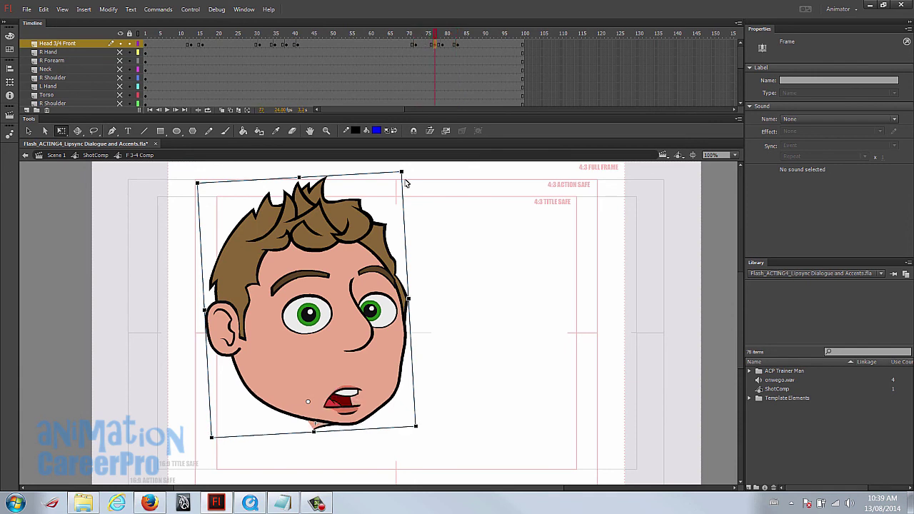
left_click(332, 277)
left_click_drag(406, 172, 428, 203)
left_click_drag(404, 264, 376, 286)
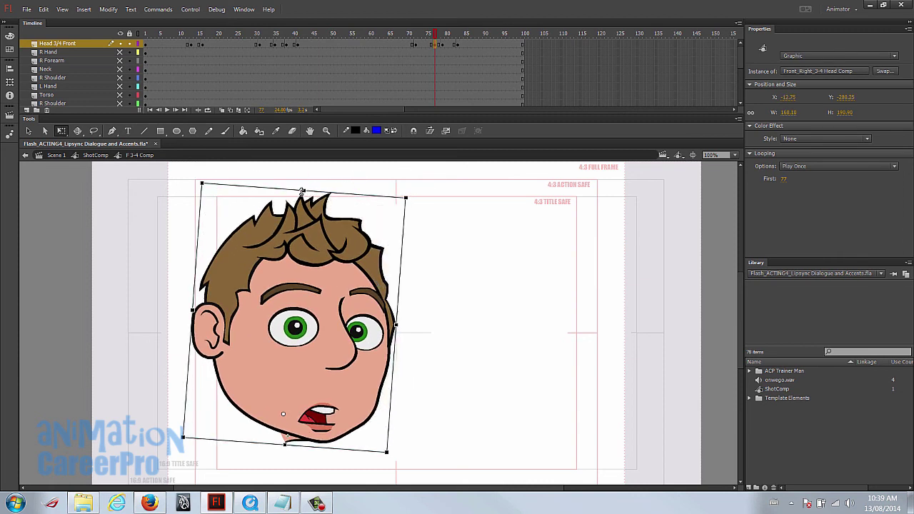
left_click_drag(302, 192, 302, 205)
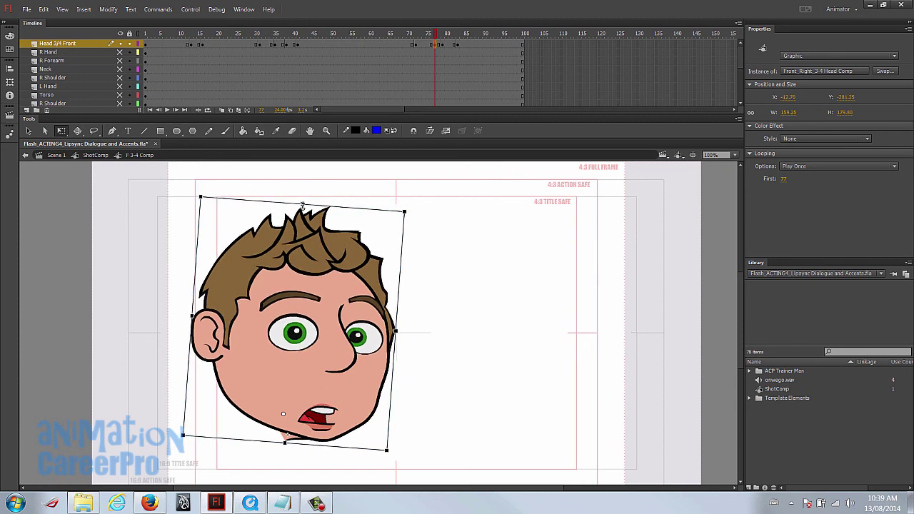
left_click_drag(396, 330, 402, 328)
- Compare the frame 77 head with the neighbouring pose using onion skinning, and nudge it slightly further left and down
left_click(221, 110)
left_click(443, 36)
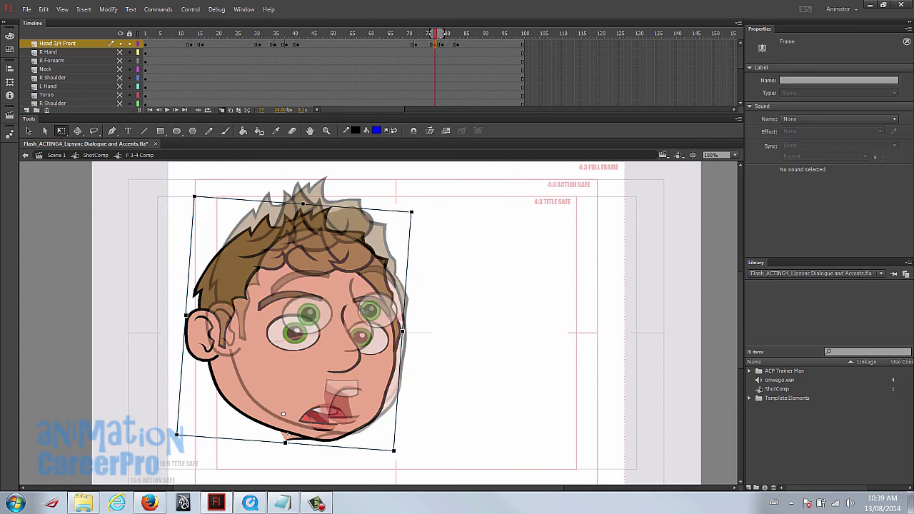
left_click_drag(342, 298, 354, 315)
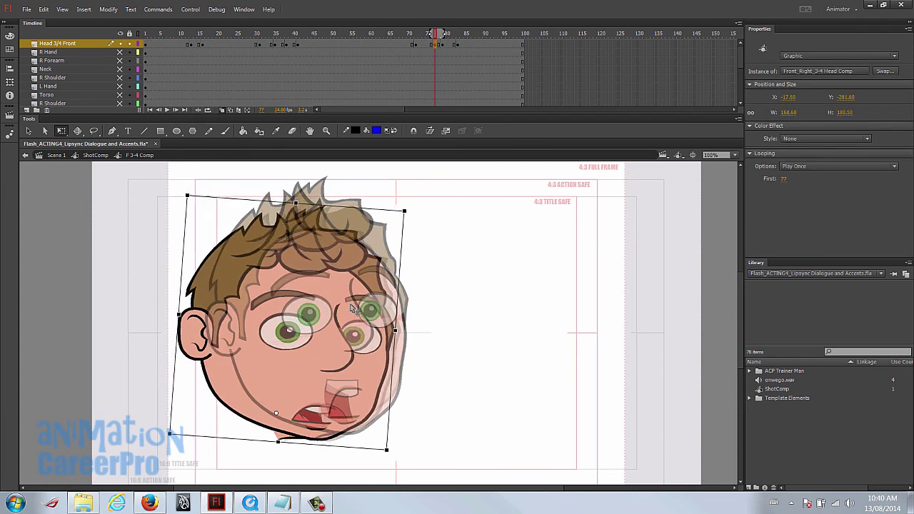
left_click(432, 34)
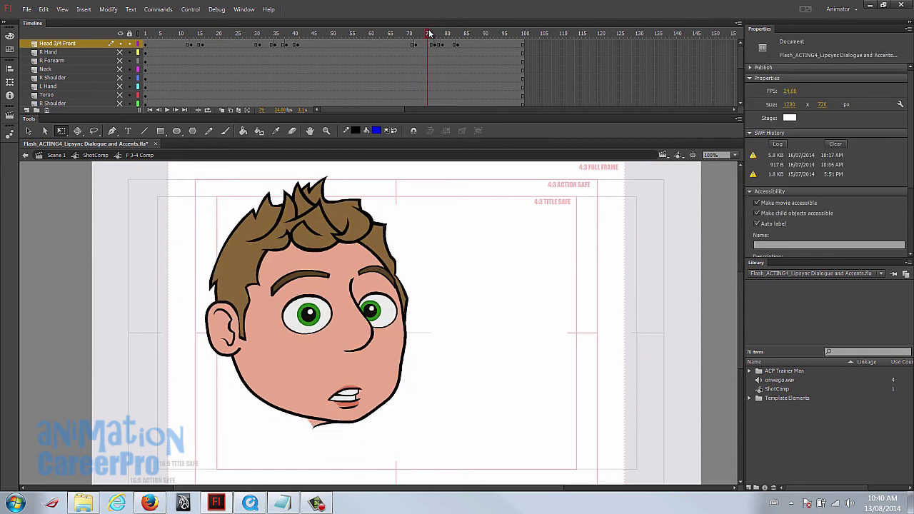
left_click(436, 34)
left_click_drag(438, 36, 433, 36)
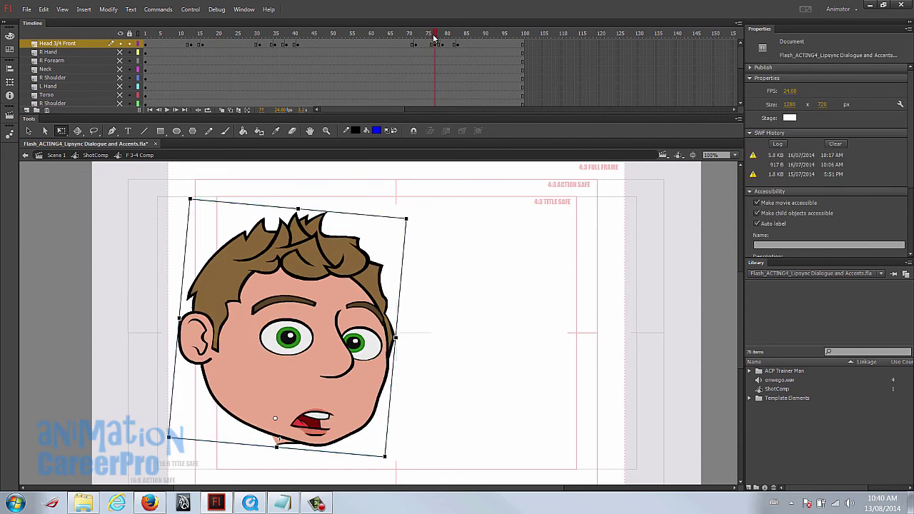
left_click_drag(327, 341, 320, 345)
- At frame 79, rotate the head clockwise, move it up and right, and skew its top to the right
left_click_drag(436, 35, 440, 35)
left_click(443, 44)
left_click_drag(408, 172, 445, 184)
left_click_drag(356, 312, 389, 304)
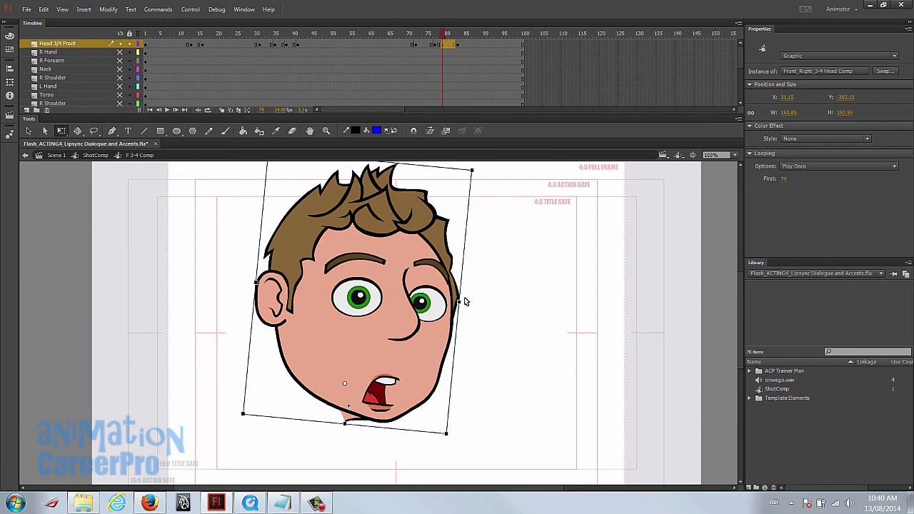
left_click_drag(435, 168, 449, 169)
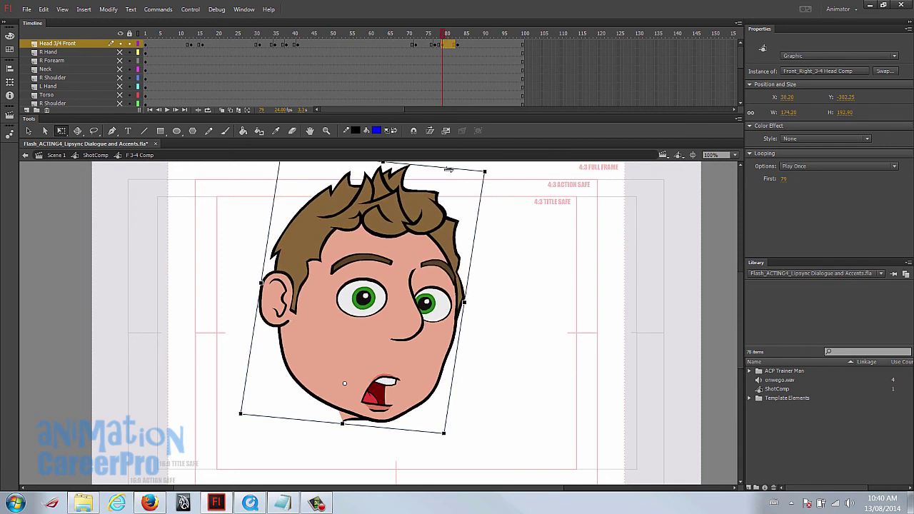
- Copy the frame 79 head keyframe and paste it over the keyframe at frame 83 on the Head 3/4 Front layer
left_click(443, 44)
right_click(442, 45)
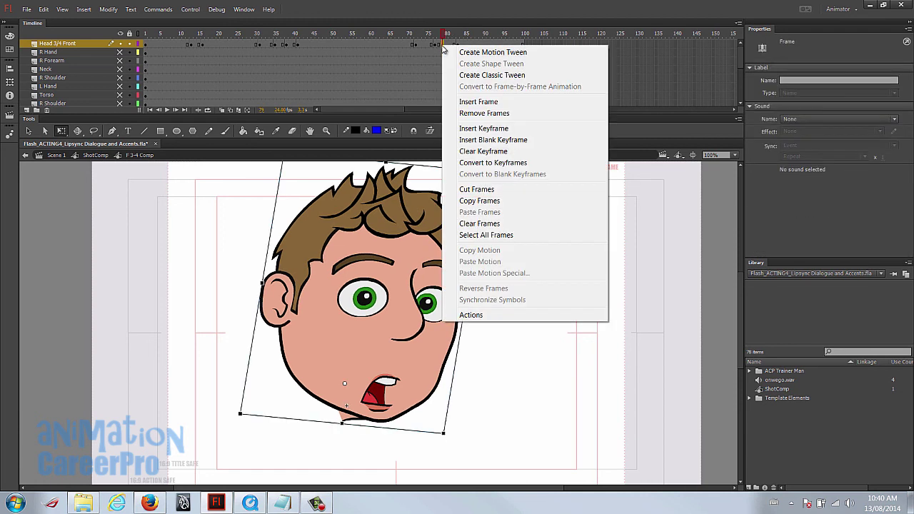
left_click(479, 201)
right_click(457, 45)
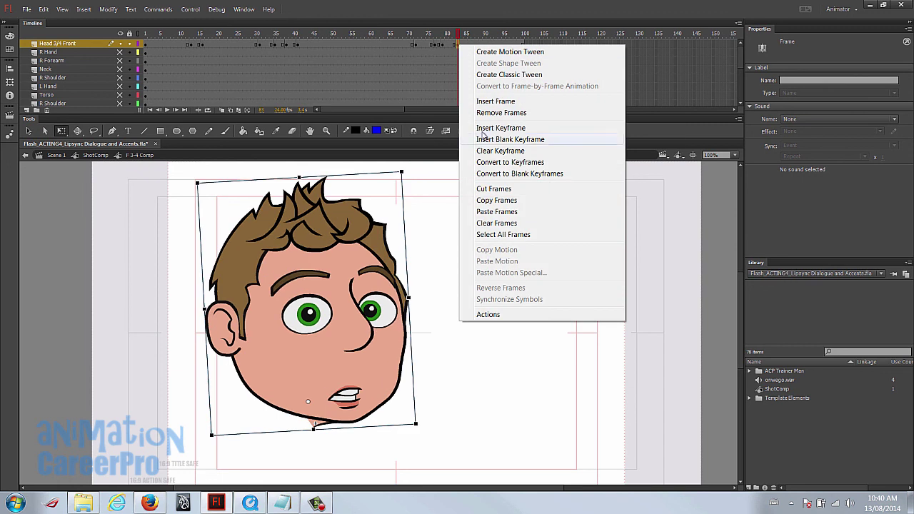
left_click(505, 214)
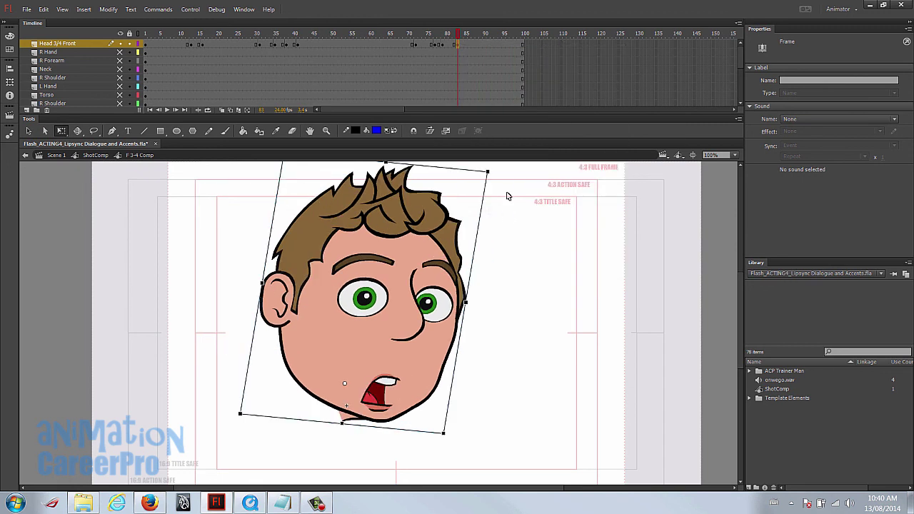
- At frame 83, reduce the head's skew, rotate it counterclockwise to near upright and shift it right, about 149 by 183 px
left_click_drag(440, 168, 432, 170)
left_click(458, 34)
left_click(404, 321)
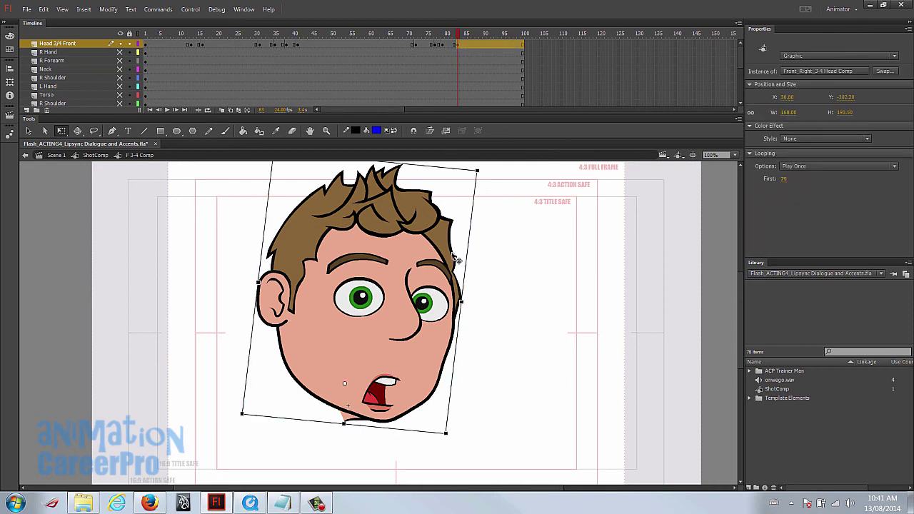
left_click_drag(485, 176, 460, 165)
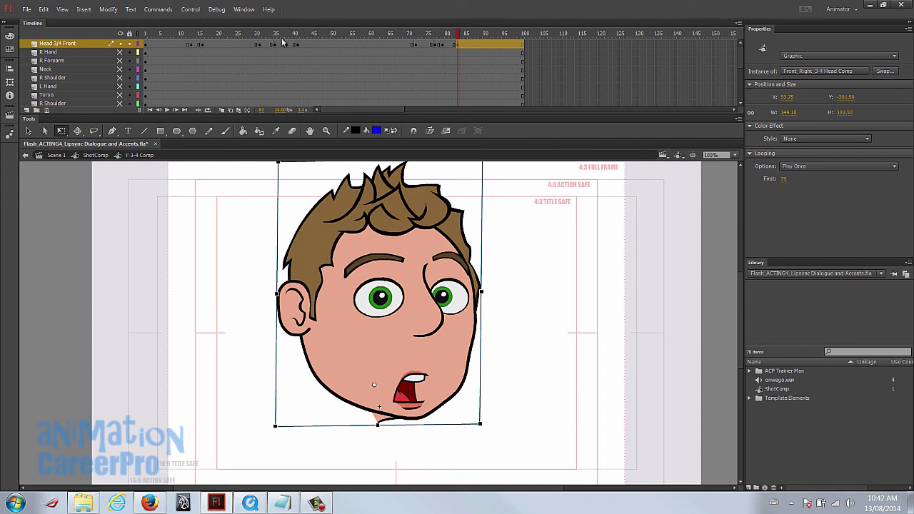
- Check the head's looping first-frame value at each keyframe from frame 16 through frame 79
left_click(199, 44)
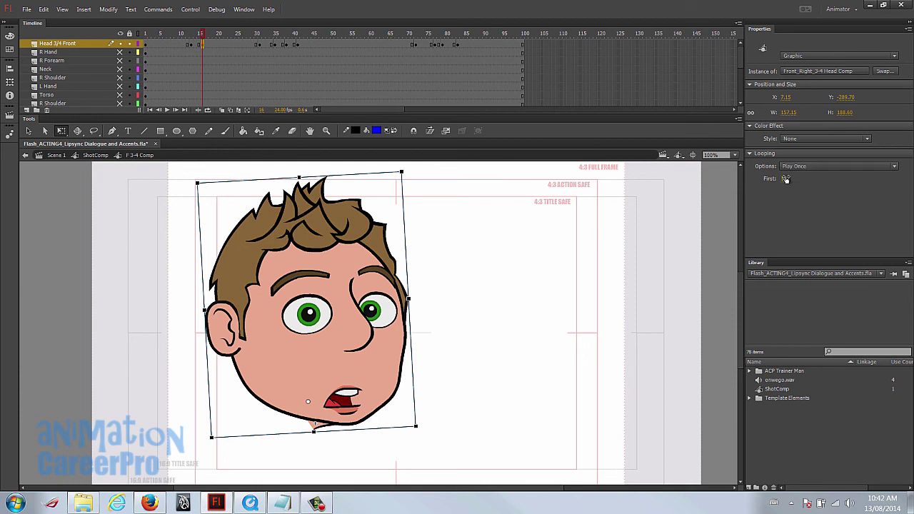
left_click(260, 35)
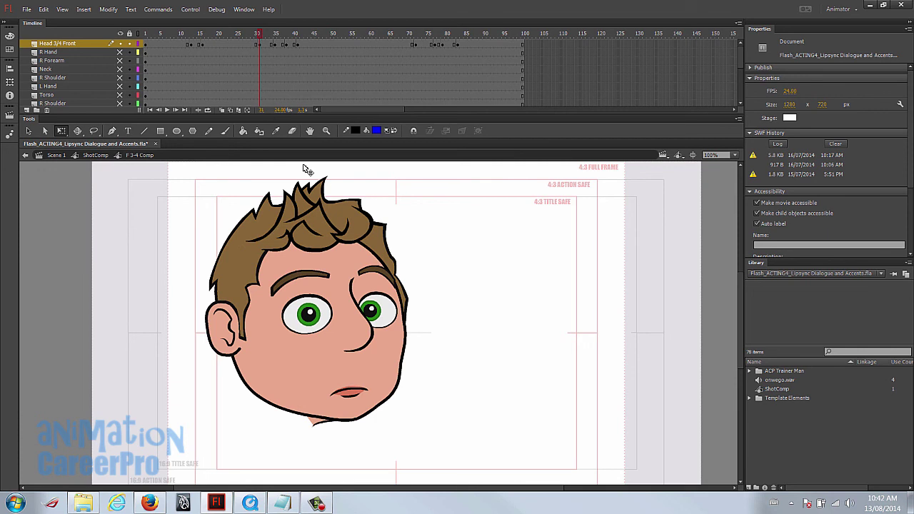
left_click(295, 275)
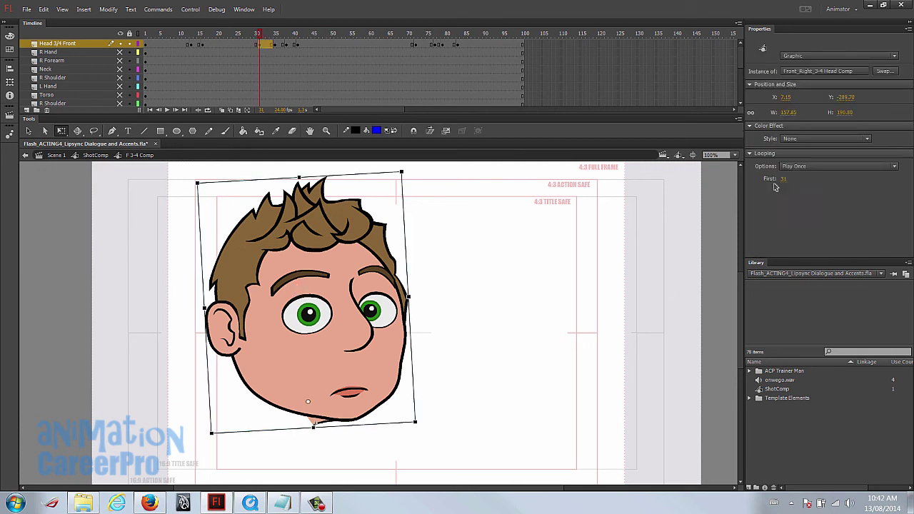
left_click(275, 34)
left_click(315, 268)
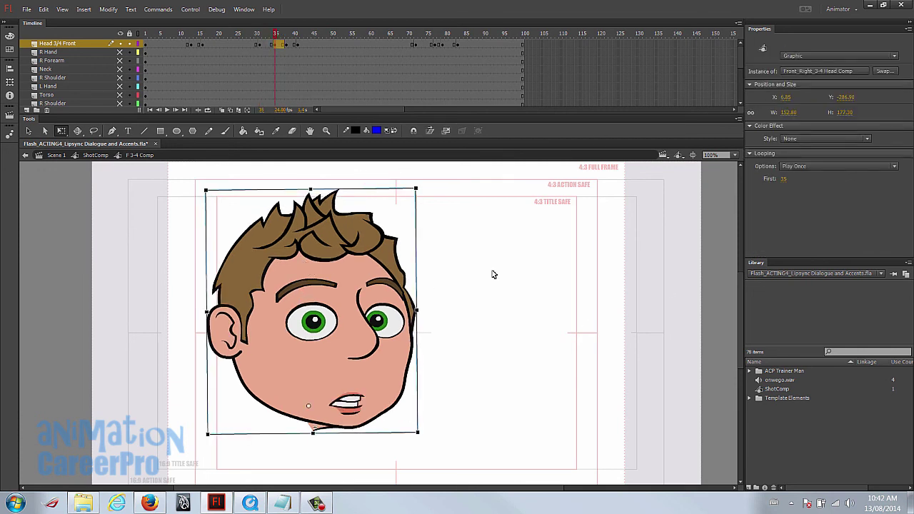
left_click(287, 34)
left_click(328, 261)
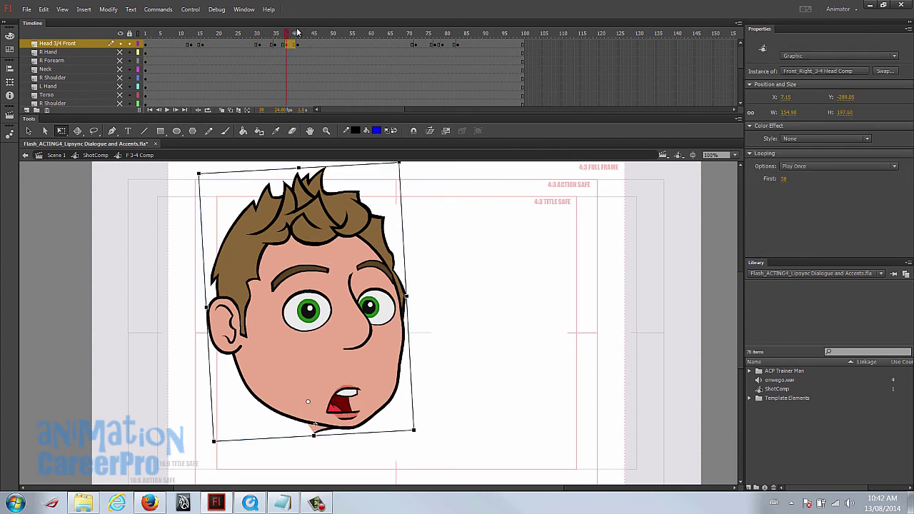
left_click(298, 34)
left_click(342, 284)
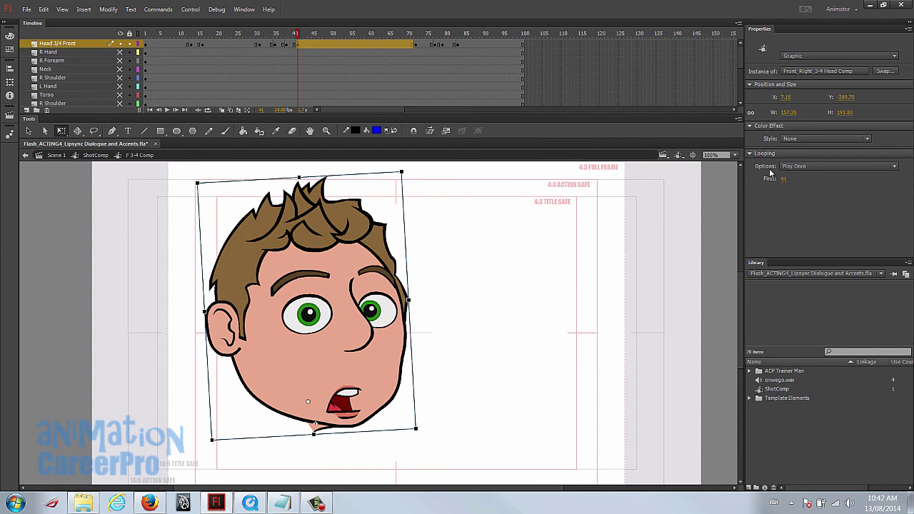
left_click(416, 35)
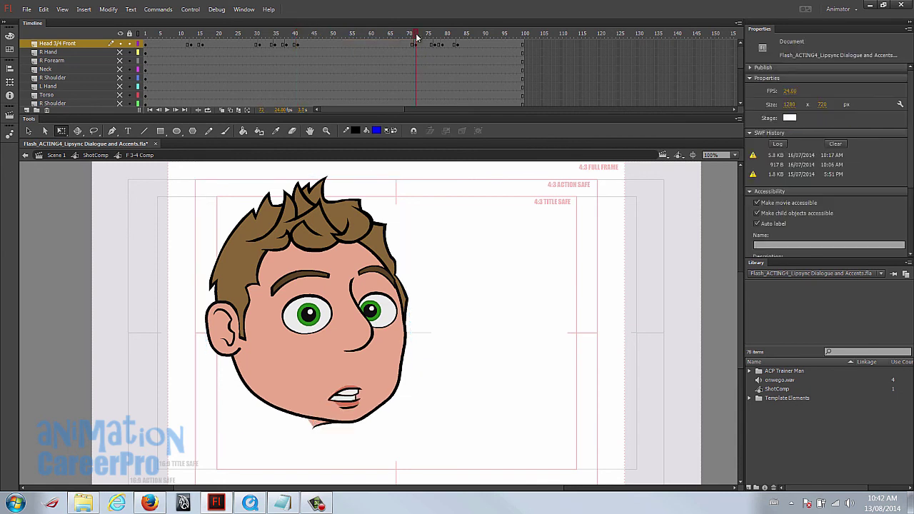
left_click(345, 290)
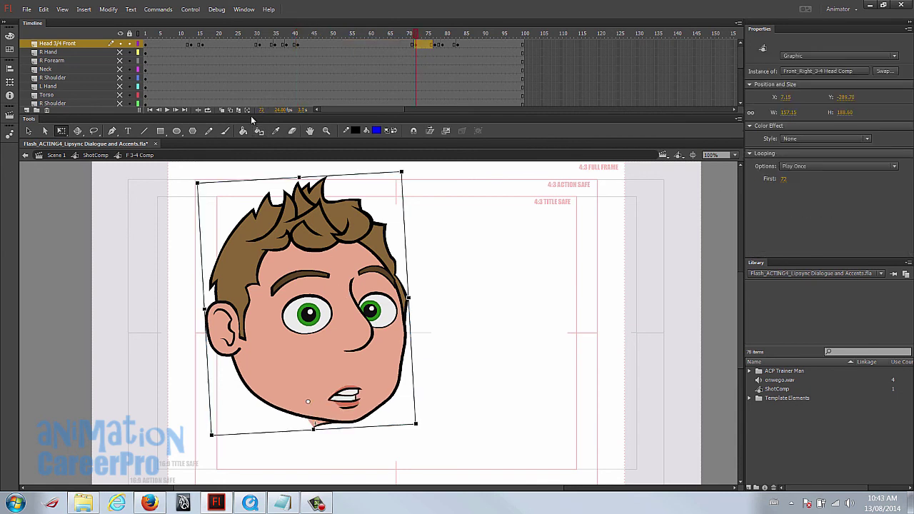
left_click(436, 34)
left_click(292, 266)
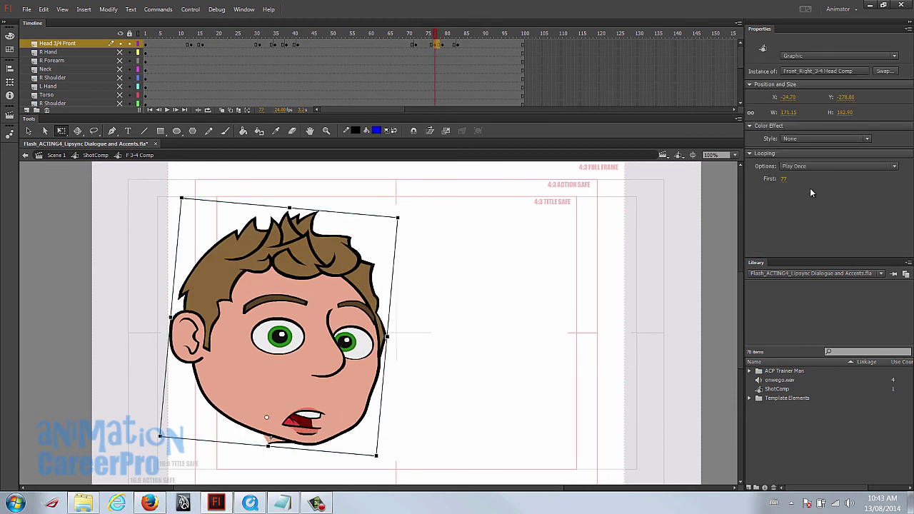
left_click(448, 36)
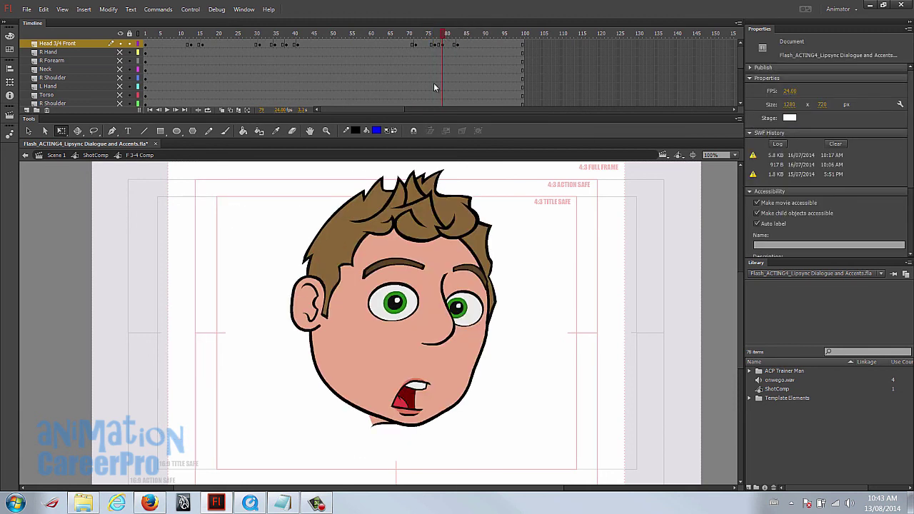
left_click(429, 277)
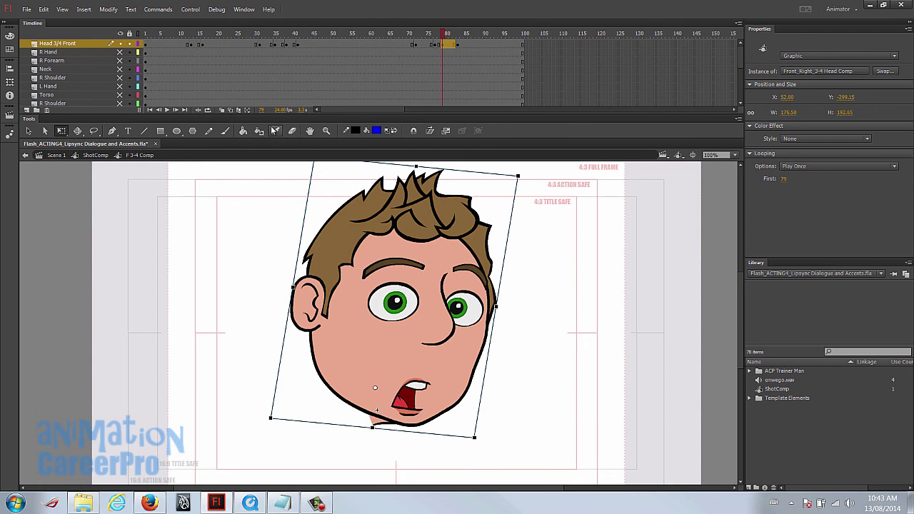
- At frame 83, set the head's looping first frame to 83 and play the animation from frame 1
left_click(457, 34)
left_click(352, 188)
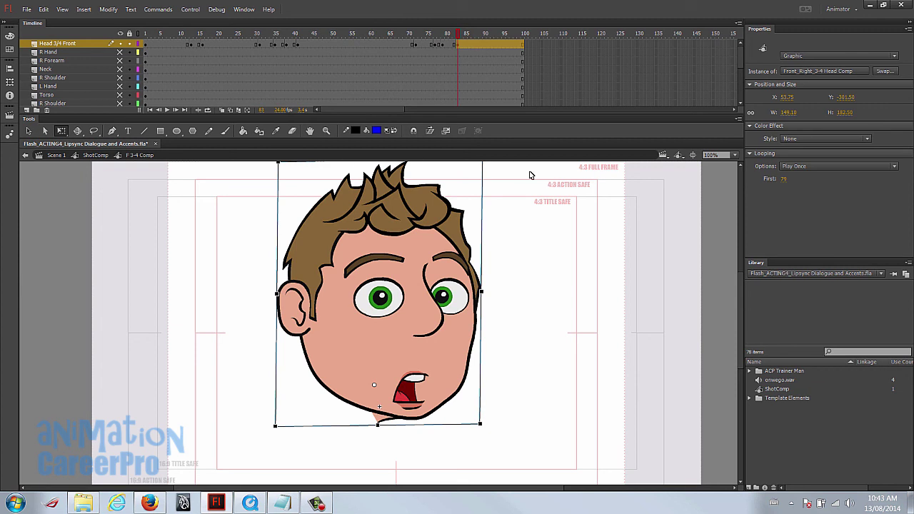
left_click(784, 180)
type("83")
key("Return")
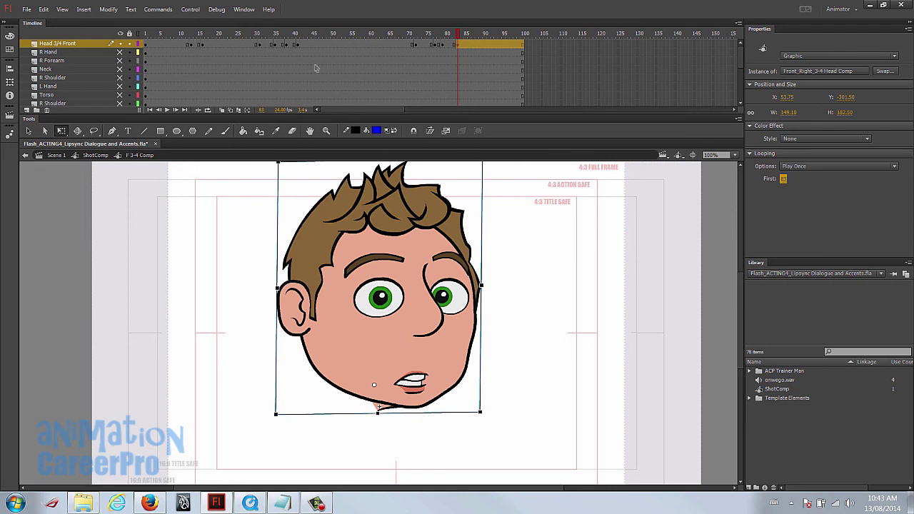
left_click(145, 36)
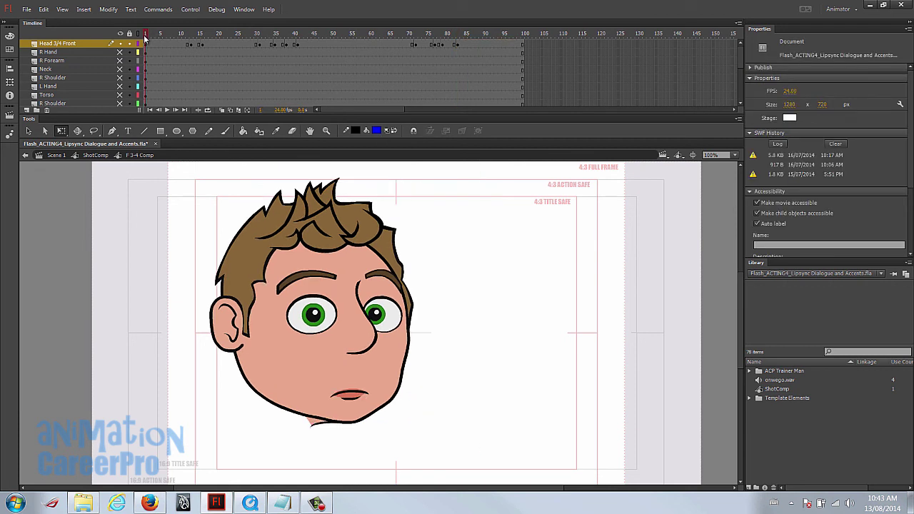
key("Return")
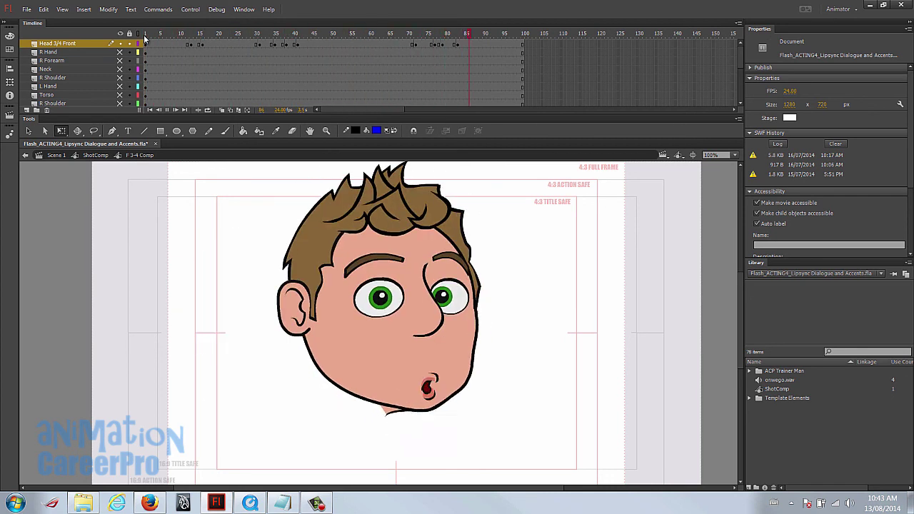
- Create classic tweens between the head's accent keyframes and play the animation from frame 1
right_click(196, 45)
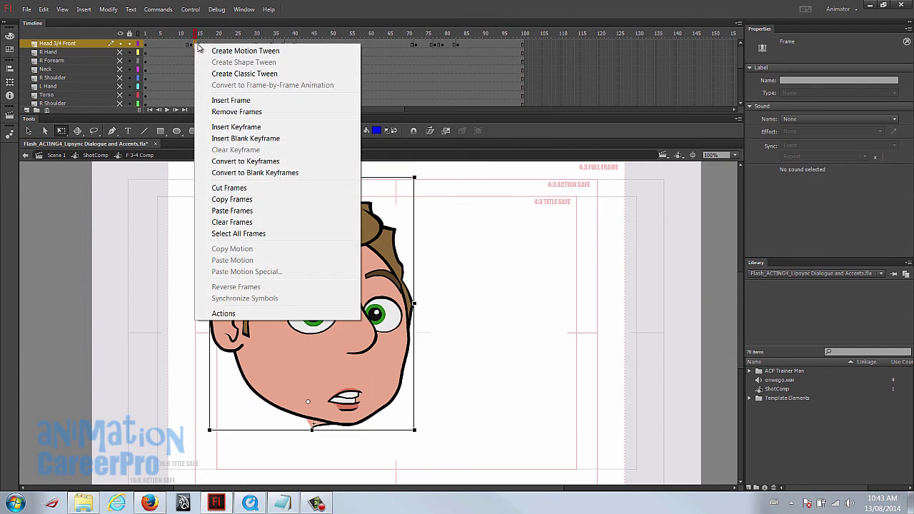
left_click(222, 69)
left_click(146, 35)
key("Return")
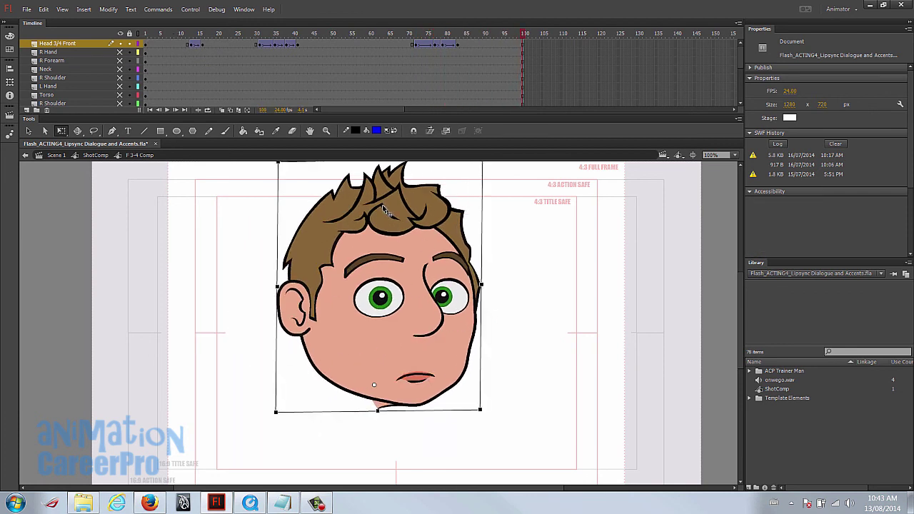
- Scrub to frame 13 and mute the computer's sound
left_click_drag(179, 36, 190, 36)
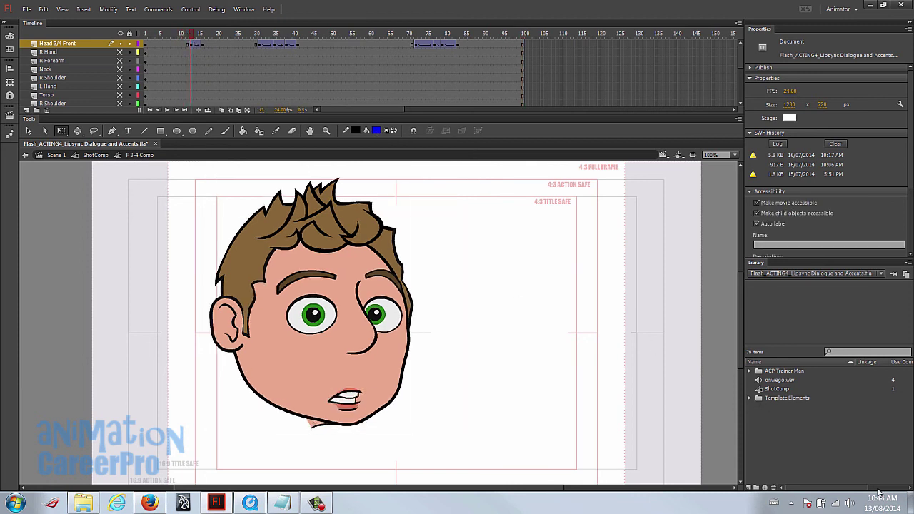
left_click(851, 504)
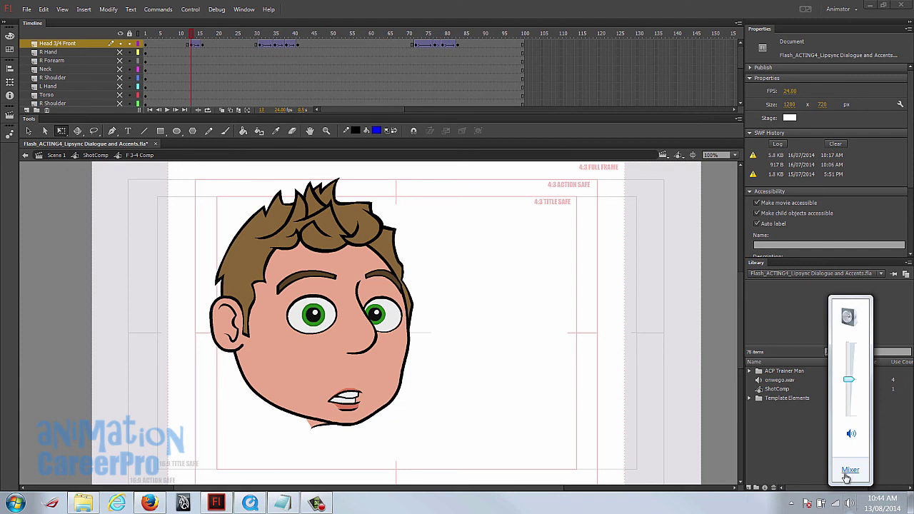
left_click(851, 435)
- Move the head keyframe at frame 16 to frame 15 and insert a keyframe at frame 20
left_click_drag(169, 35, 201, 39)
left_click(203, 44)
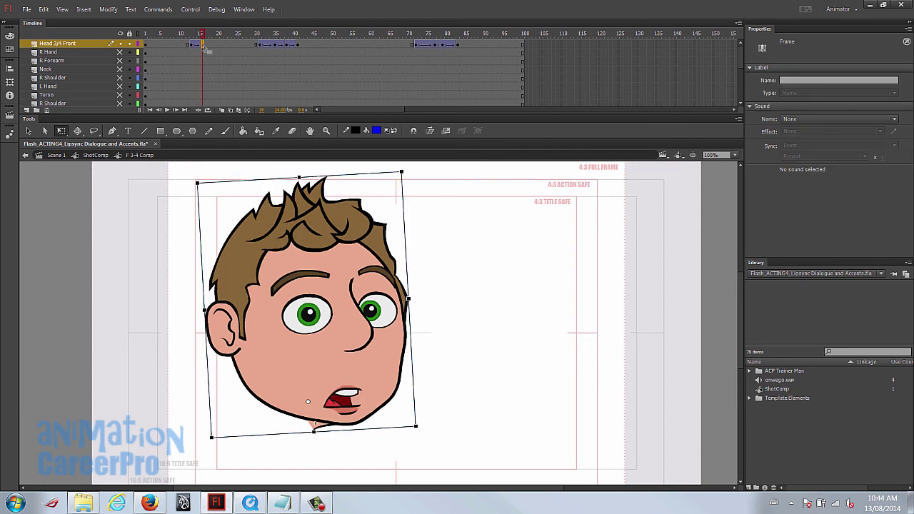
mouse_move(201, 34)
left_mouse_down()
mouse_move(190, 35)
mouse_move(214, 41)
left_mouse_up()
left_click(218, 44)
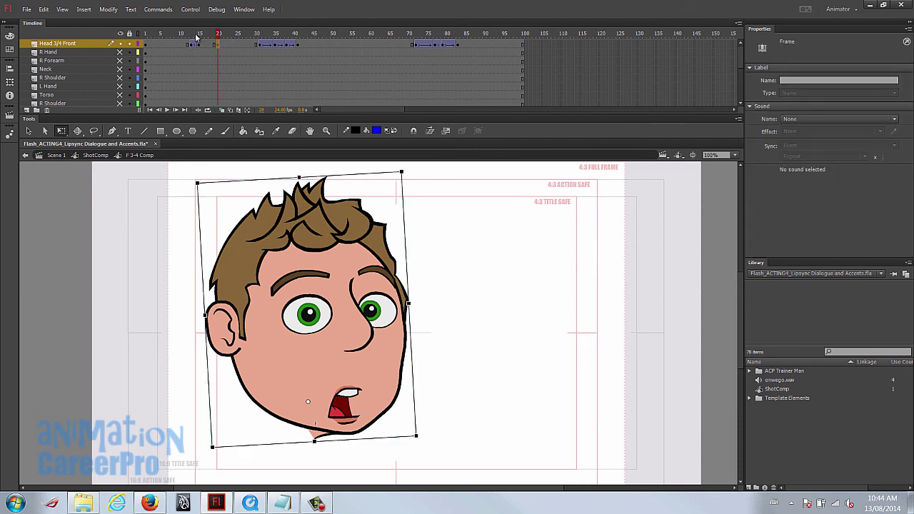
- Scrub between frames 13 and 20, and at frame 20 rotate the head slightly counterclockwise
left_click_drag(191, 36, 218, 35)
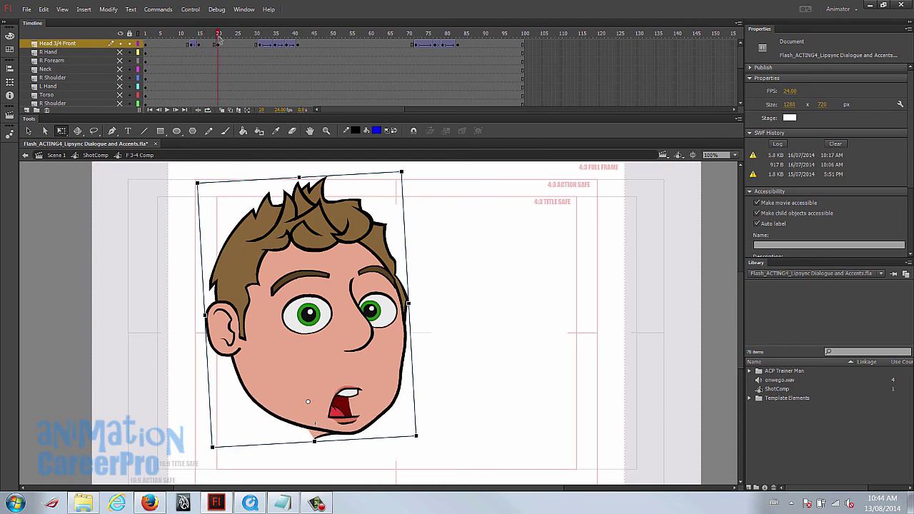
left_click(200, 36)
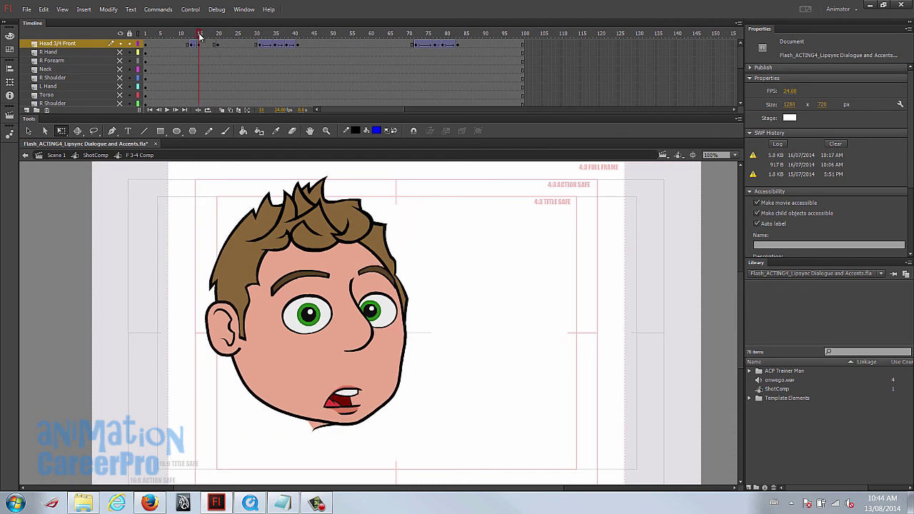
left_click_drag(200, 36, 217, 34)
left_click(290, 218)
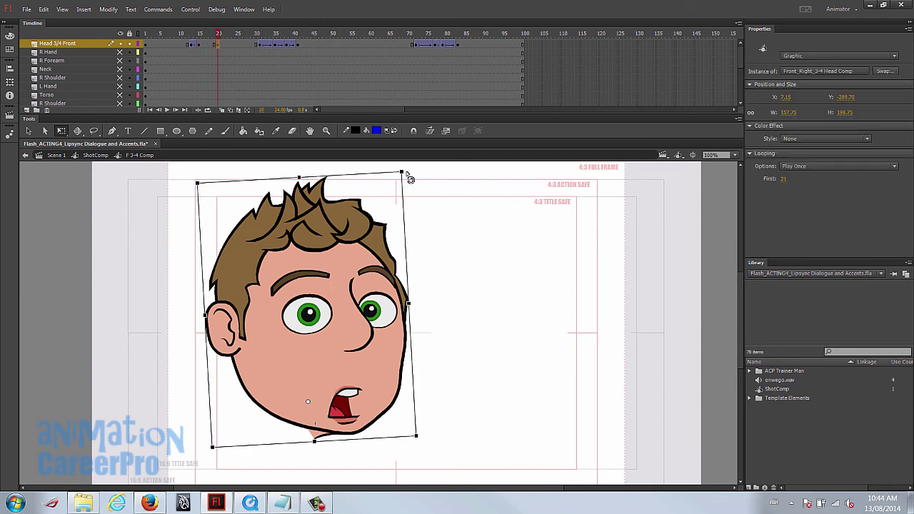
left_click_drag(407, 174, 407, 176)
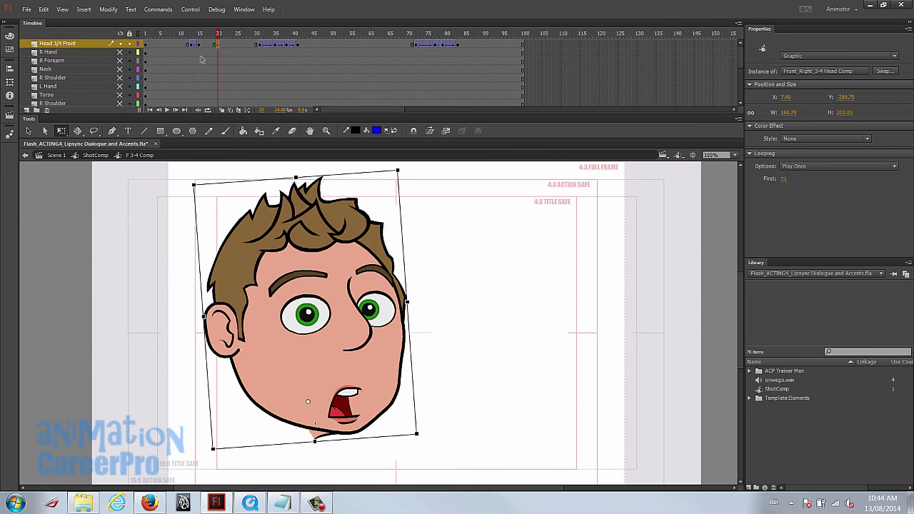
- Create a classic tween between the head keyframes at frames 15 and 20 and scrub through the motion
right_click(209, 47)
left_click(241, 74)
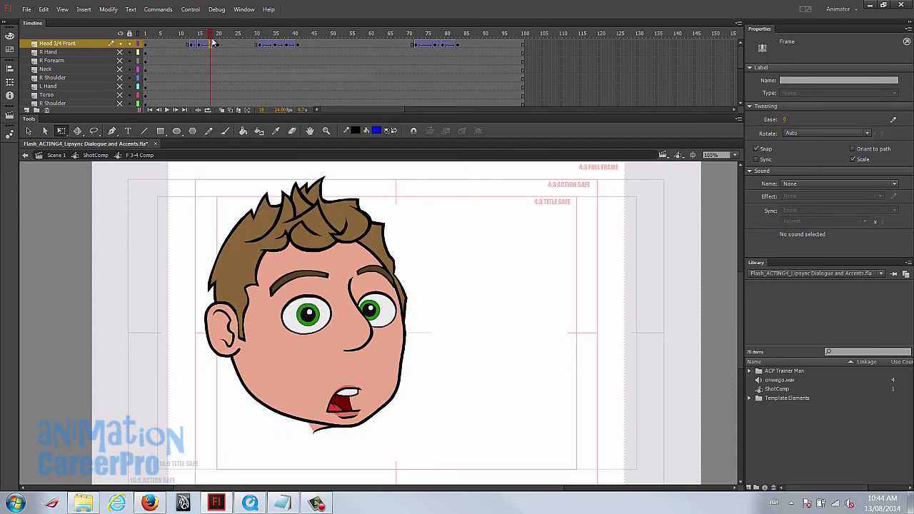
left_click_drag(187, 34, 215, 45)
- Set the ease of the head tween between frames 15 and 20 to 100 out
left_click(209, 45)
left_click(208, 47)
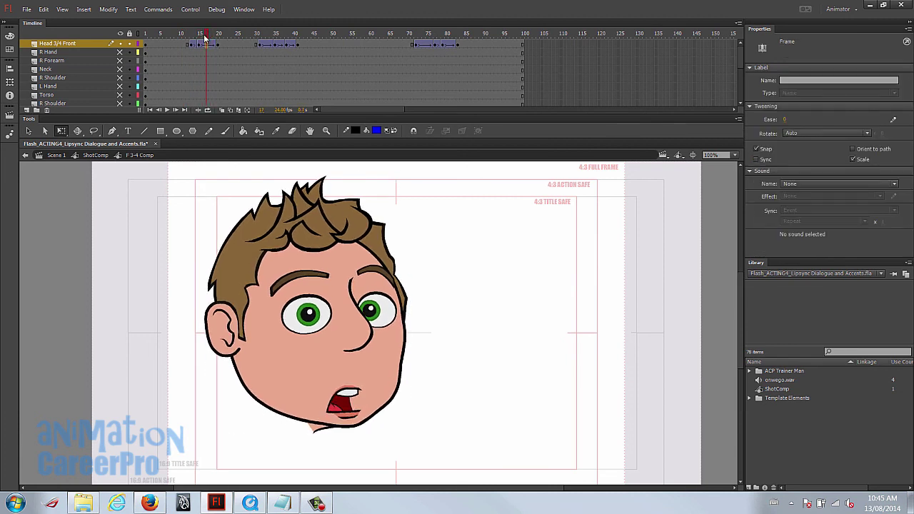
left_click(208, 37)
left_click(205, 46)
left_click_drag(785, 119, 868, 119)
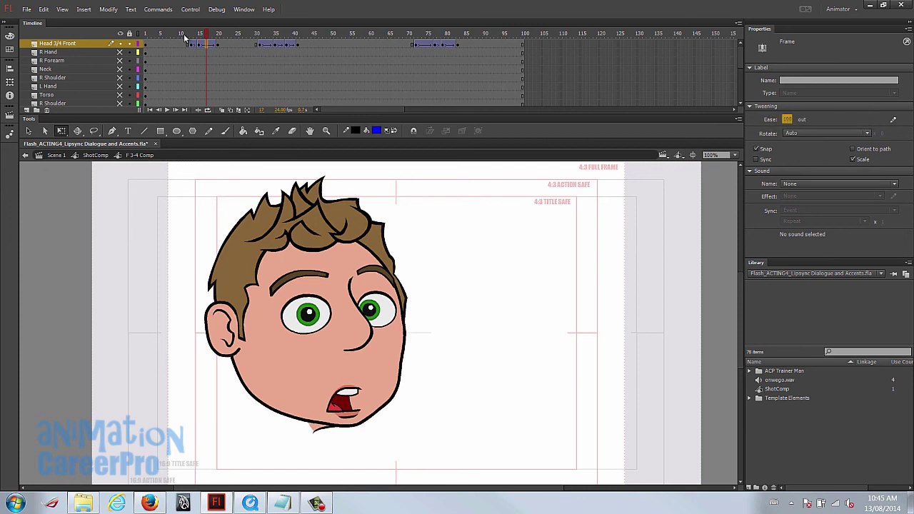
- Scrub through the eased head movement and on to frame 41 to review the accents
left_click_drag(182, 35, 212, 36)
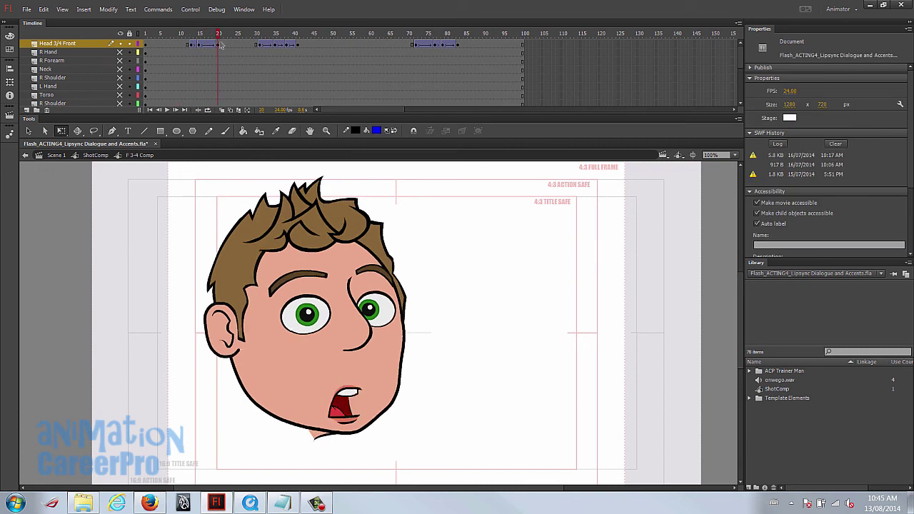
left_click_drag(176, 34, 292, 49)
left_click(295, 34)
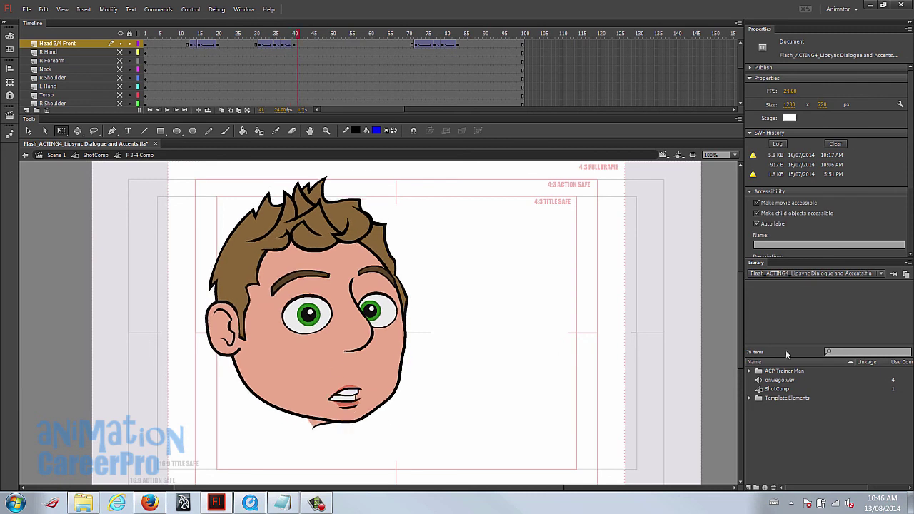
- Adjust the system volume and play the head animation from frame 1
left_click(851, 505)
left_click(852, 433)
left_click(146, 34)
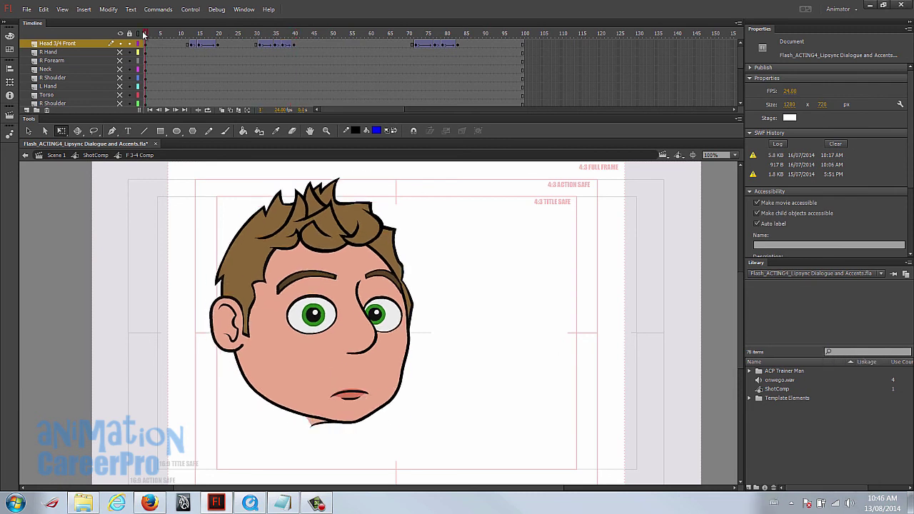
key("Return")
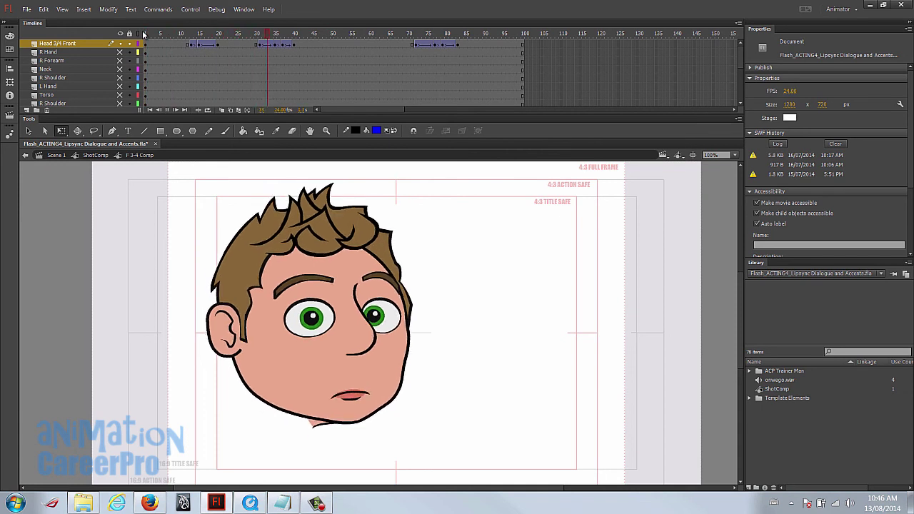
- Rotate the head slightly clockwise at frame 35 and raise it slightly at frame 37
left_click(276, 35)
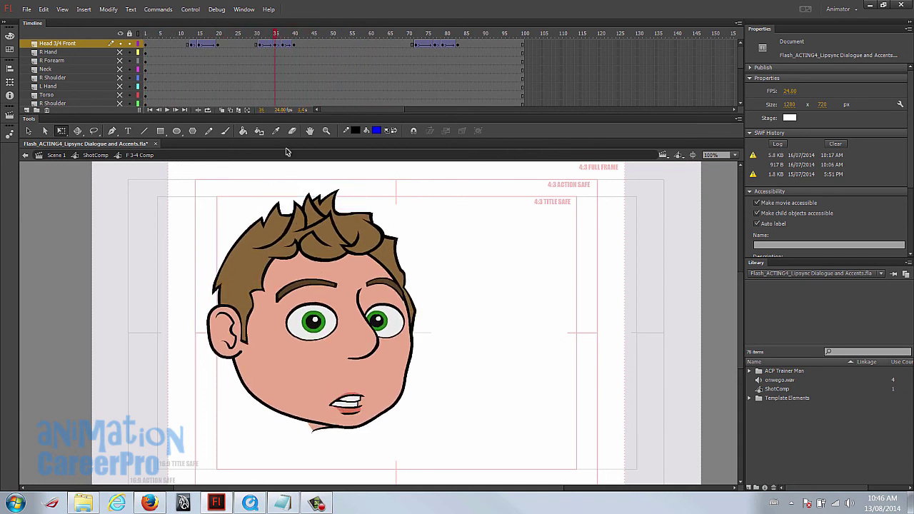
left_click(319, 281)
left_click_drag(422, 194, 427, 201)
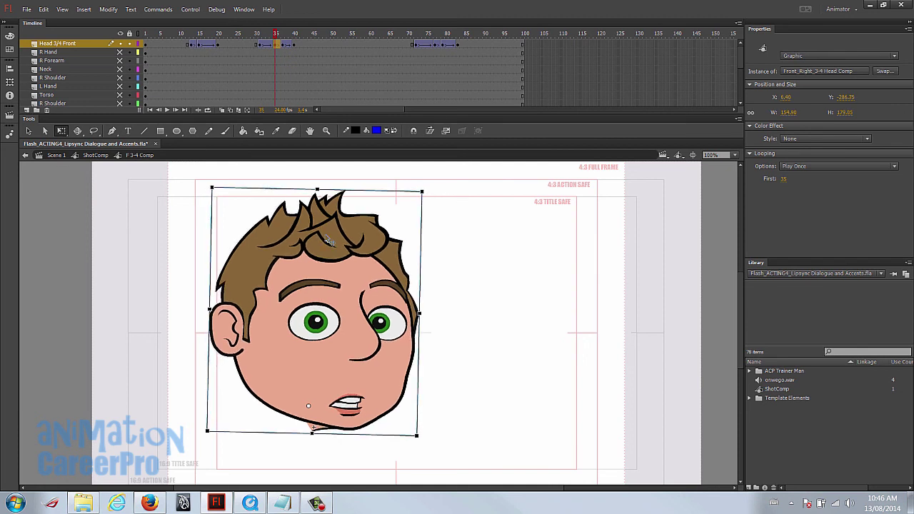
left_click_drag(260, 37, 283, 37)
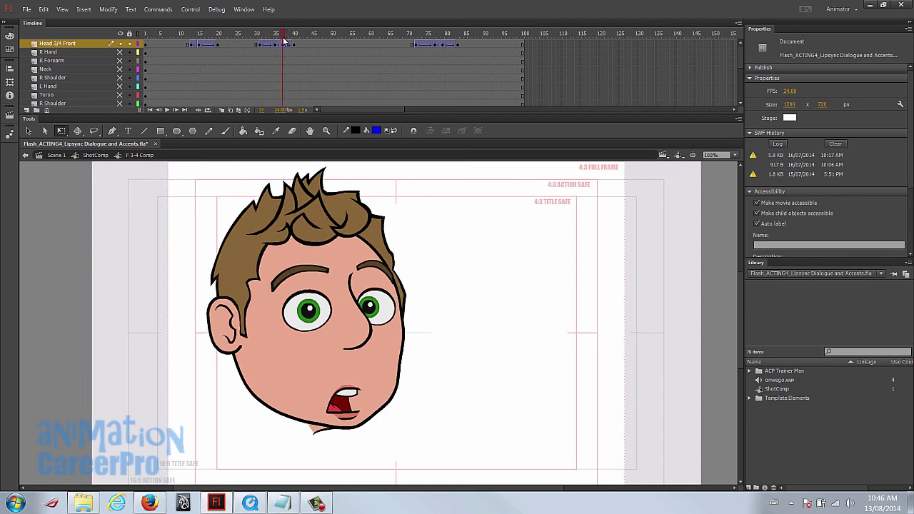
left_click(326, 240)
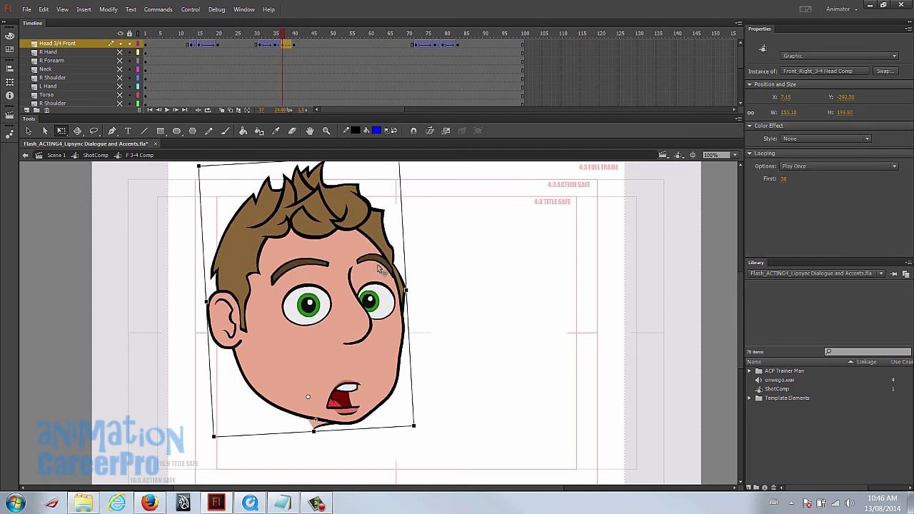
- Play the animation from the start and move the head keyframe at frame 40 to frame 43
left_click(147, 40)
key("Return")
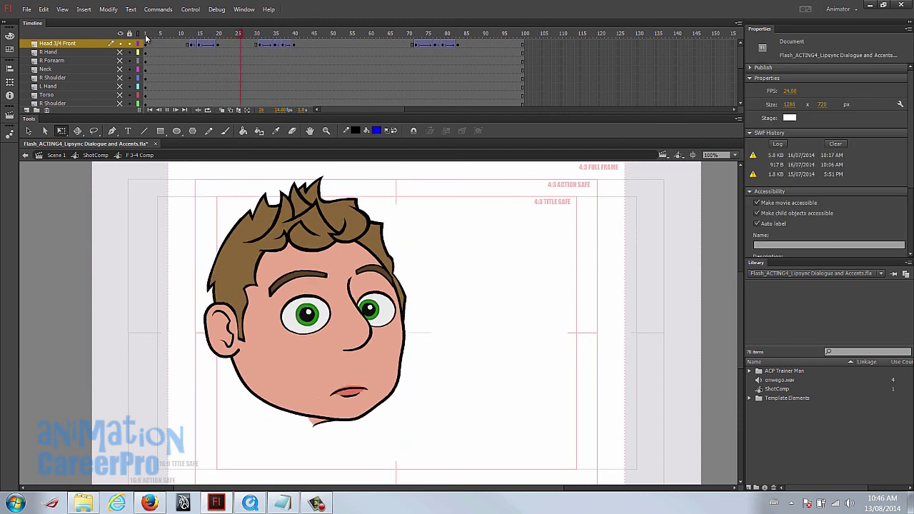
left_click(296, 45)
left_click_drag(286, 34, 303, 47)
- Set the ease of the head tween between frames 37 and 43 to 100 out and play the result
left_click(295, 44)
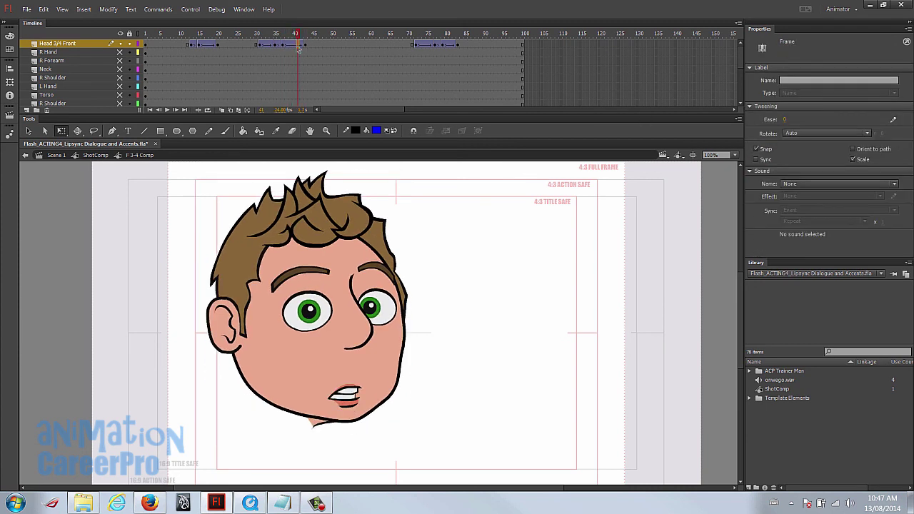
left_click_drag(783, 119, 893, 119)
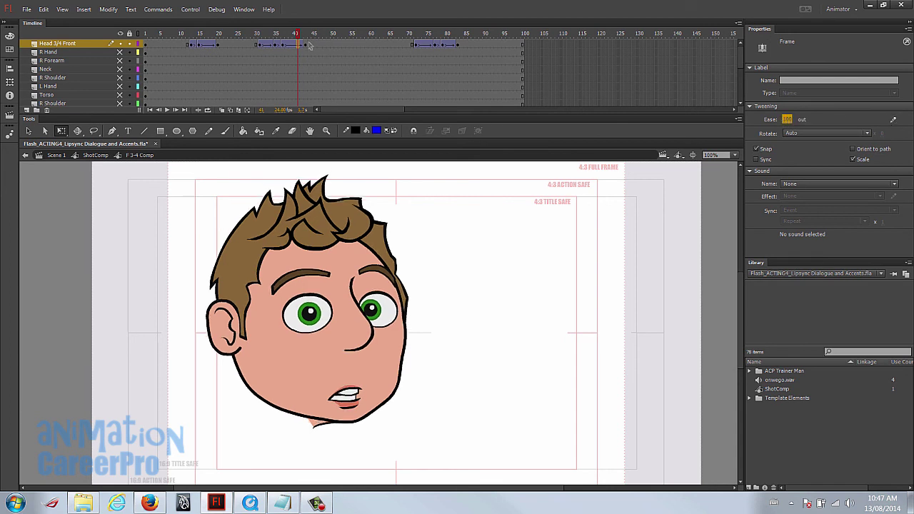
key("Return")
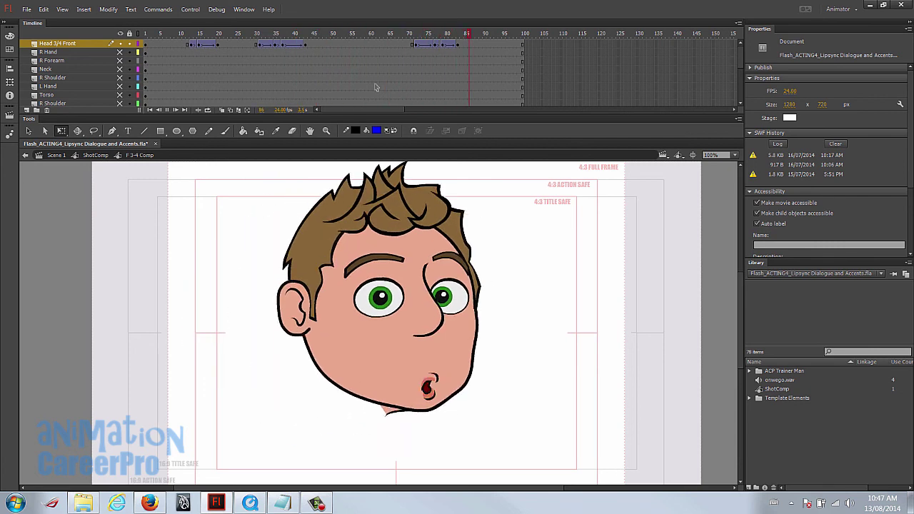
- Set the ease of the head tween between frames 72 and 77 to -100 in
mouse_move(436, 45)
left_mouse_down()
mouse_move(416, 50)
mouse_move(434, 35)
mouse_move(423, 34)
left_mouse_up()
left_click(424, 46)
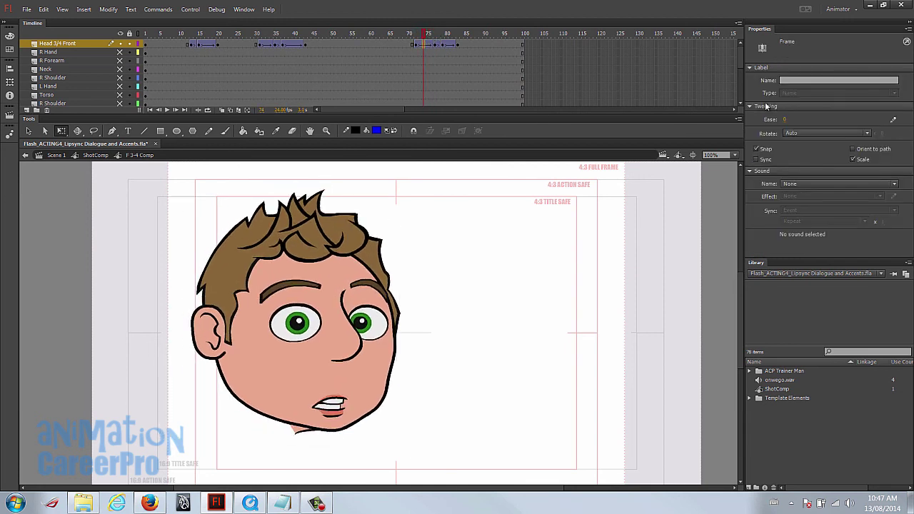
left_click_drag(788, 121, 584, 105)
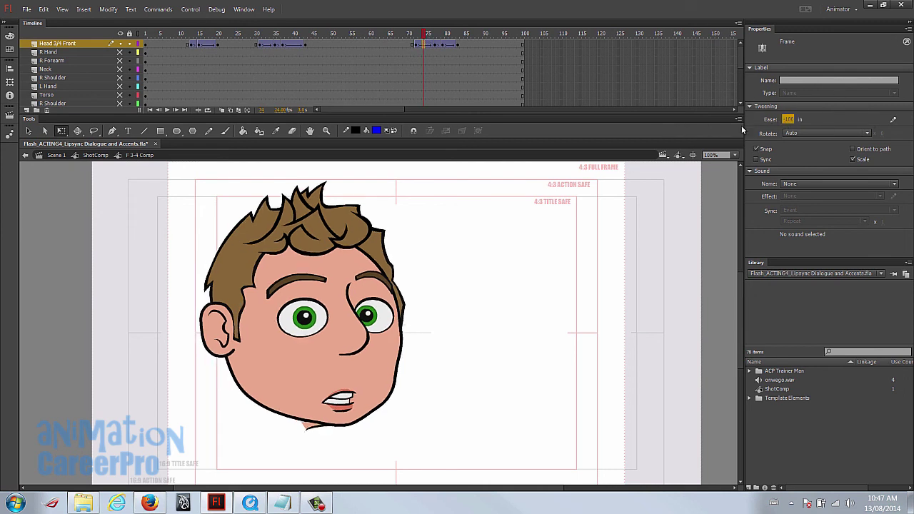
- Move the head keyframe at frame 72 back to frame 70 and play the animation from the start
left_click(417, 34)
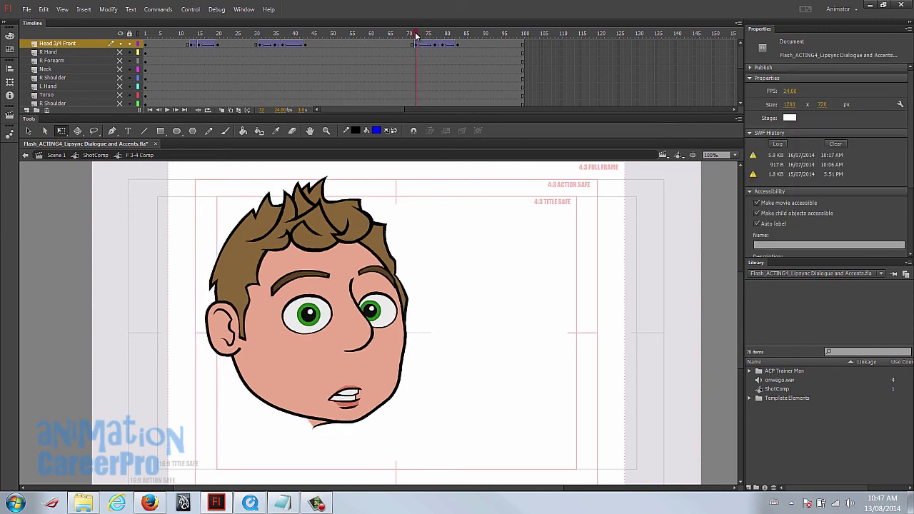
left_click(418, 45)
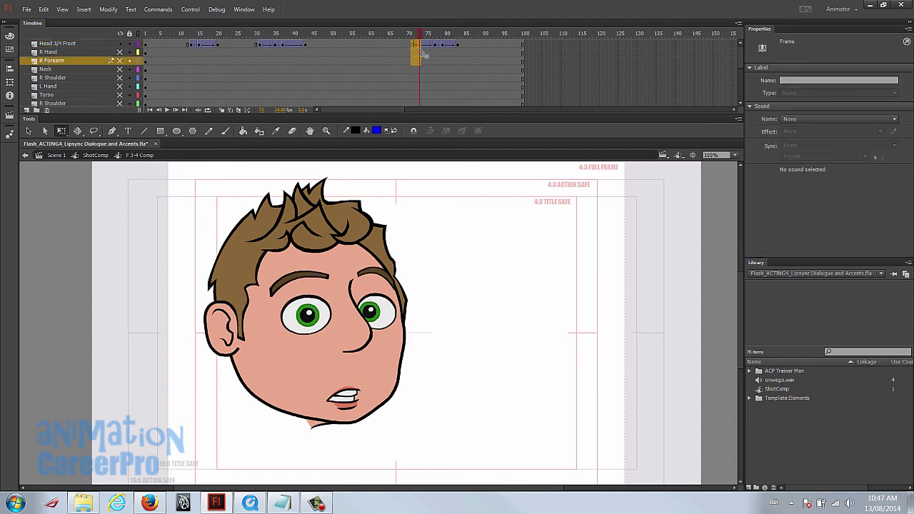
left_click(422, 45)
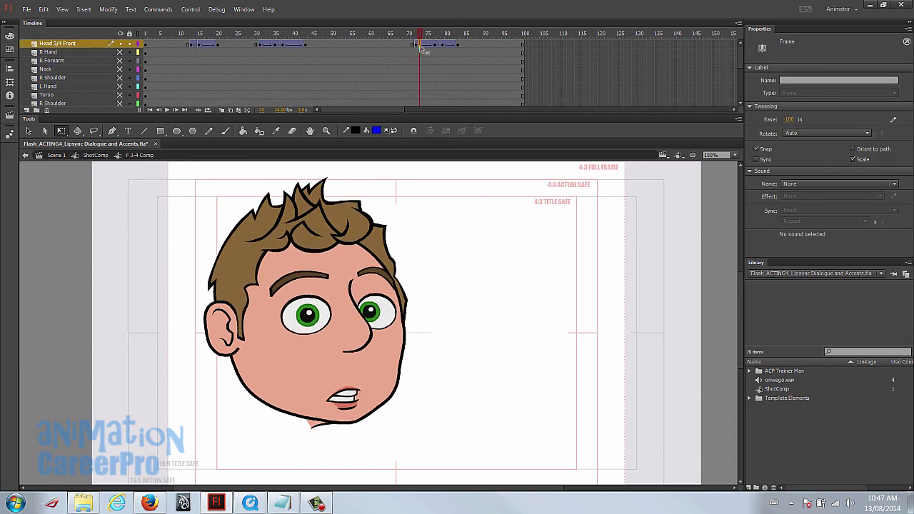
left_click(415, 34)
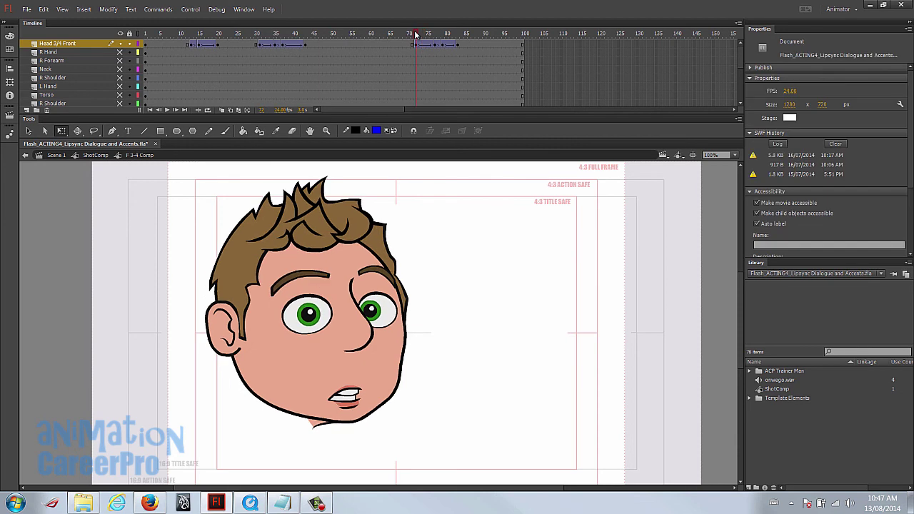
left_click(420, 45)
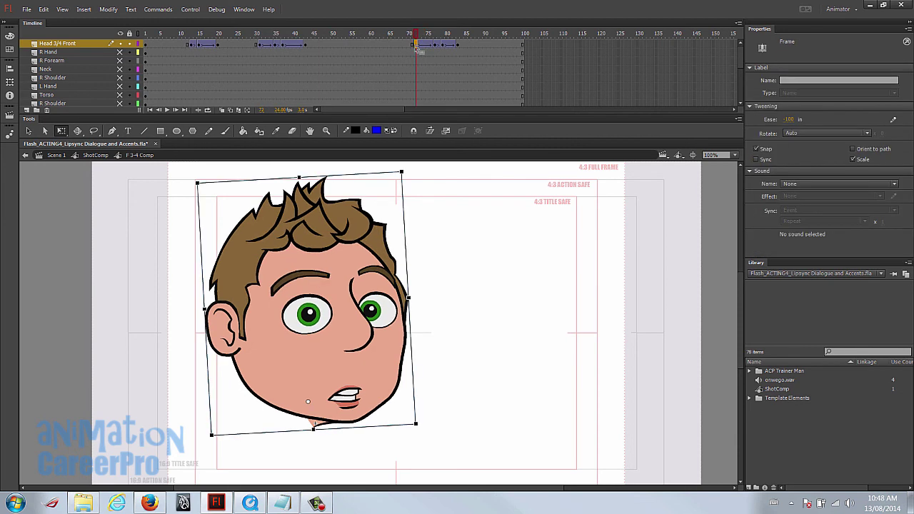
left_click_drag(416, 46, 396, 34)
left_click(402, 34)
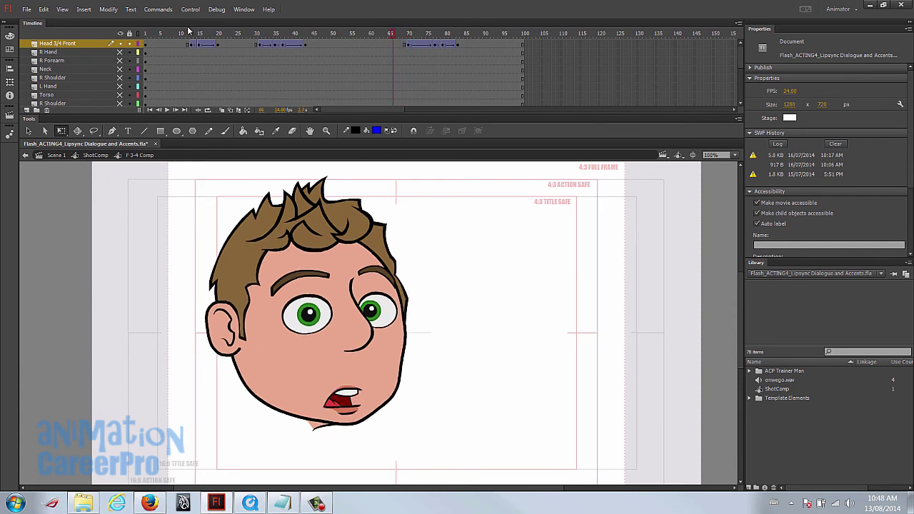
left_click(147, 36)
key("Return")
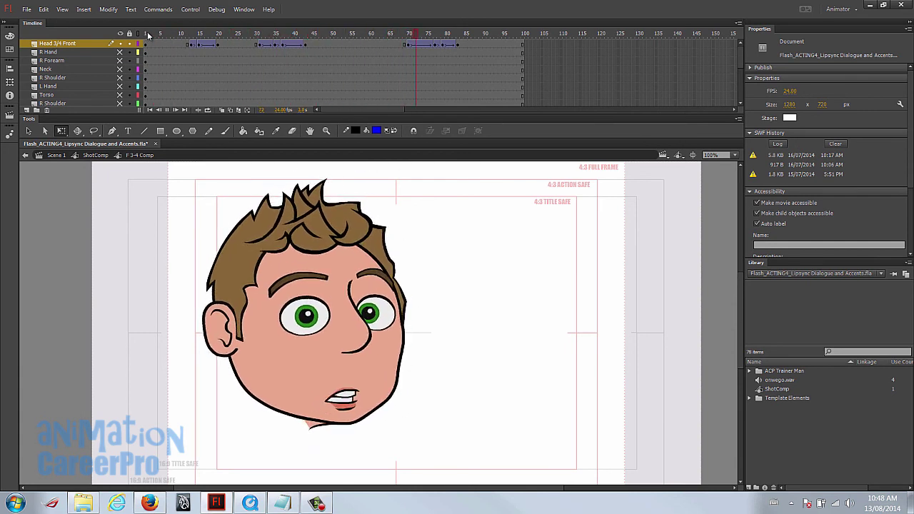
- Adjust the head's rotation at frame 79, reducing its clockwise tilt
mouse_move(459, 36)
left_mouse_down()
mouse_move(412, 36)
mouse_move(445, 38)
left_mouse_up()
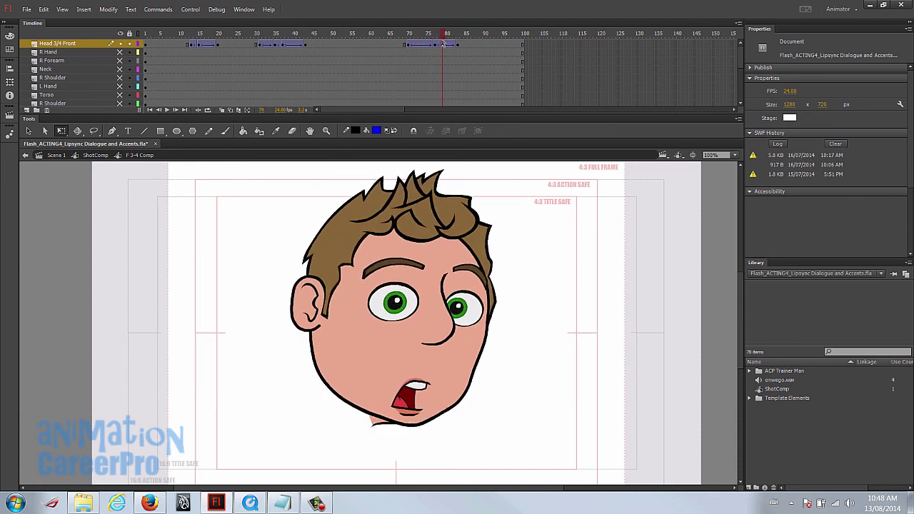
left_click(459, 190)
left_click_drag(491, 166, 493, 173)
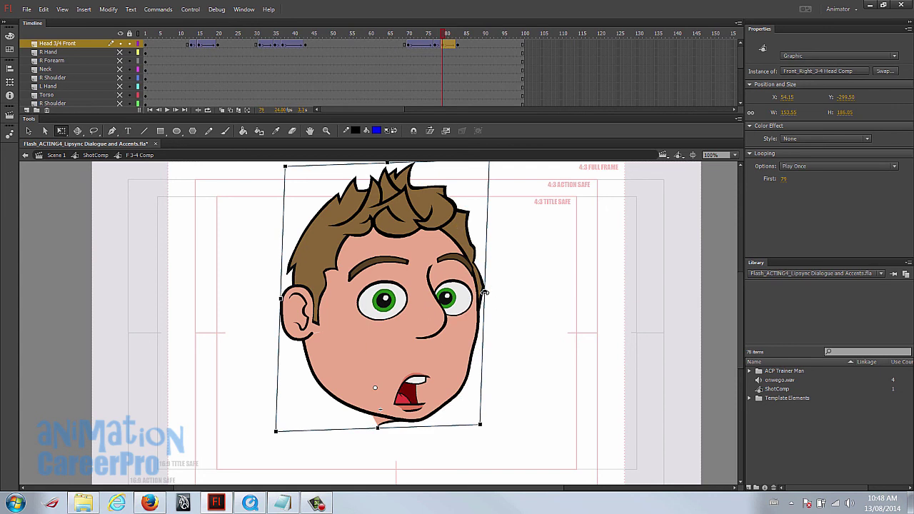
- Move the head slightly to the left at the frame 83 keyframe and step back to frame 79 to compare
key("period")
key("period")
key("period")
left_click_drag(448, 244, 440, 246)
key("comma")
key("comma")
key("comma")
key("comma")
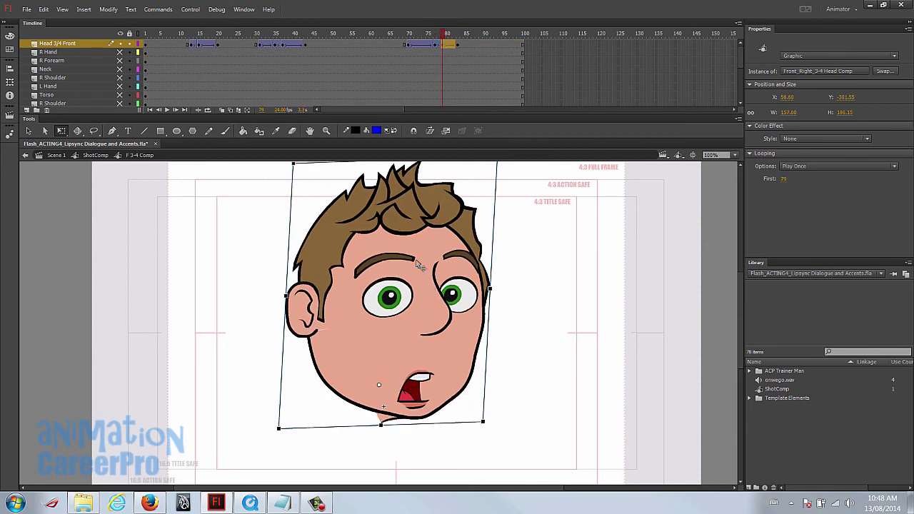
- Scrub through the closing head motion, insert a head keyframe at frame 87 and move the head slightly left there
left_click(411, 37)
left_click_drag(411, 37, 467, 44)
left_click(473, 46)
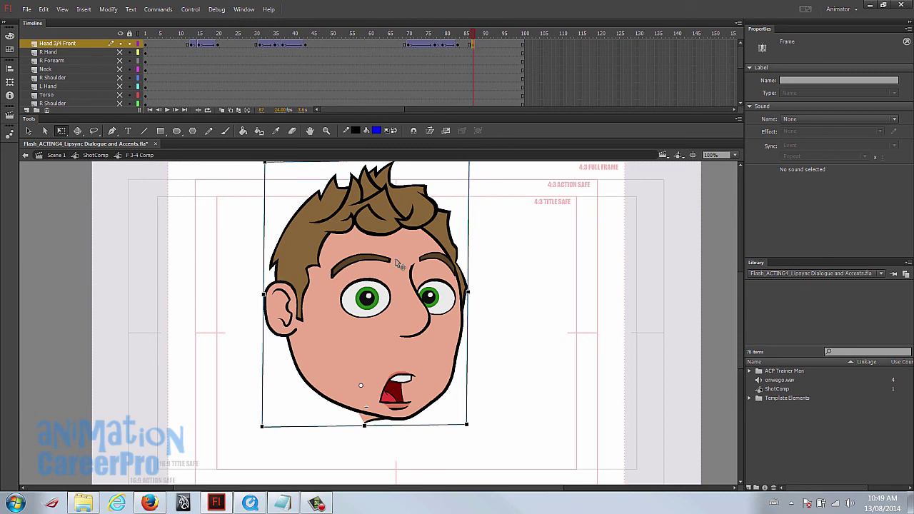
left_click_drag(398, 266, 392, 267)
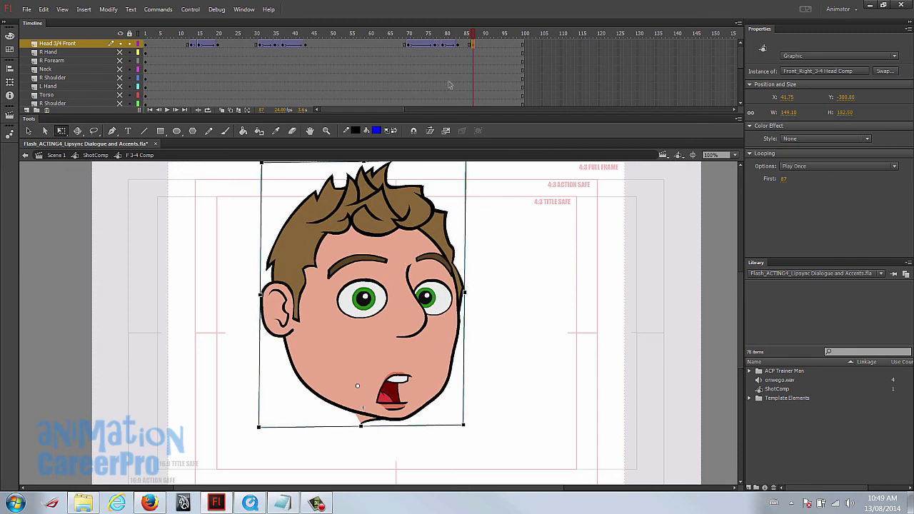
- Create a classic tween between the head keyframes at frames 83 and 87, adjust its ease and play it
left_click(467, 47)
right_click(466, 47)
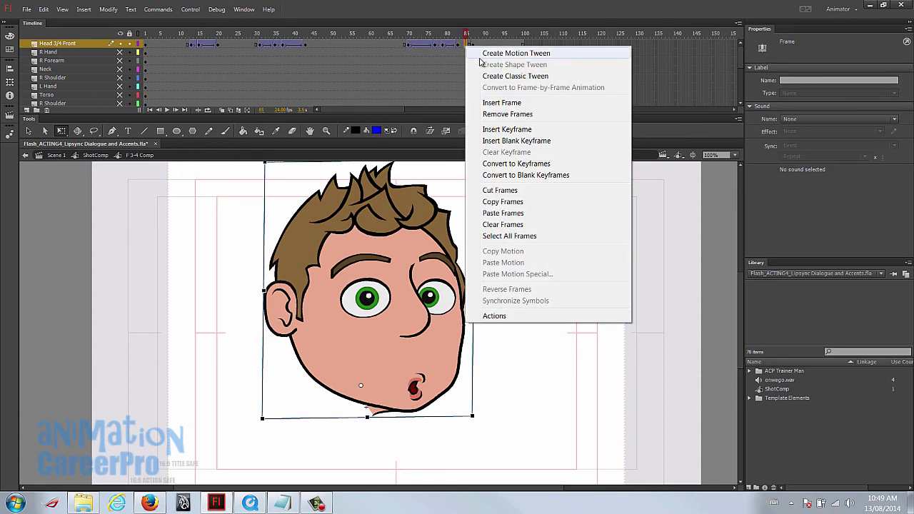
left_click(500, 77)
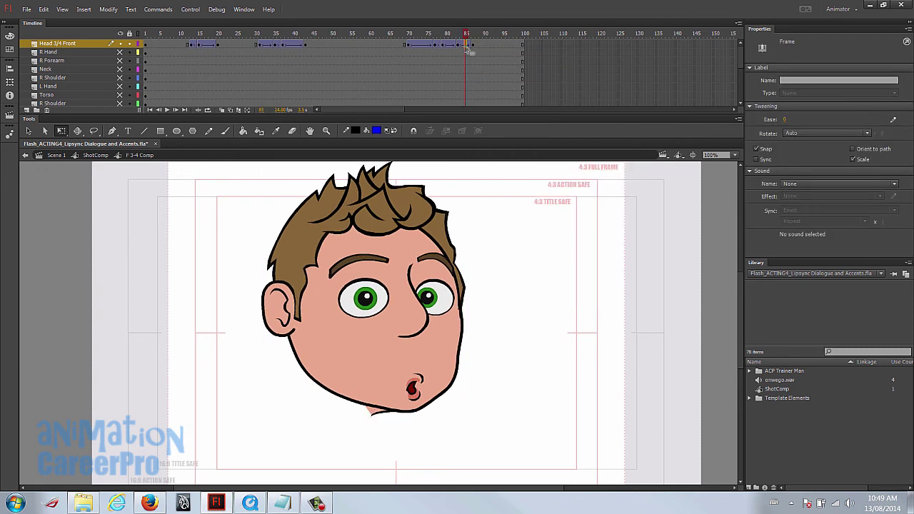
left_click(784, 119)
key("Return")
key("Return")
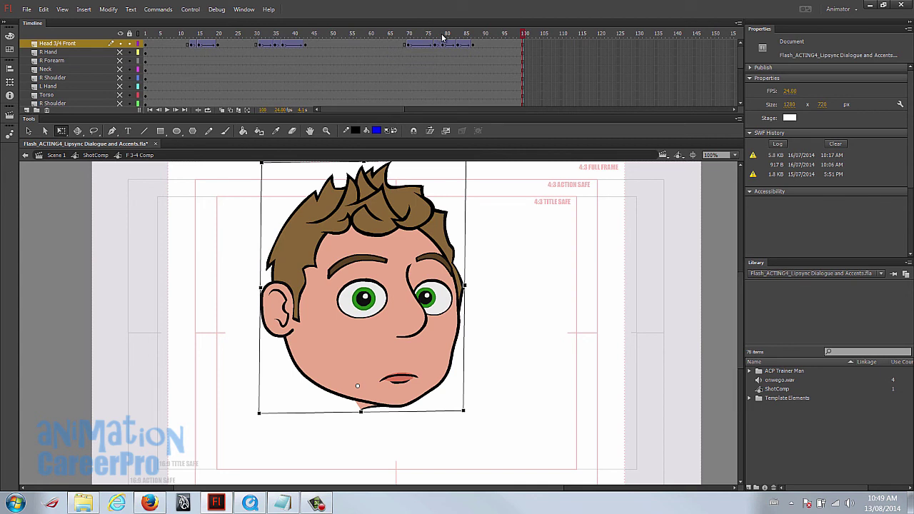
- Scrub the head motion up to frame 80 and replay the whole animation from frame 1
left_click_drag(406, 36, 447, 45)
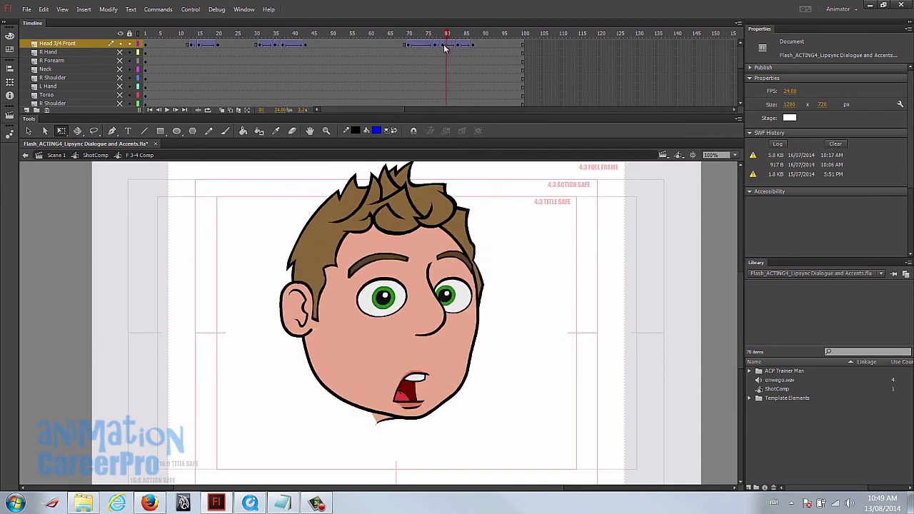
left_click(148, 35)
key("Return")
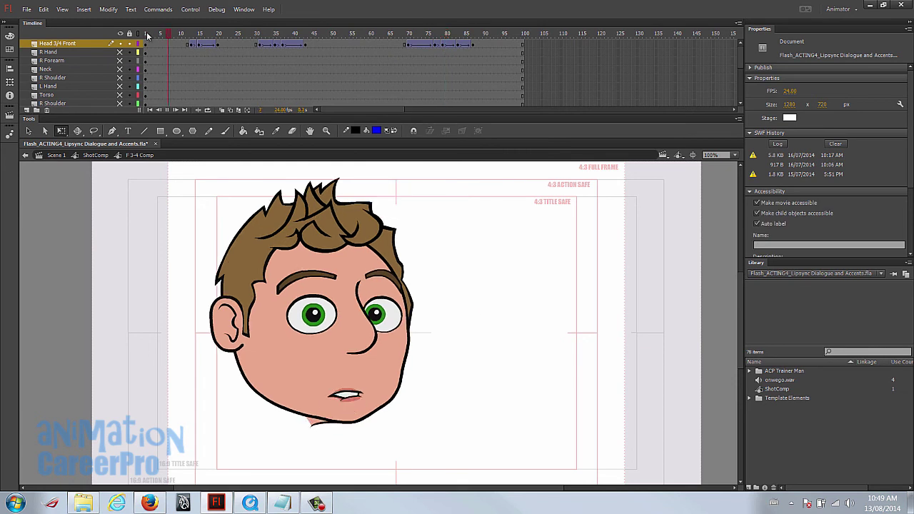